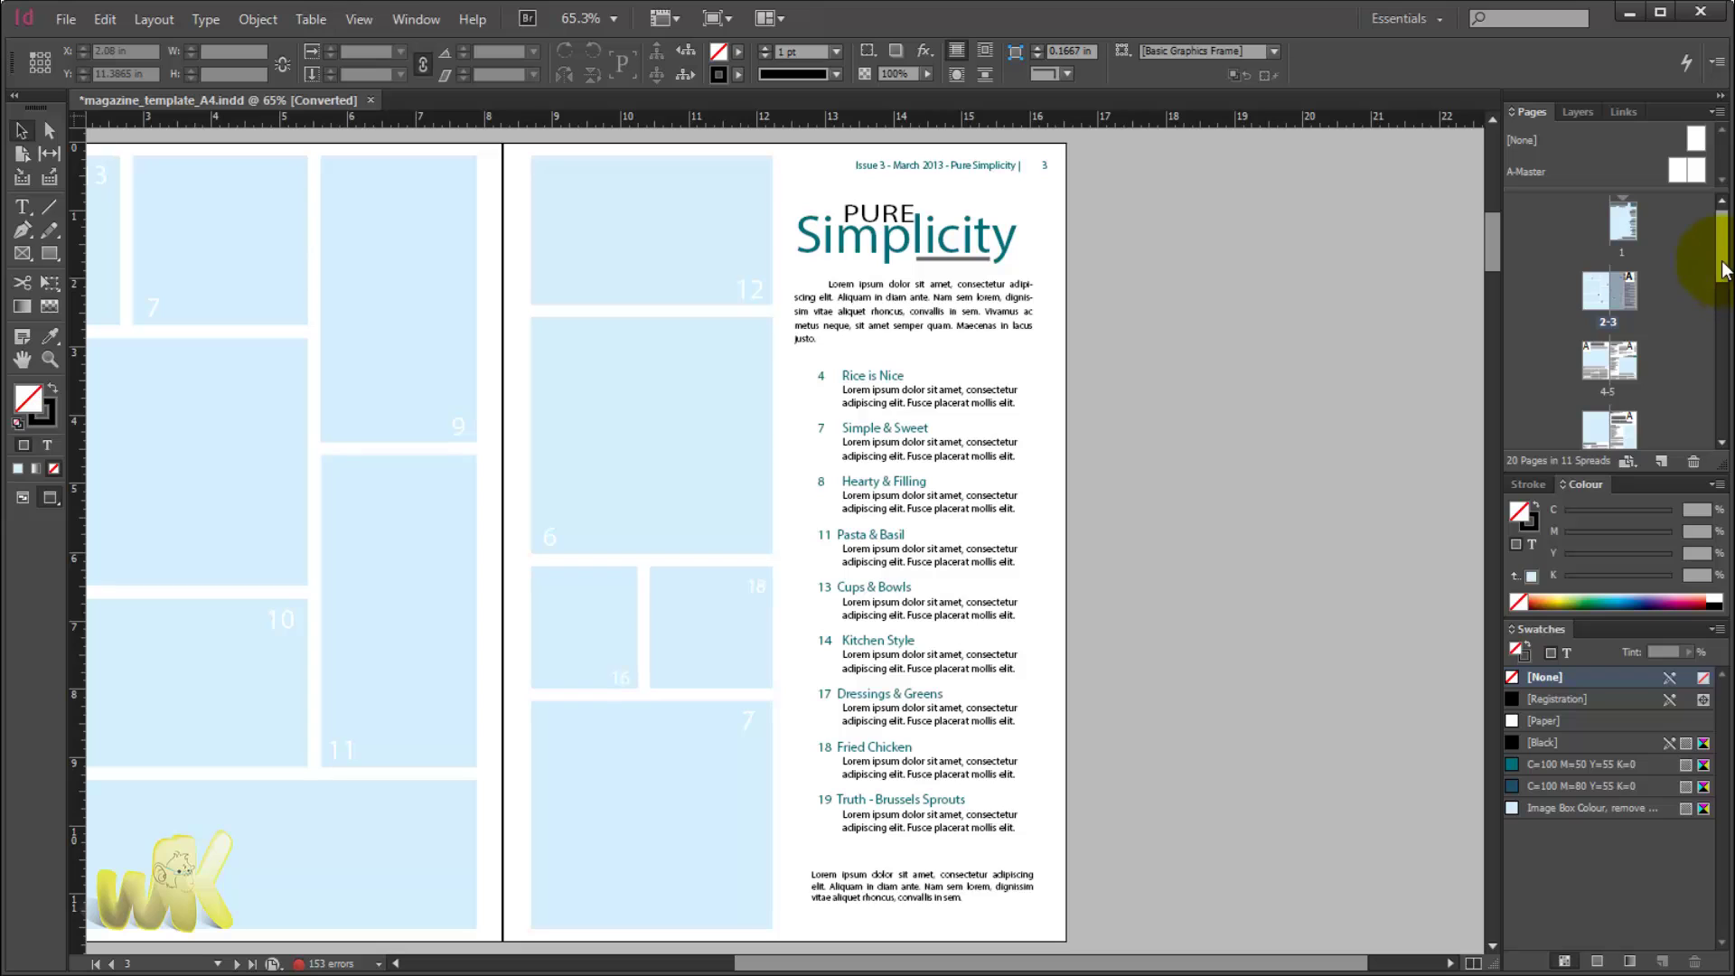
# View the back cover on page 20 and return to the front cover on page 1.
pyautogui.moveTo(1715, 240); pyautogui.dragTo(1674, 424)
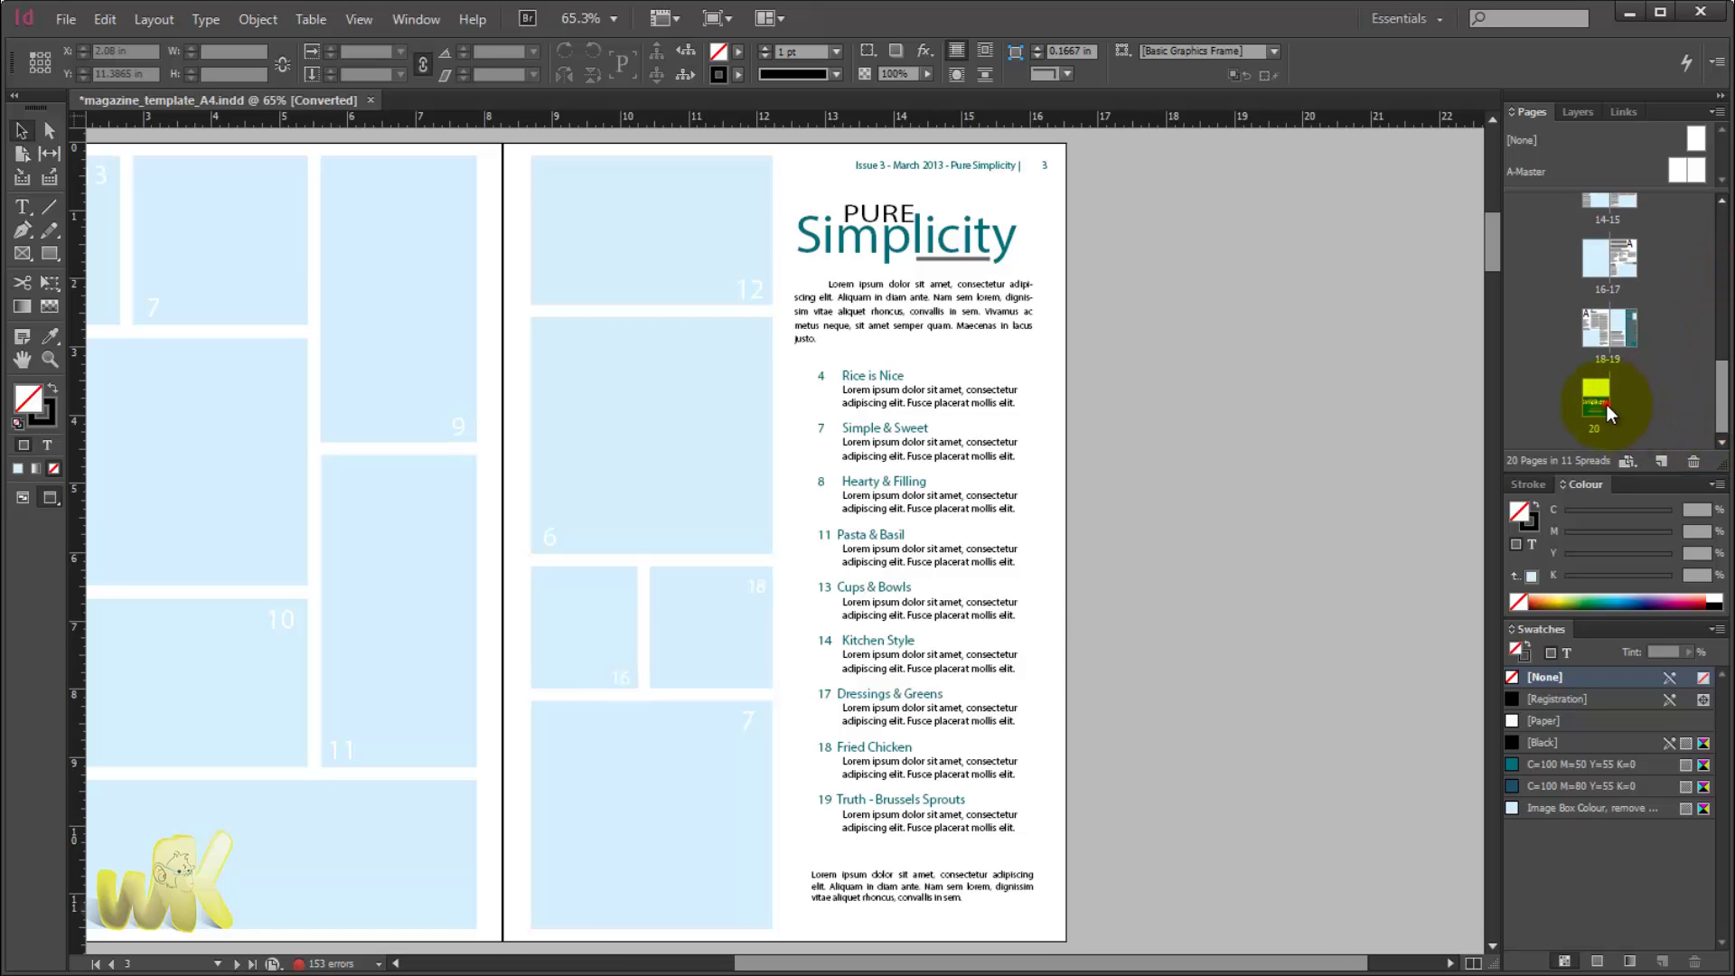
pyautogui.doubleClick(1595, 396)
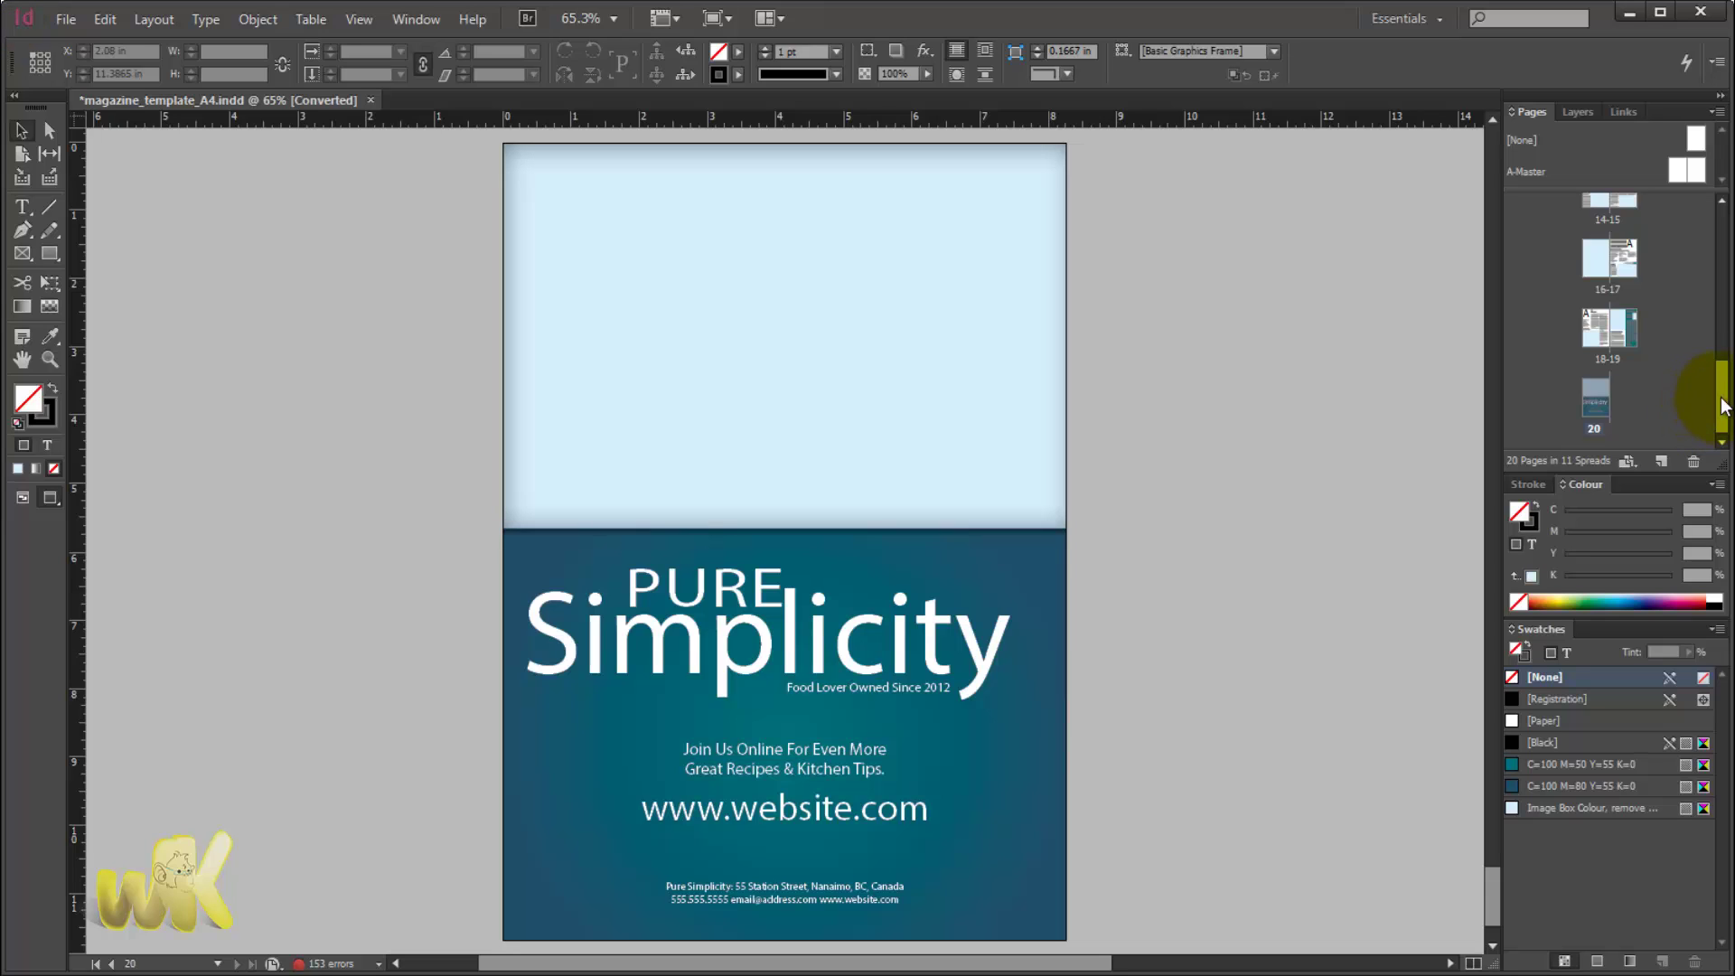
pyautogui.moveTo(1720, 402); pyautogui.dragTo(1712, 221)
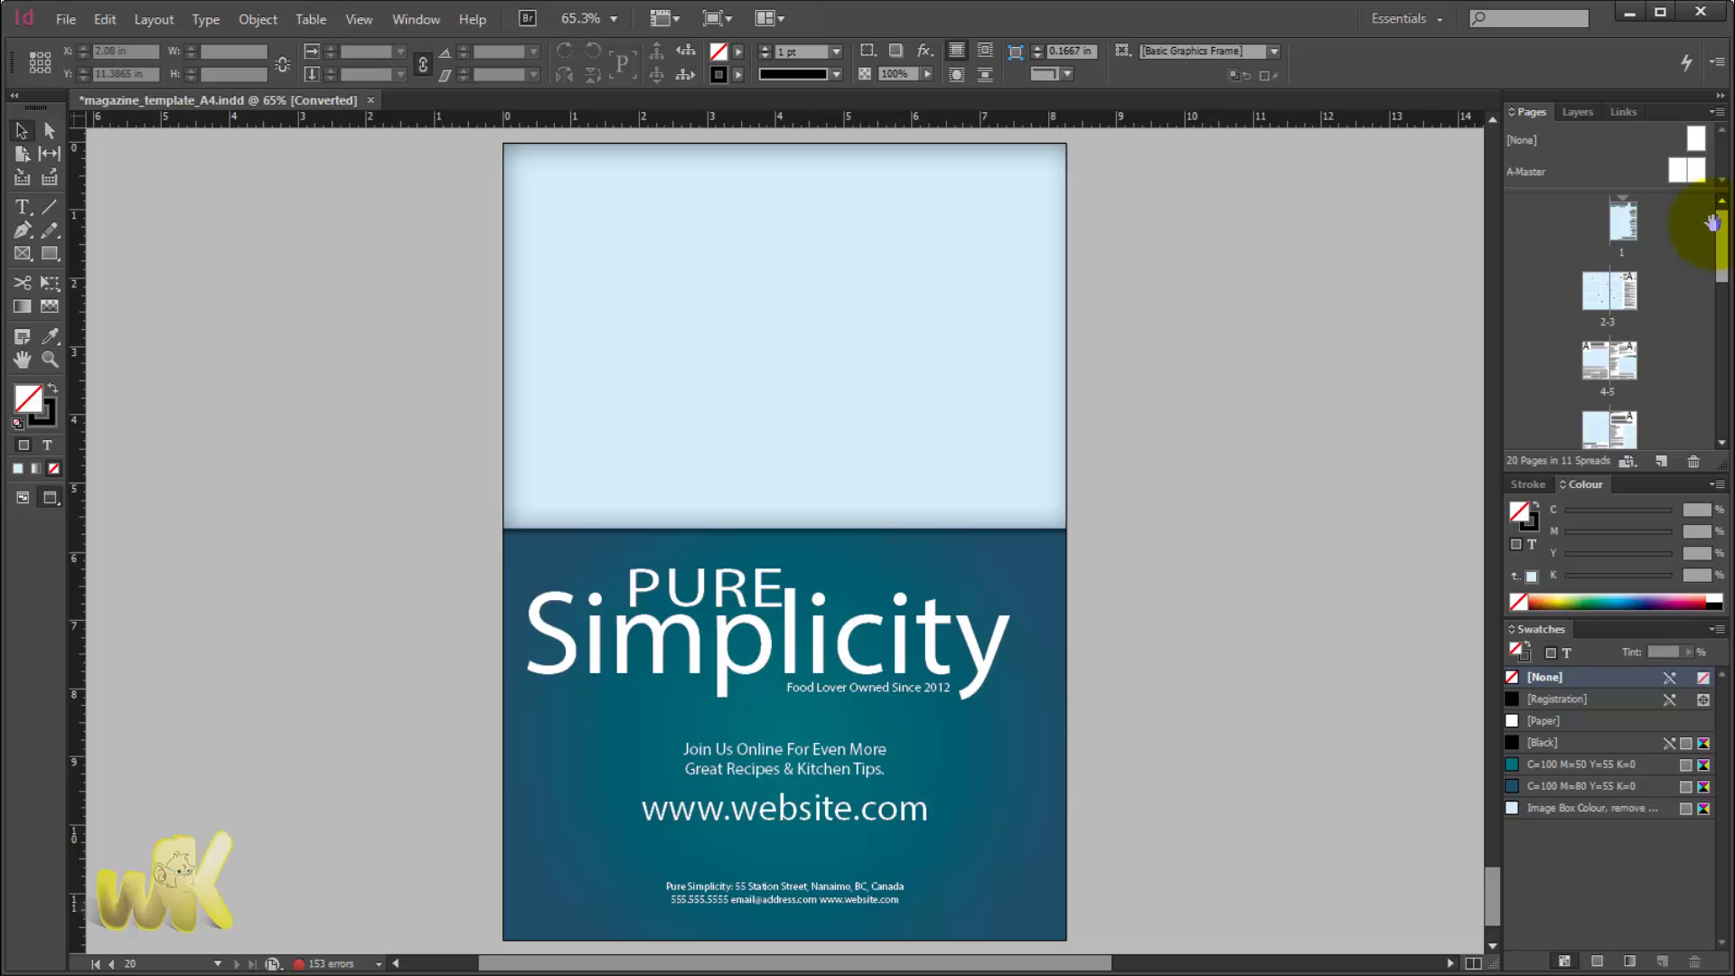
pyautogui.doubleClick(1623, 224)
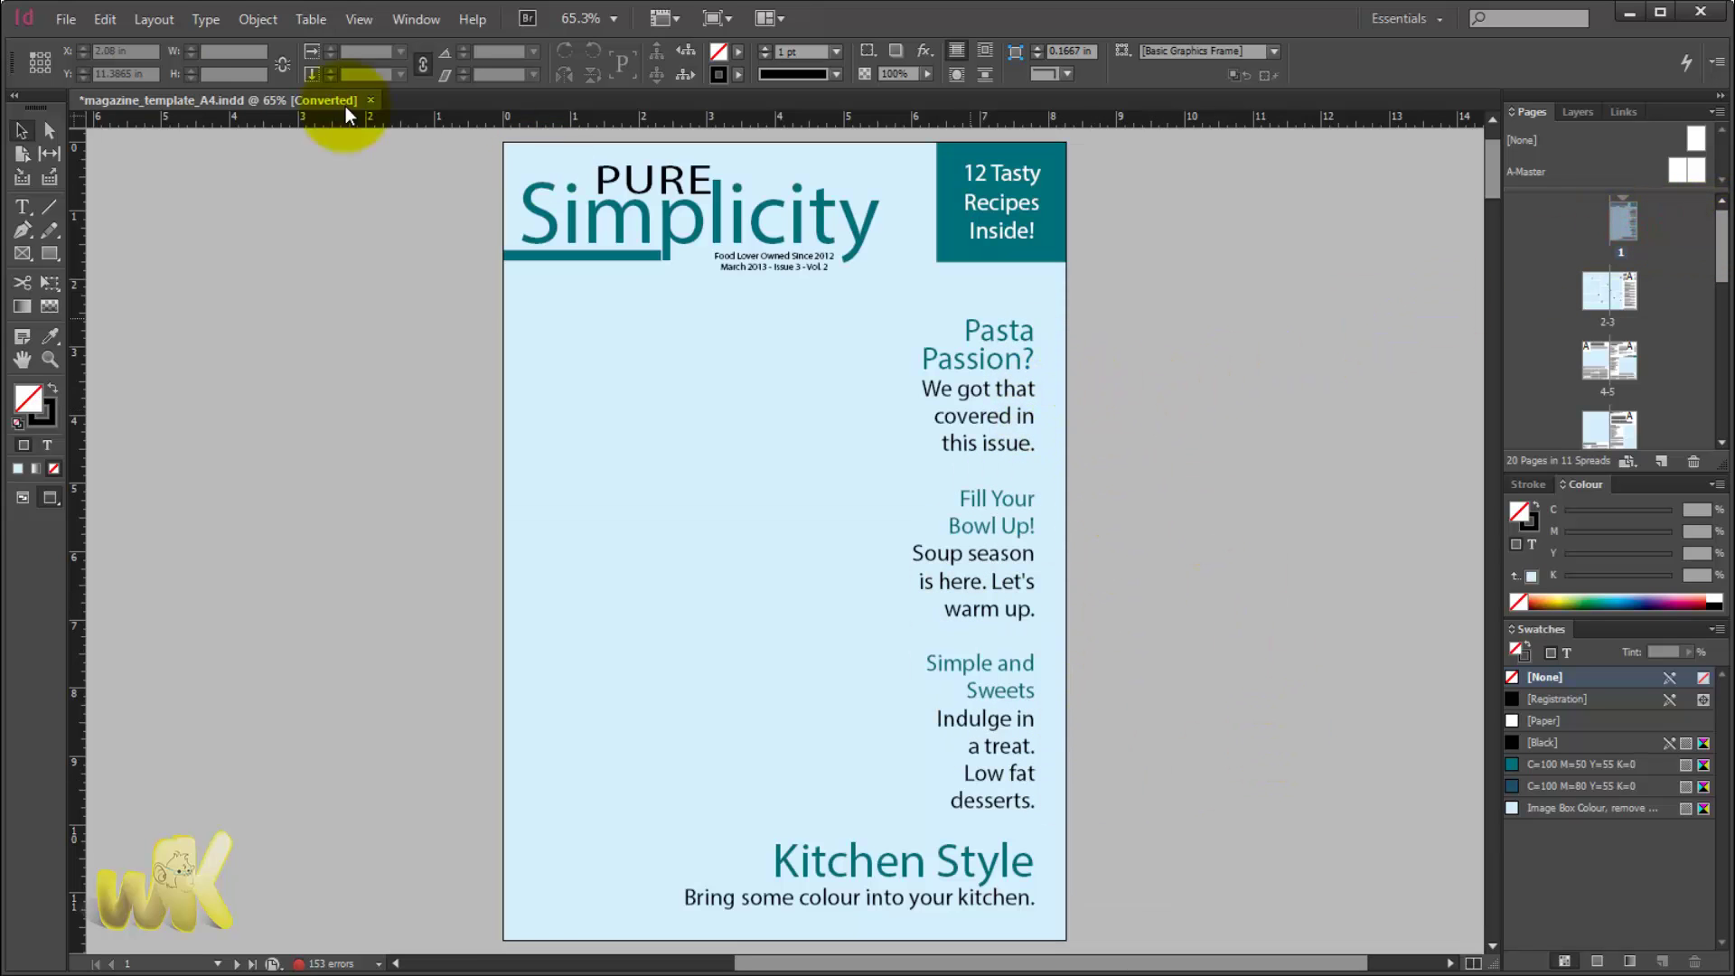
# Start a new document and review its presets, keeping [Default].
pyautogui.click(72, 23)
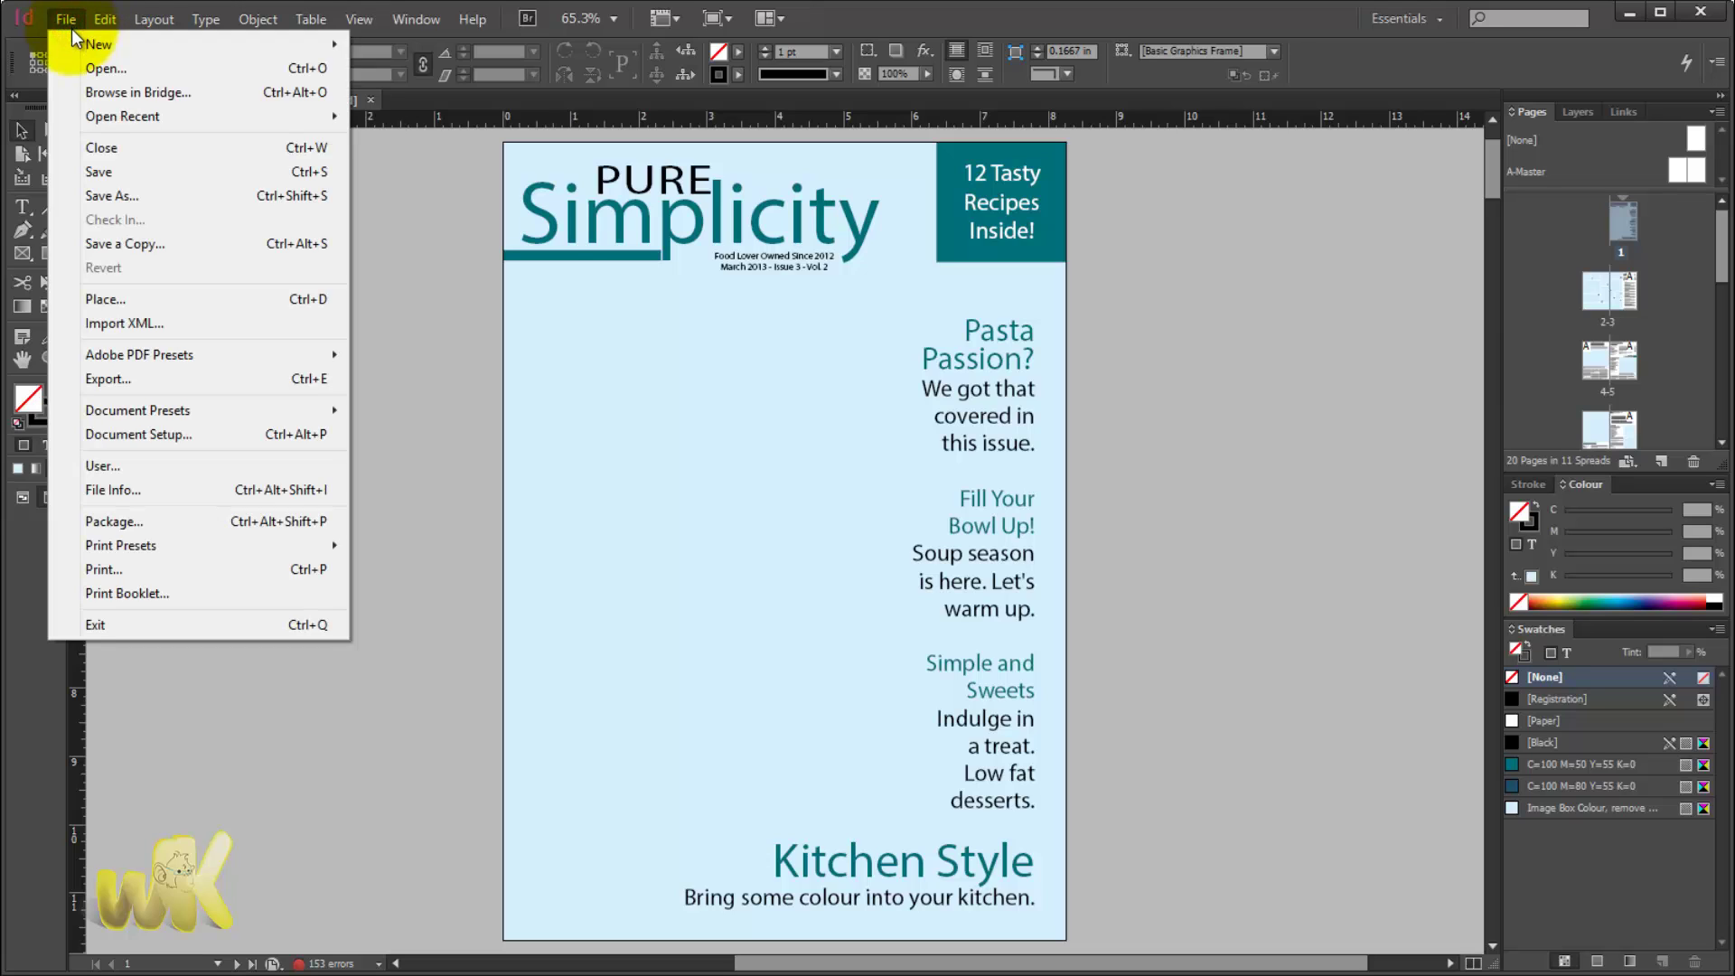
pyautogui.moveTo(80, 46)
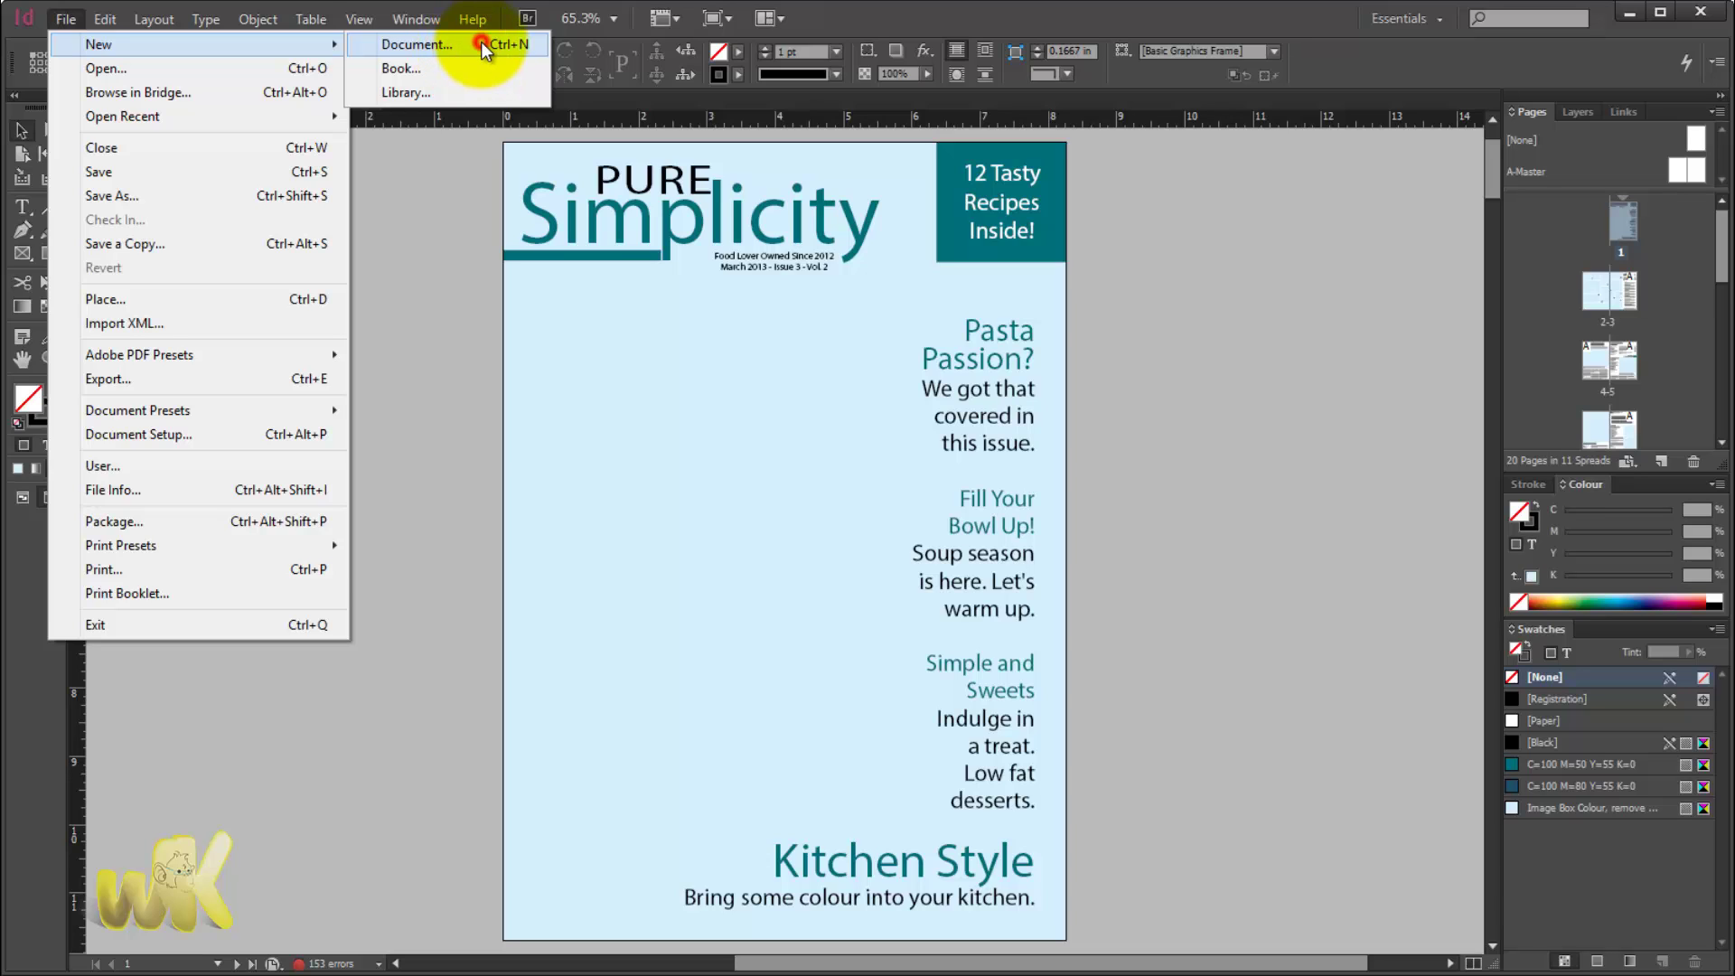
pyautogui.click(479, 43)
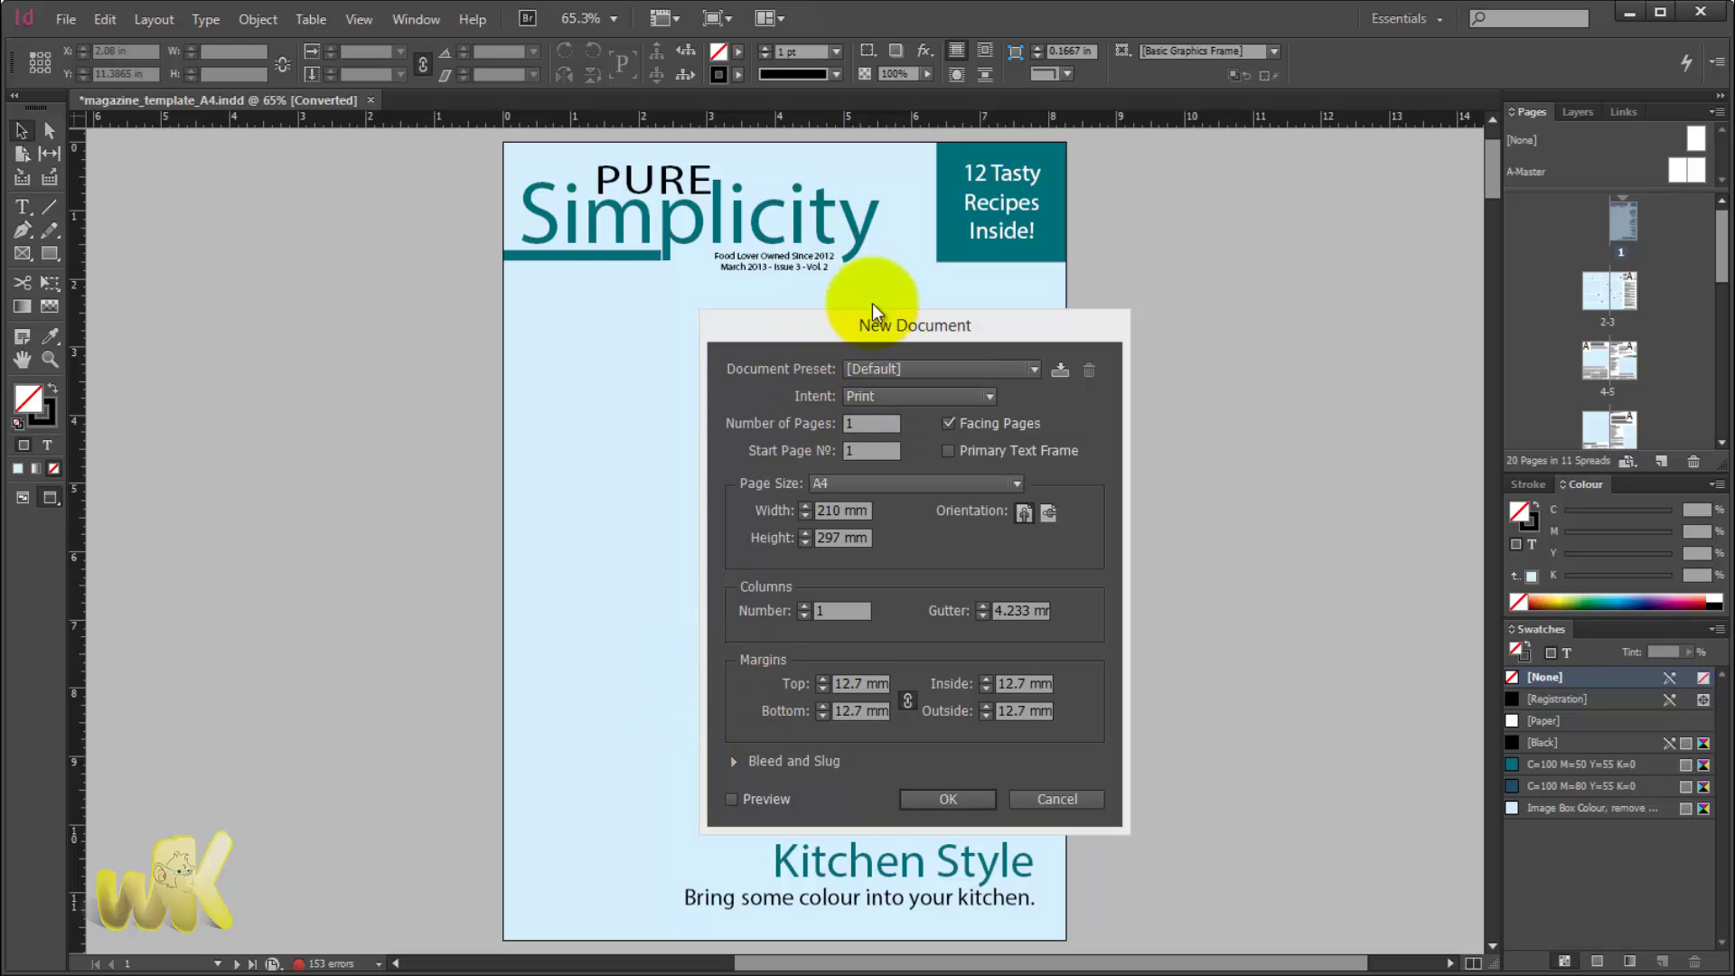
pyautogui.click(870, 336)
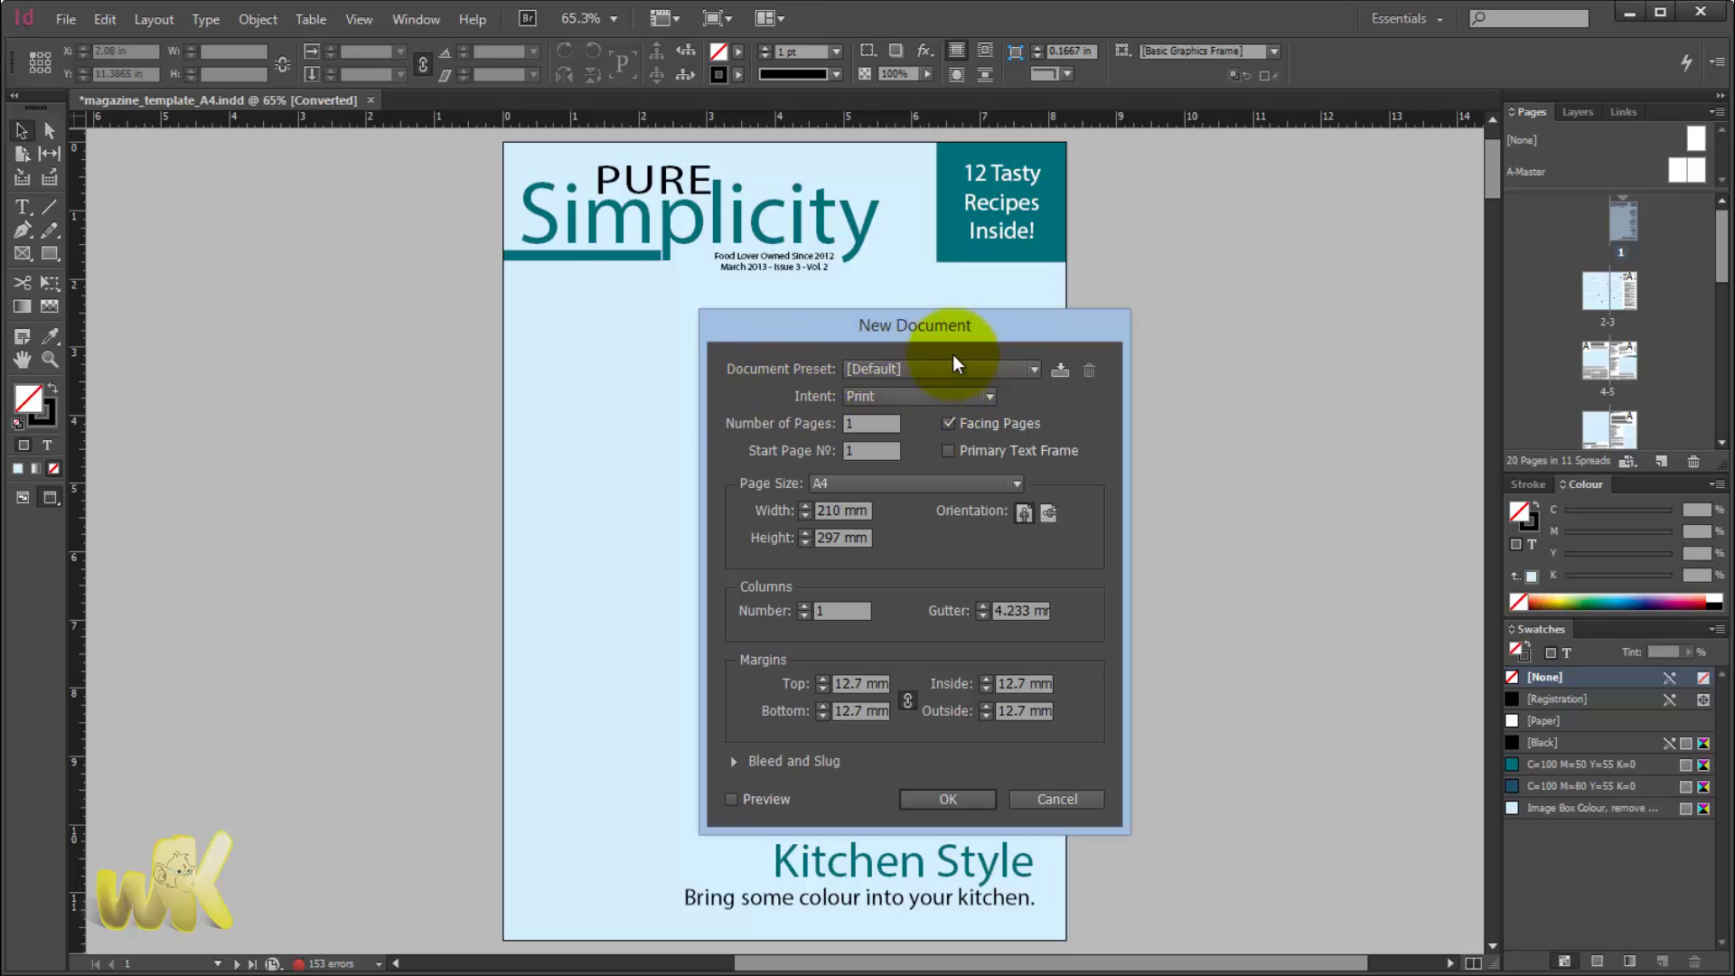
pyautogui.click(1014, 365)
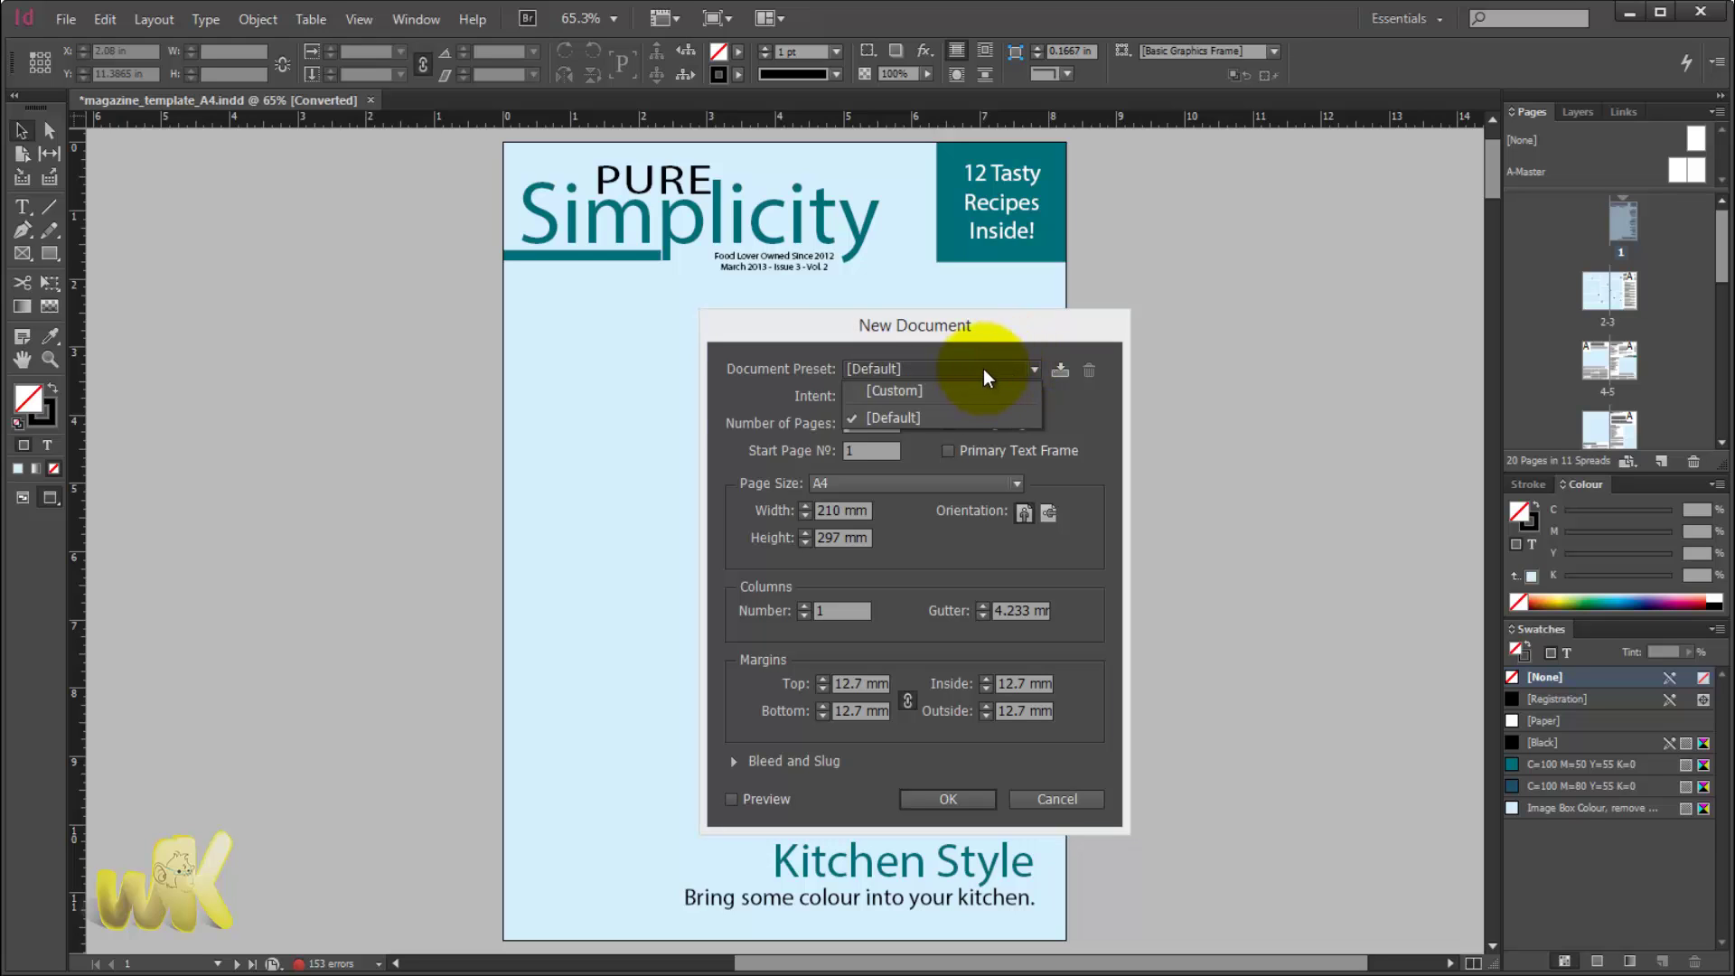
pyautogui.click(985, 372)
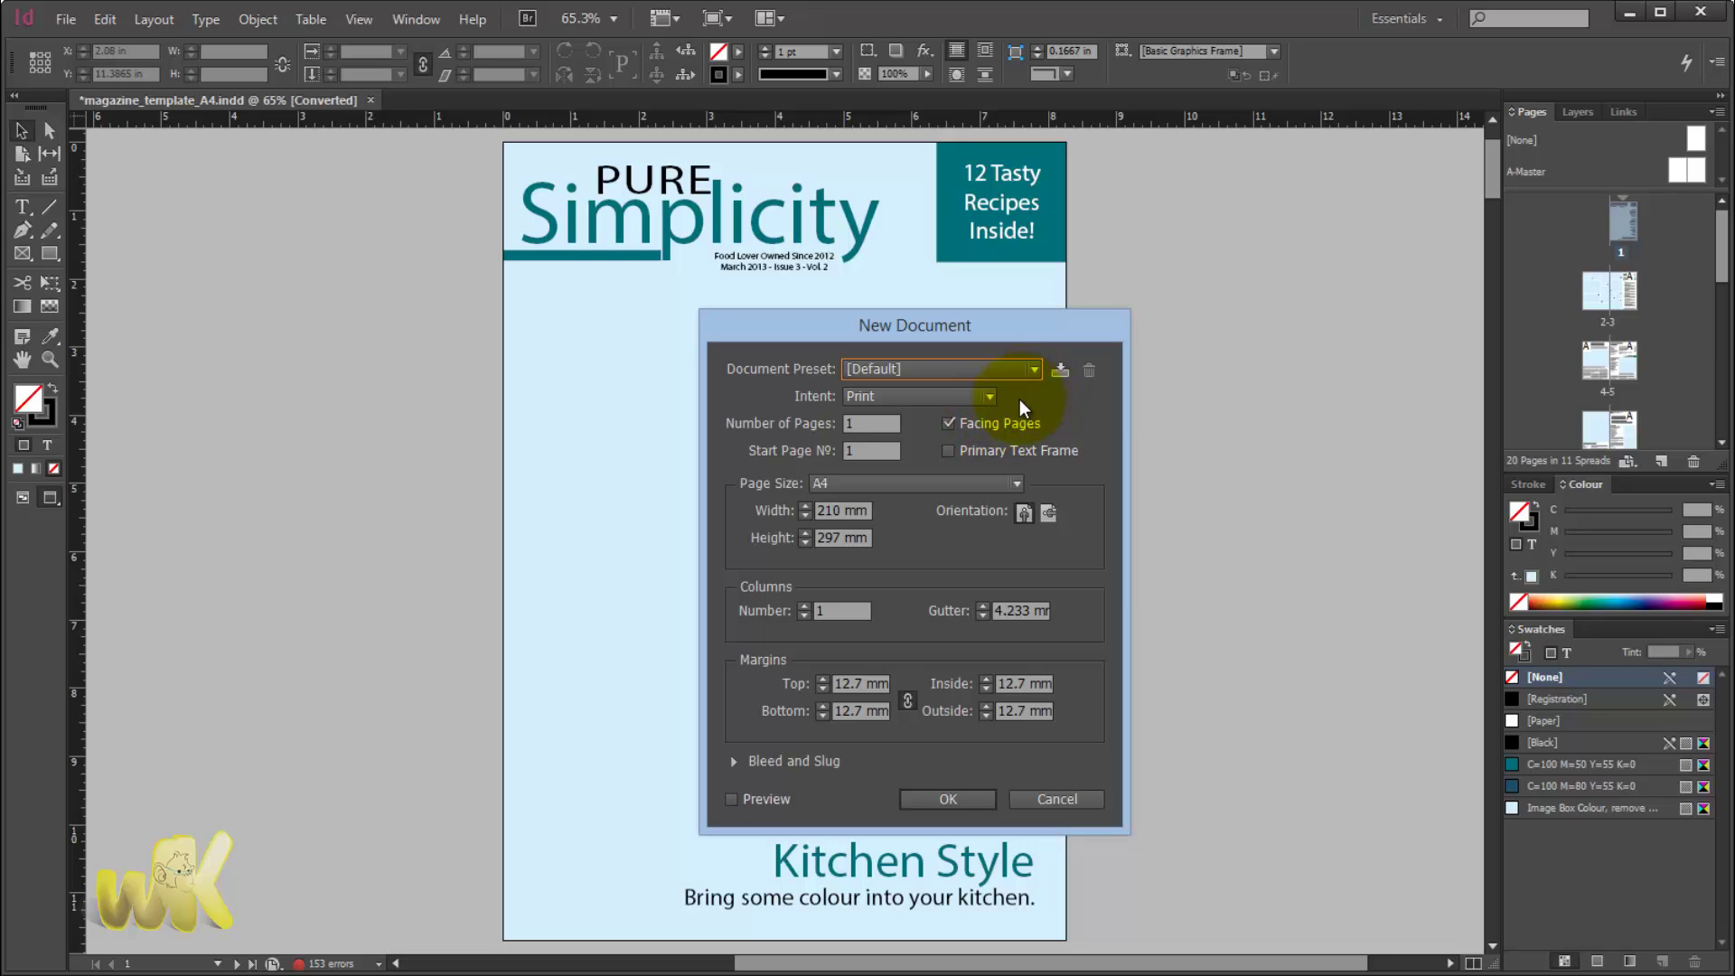
# Try the Digital Publishing intent for the new document and return it to Print.
pyautogui.click(976, 396)
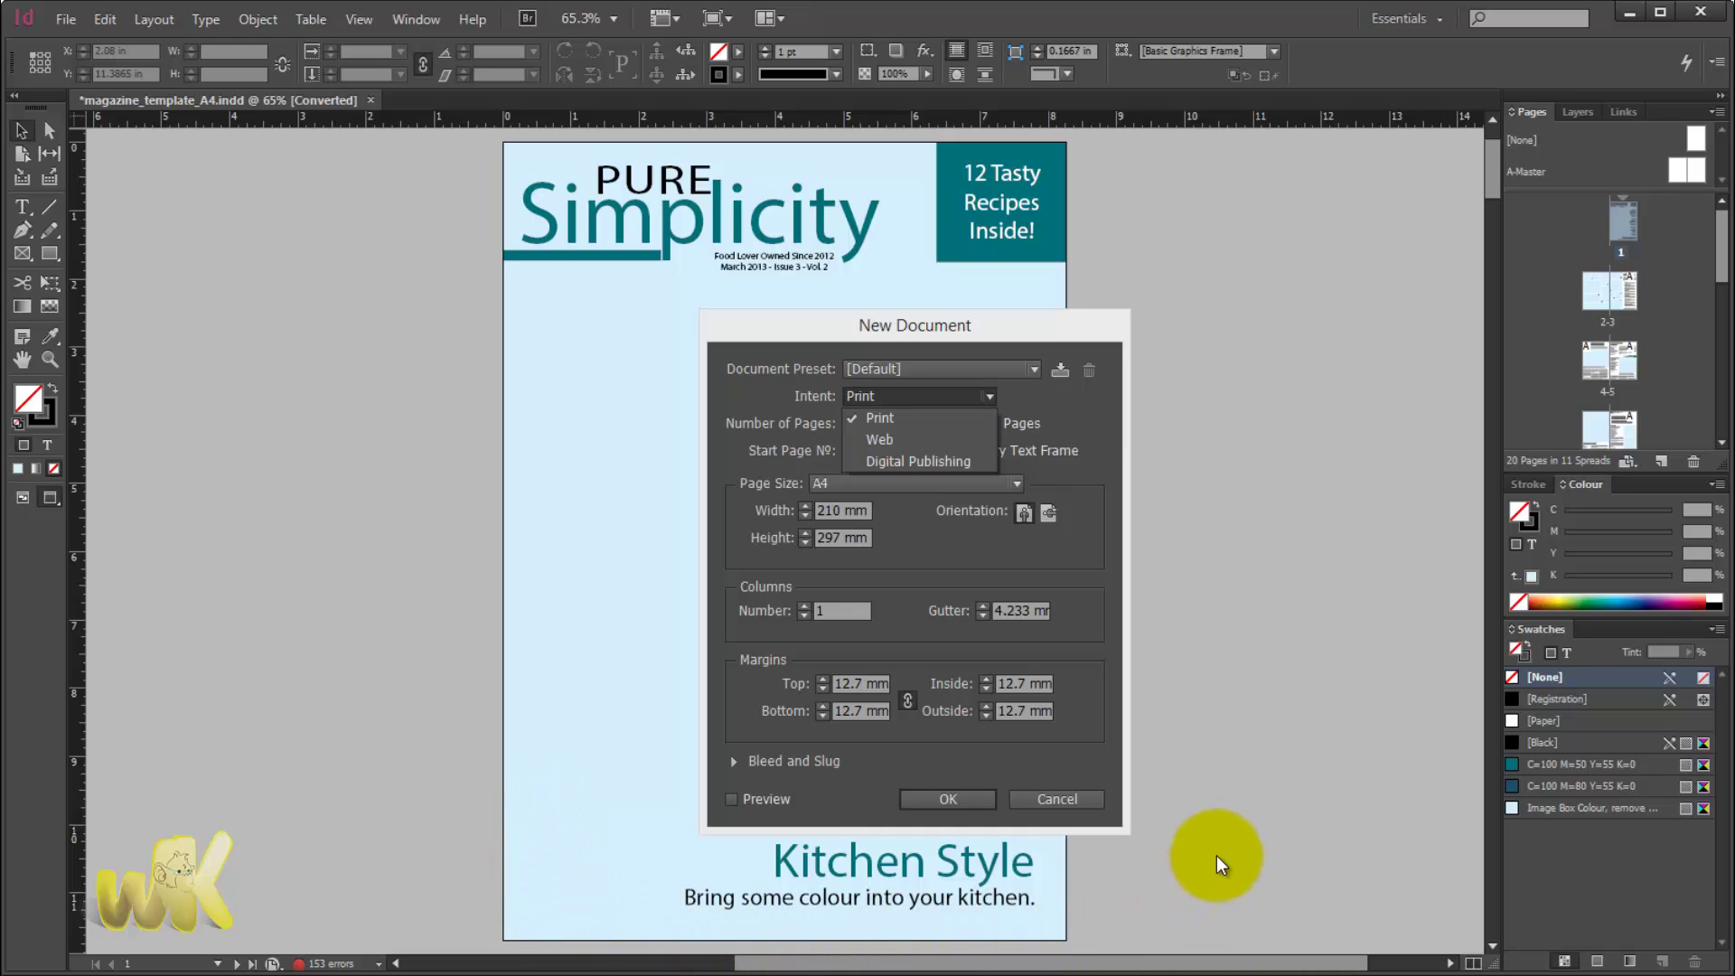
pyautogui.click(918, 417)
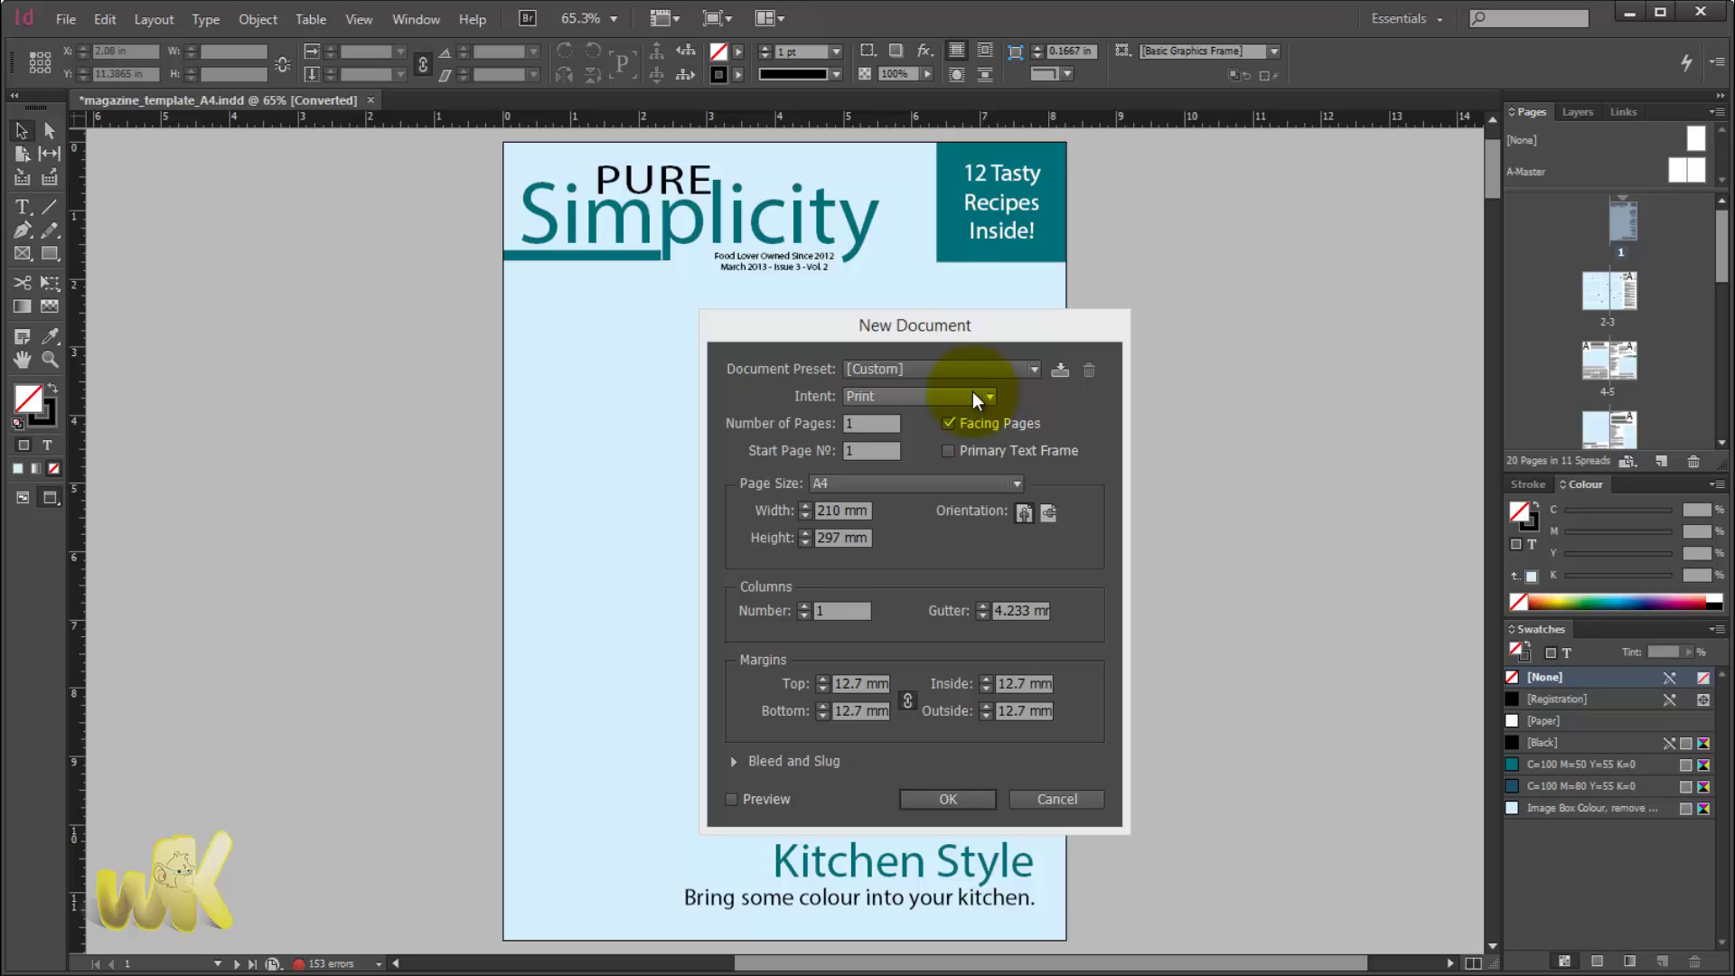
pyautogui.click(972, 396)
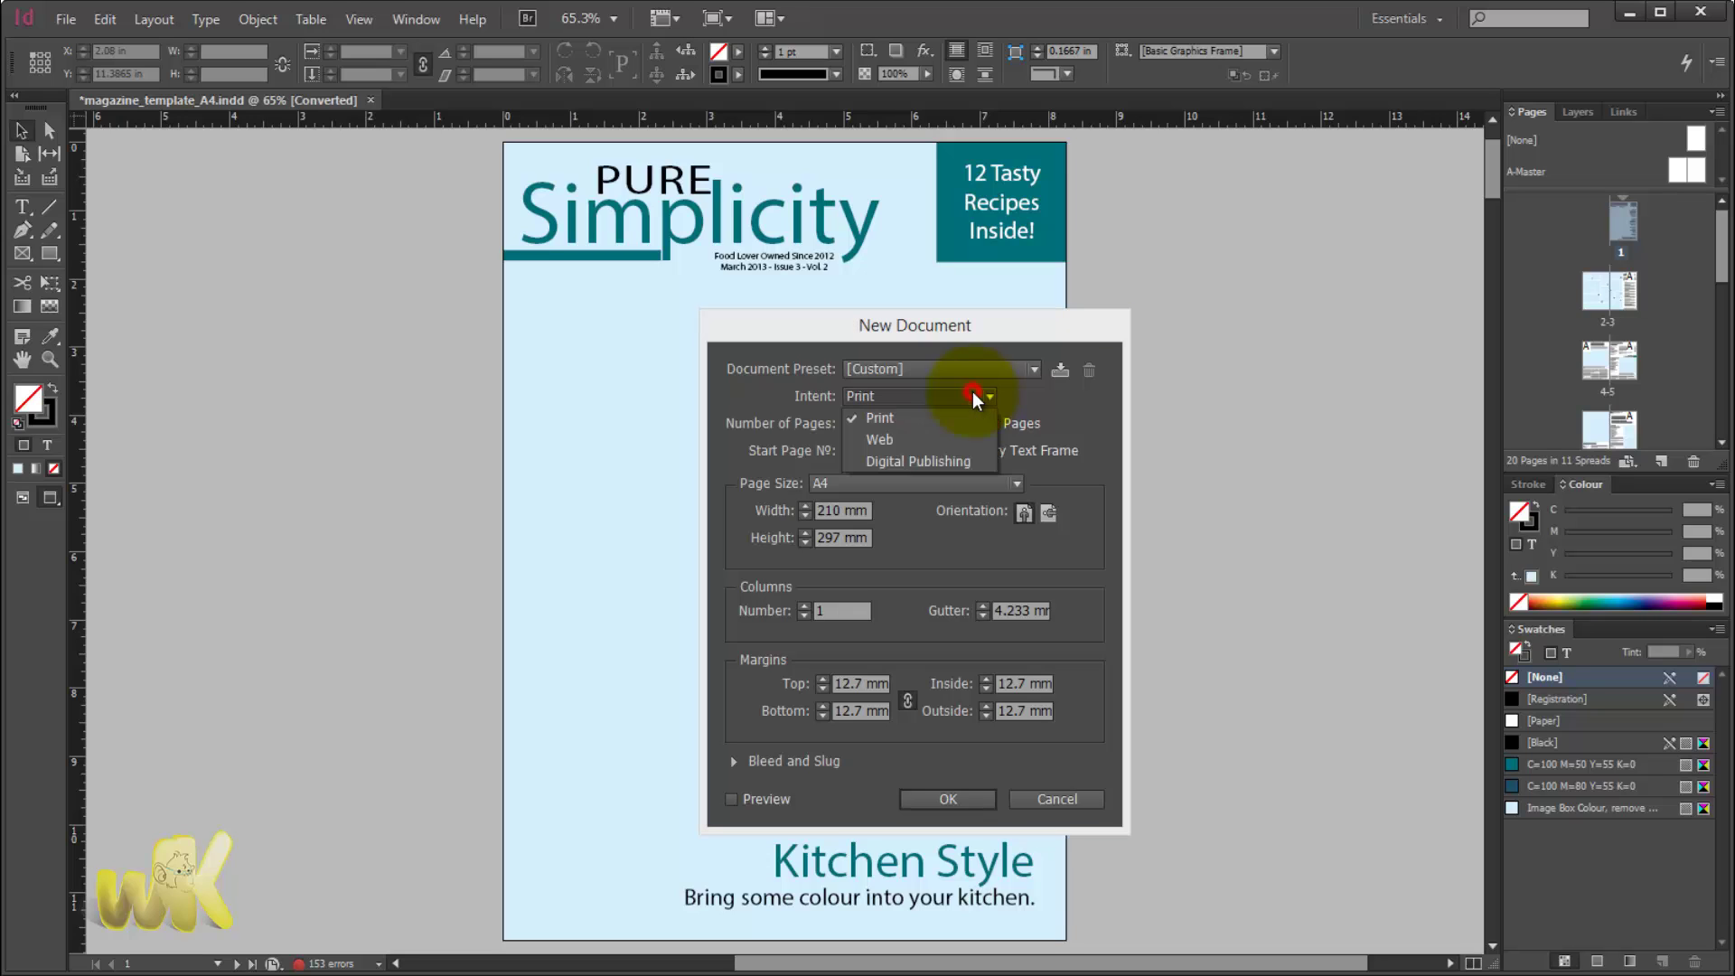
pyautogui.click(915, 457)
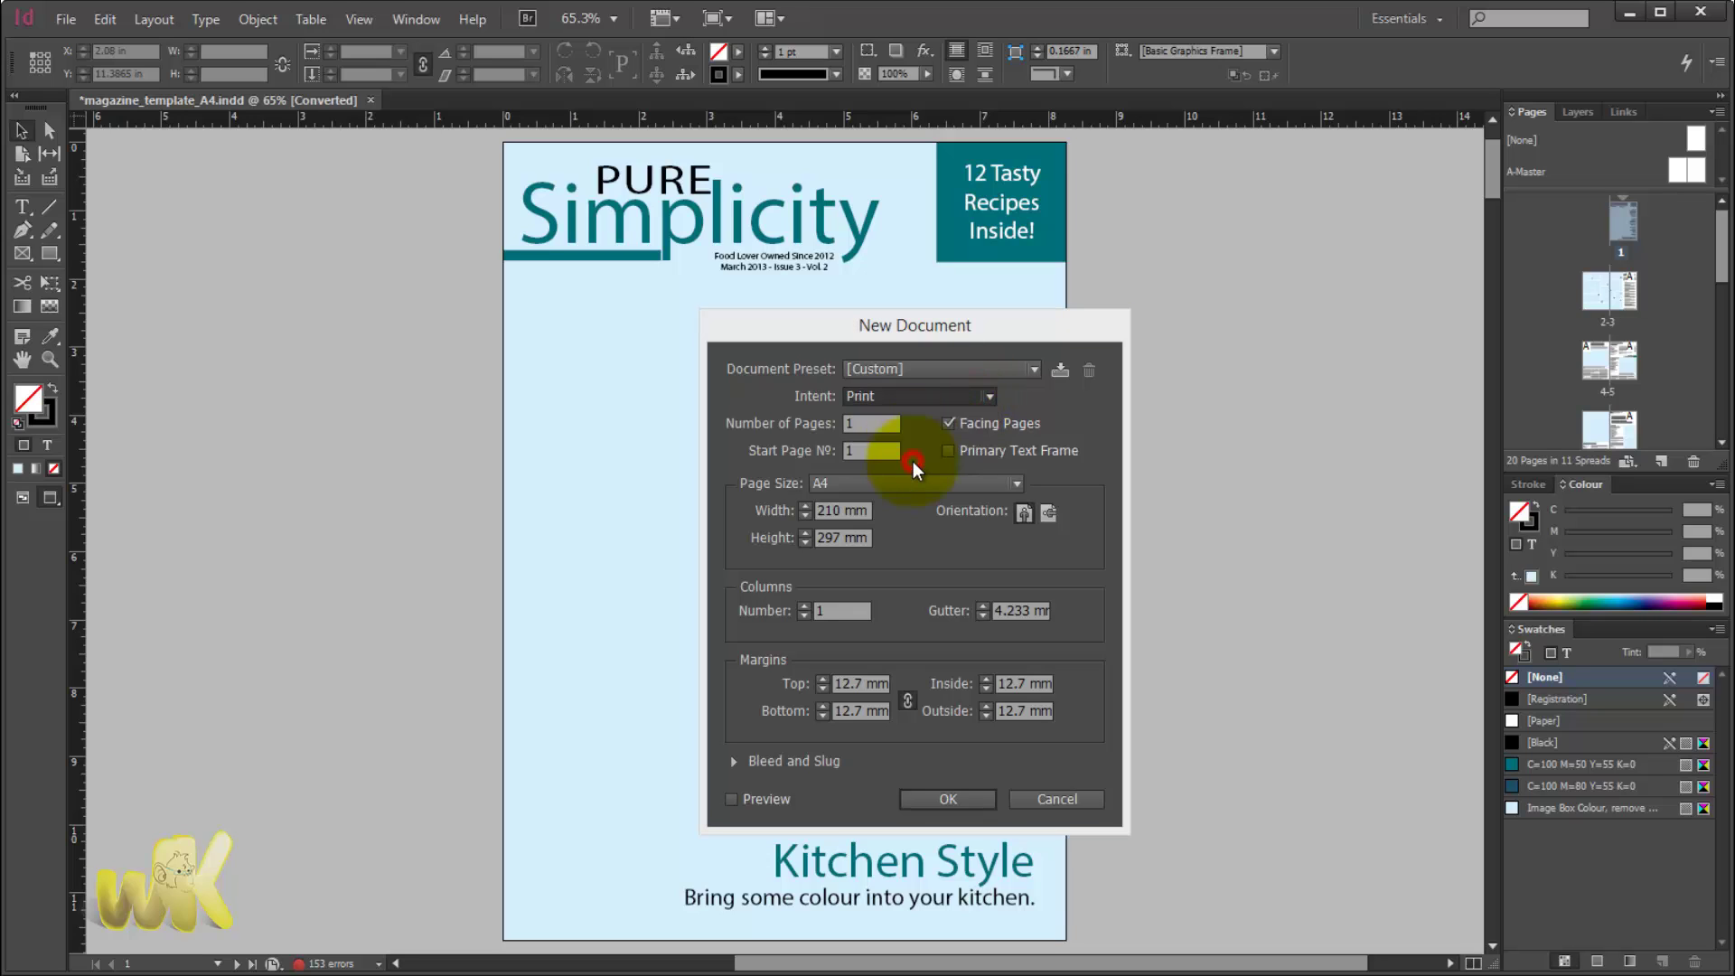
pyautogui.click(923, 397)
pyautogui.click(904, 413)
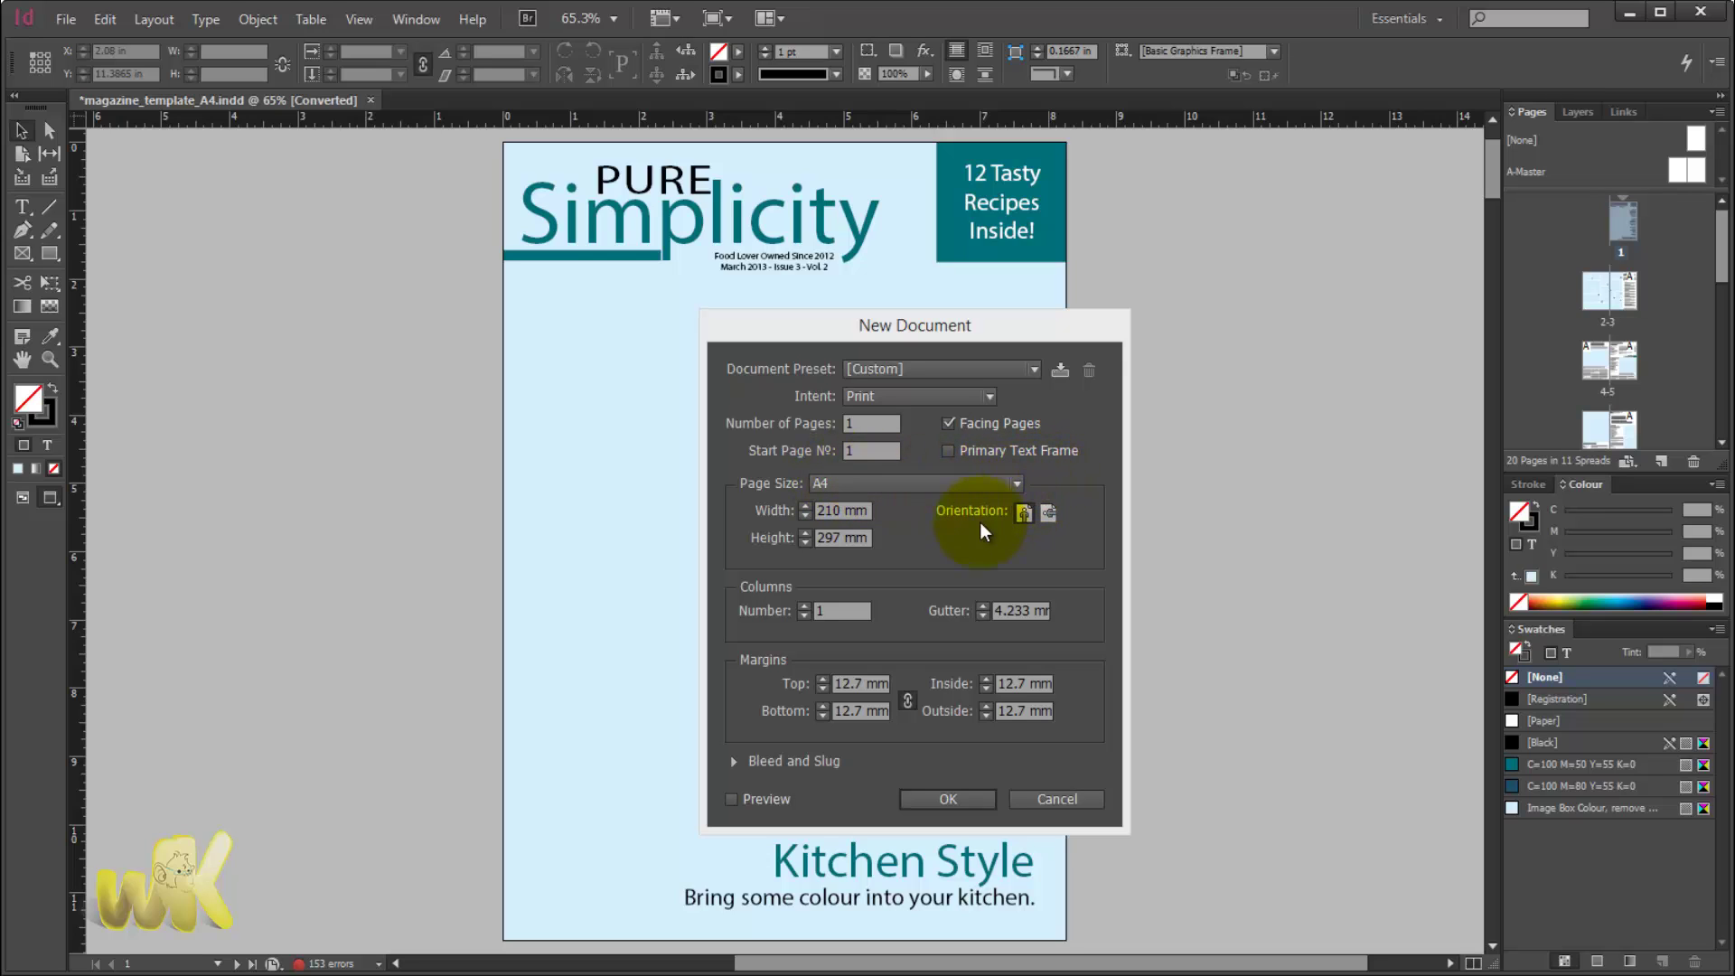
# Switch the intent to Web to compare its page settings and orientation, and return it to Print.
pyautogui.click(965, 396)
pyautogui.click(897, 439)
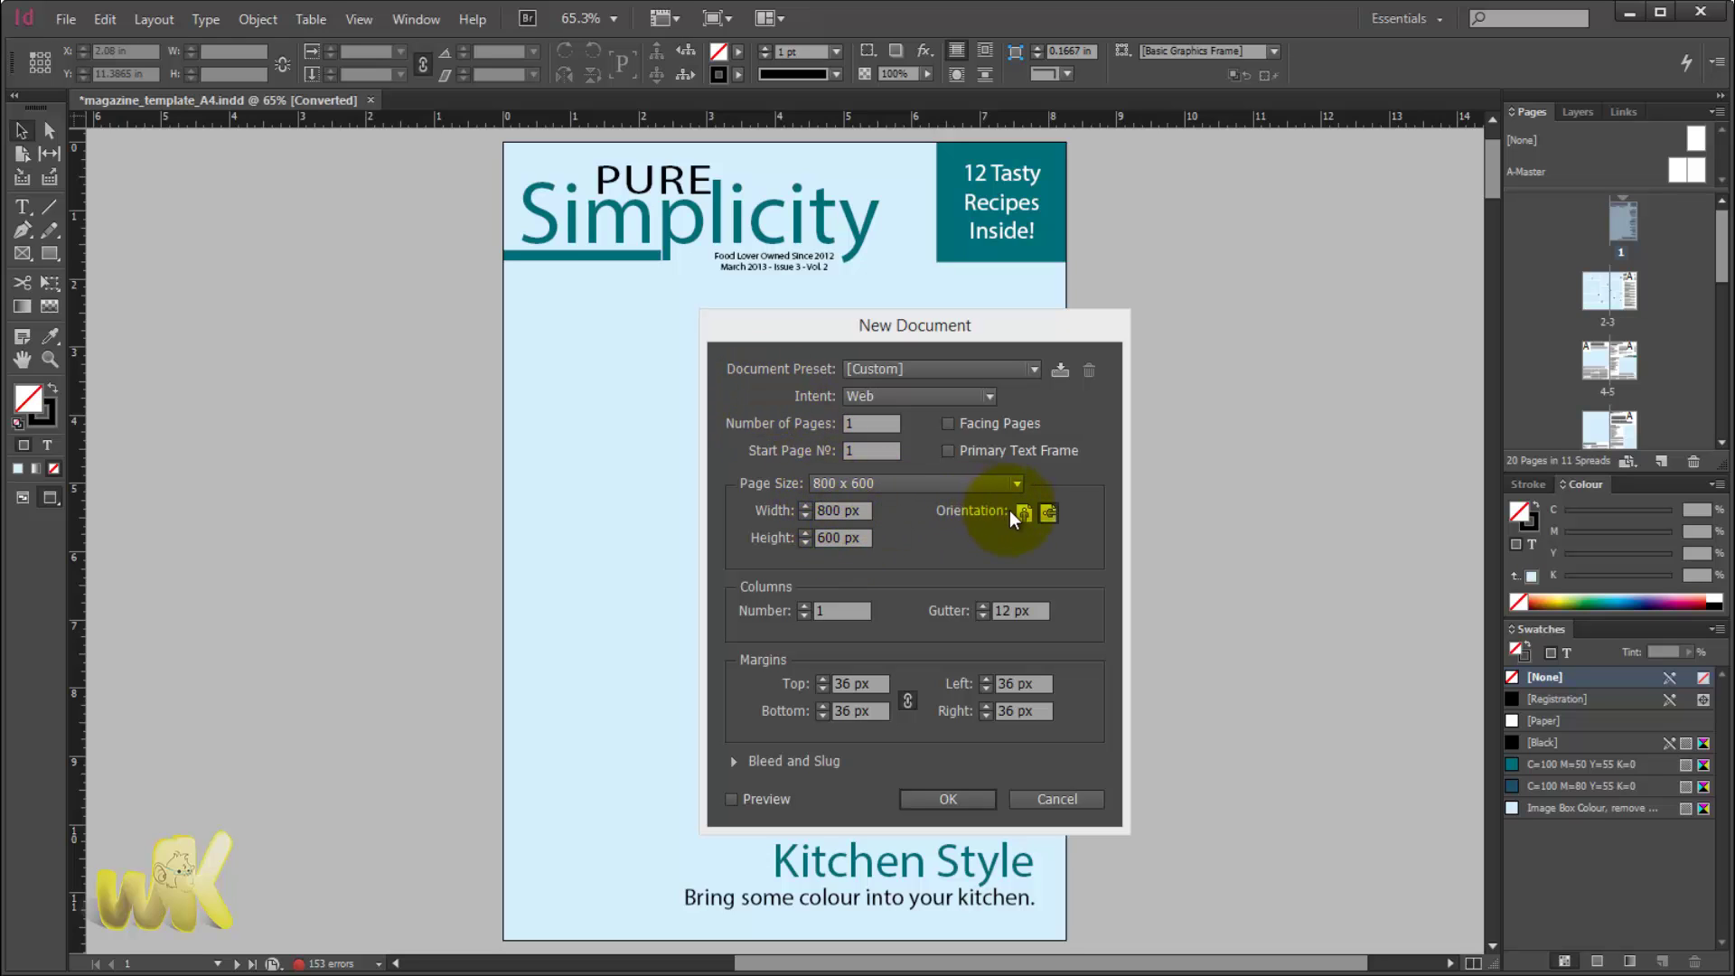
pyautogui.click(920, 396)
pyautogui.click(895, 421)
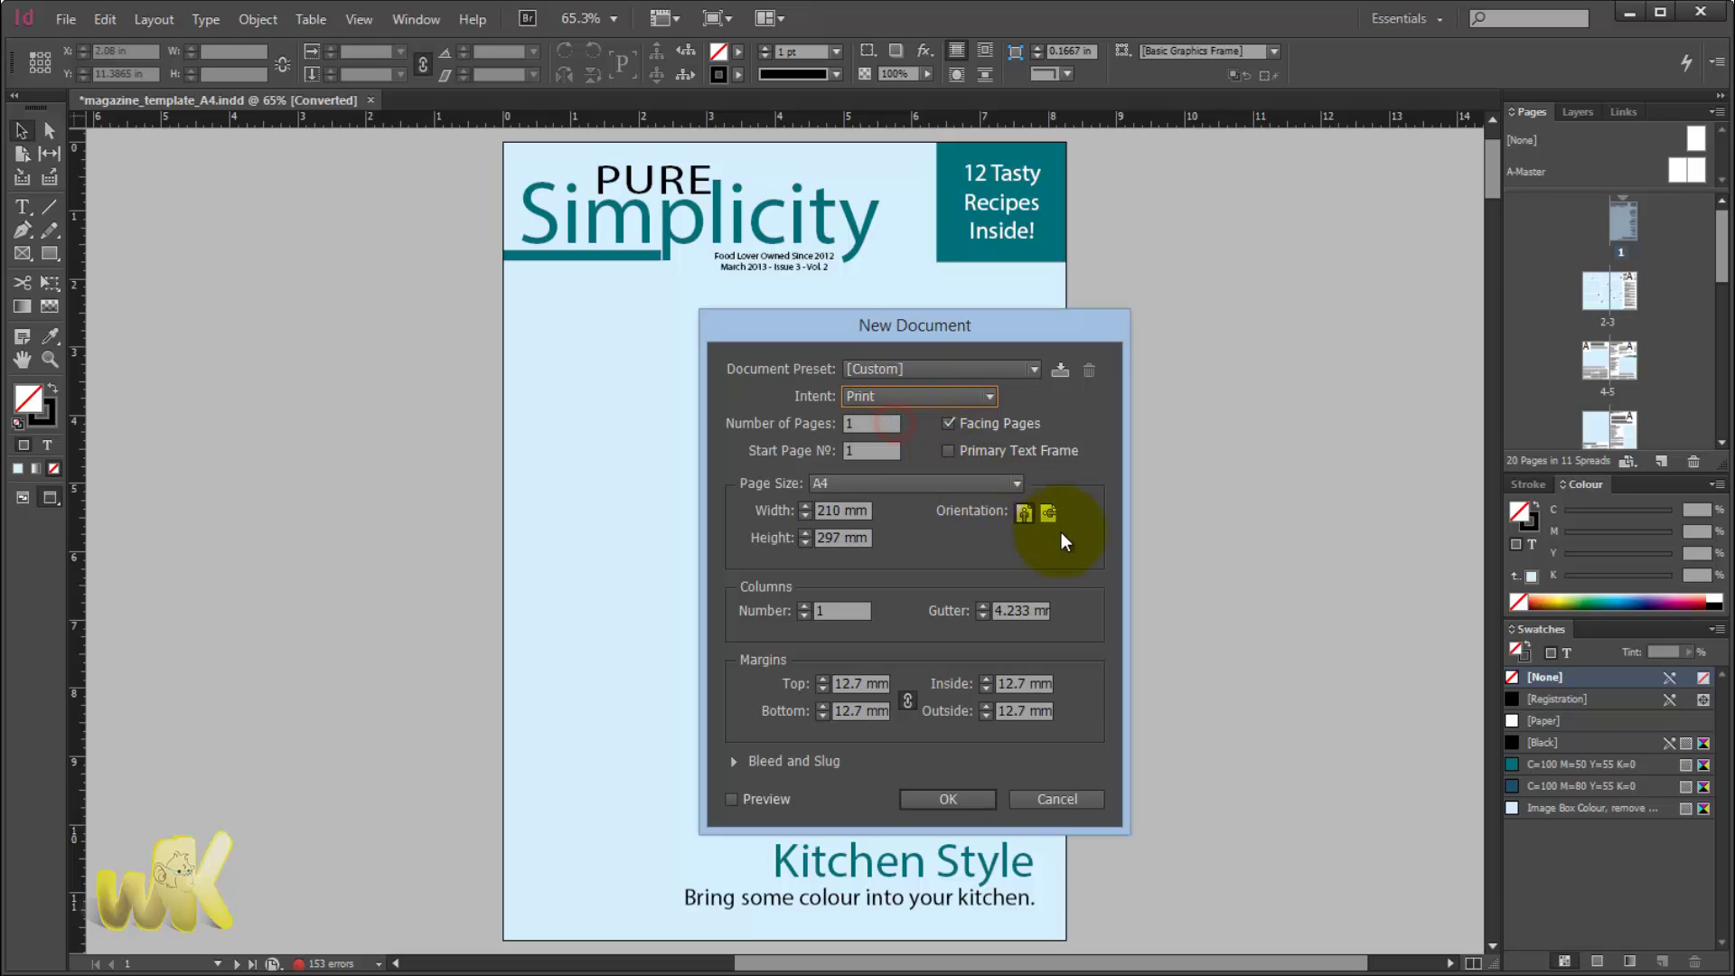
# Change the new document's intent to Web and on to Digital Publishing.
pyautogui.click(920, 401)
pyautogui.click(908, 434)
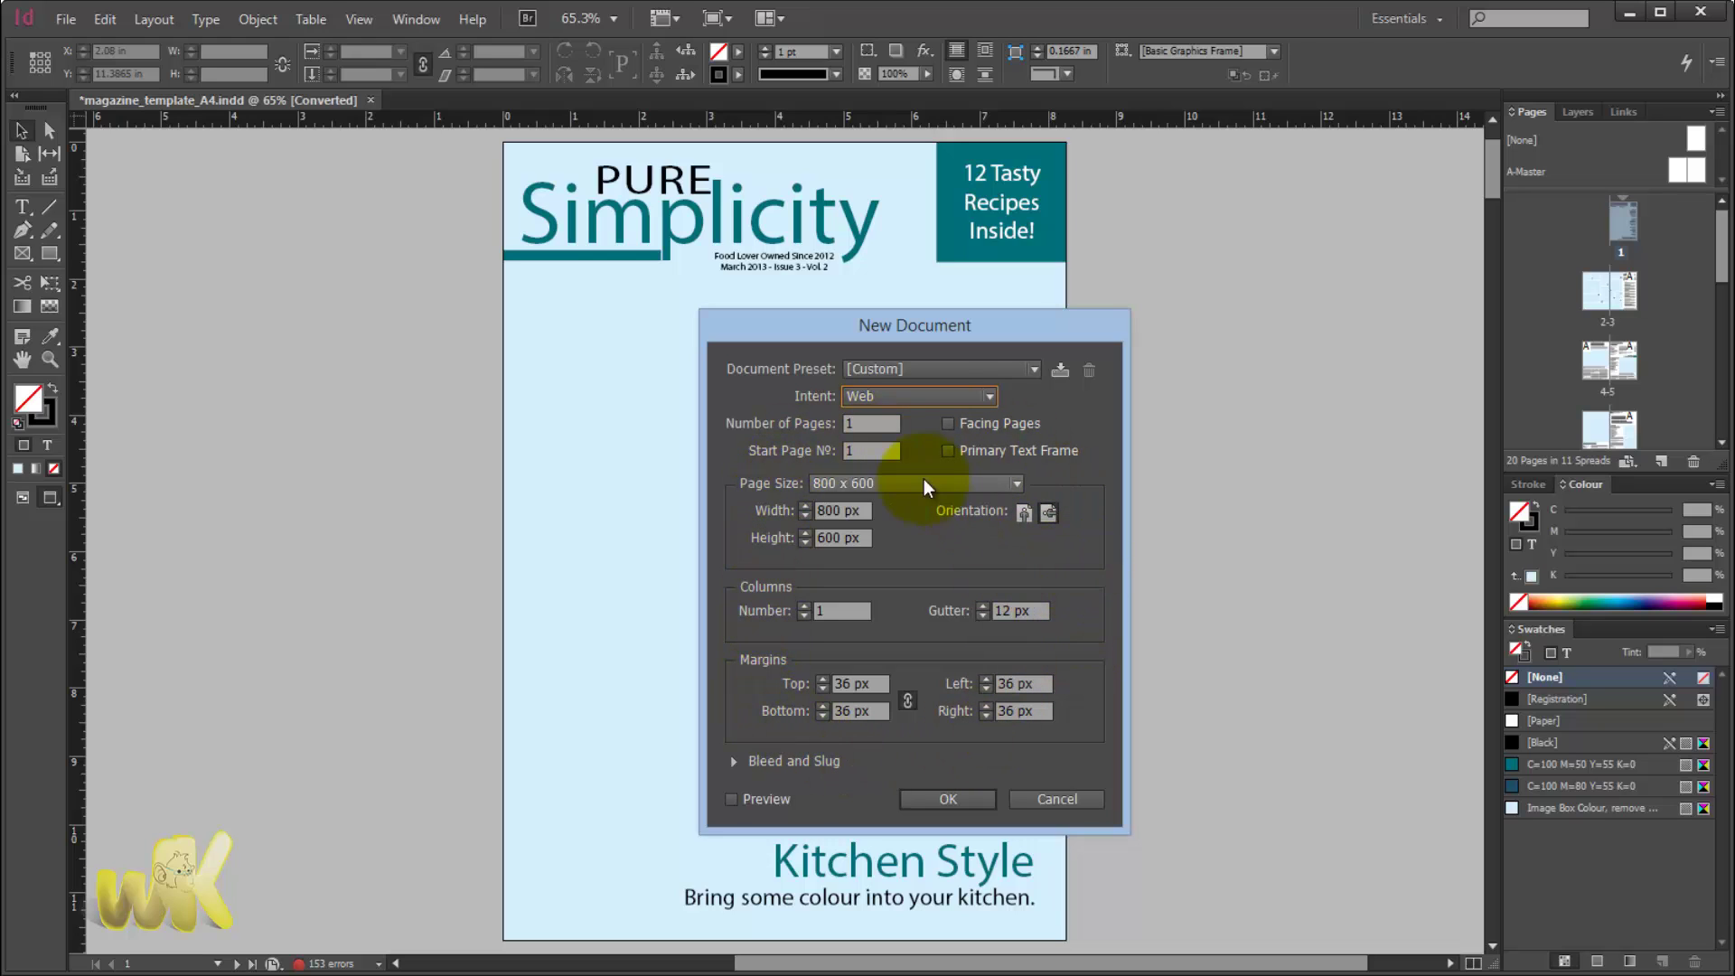
pyautogui.click(908, 392)
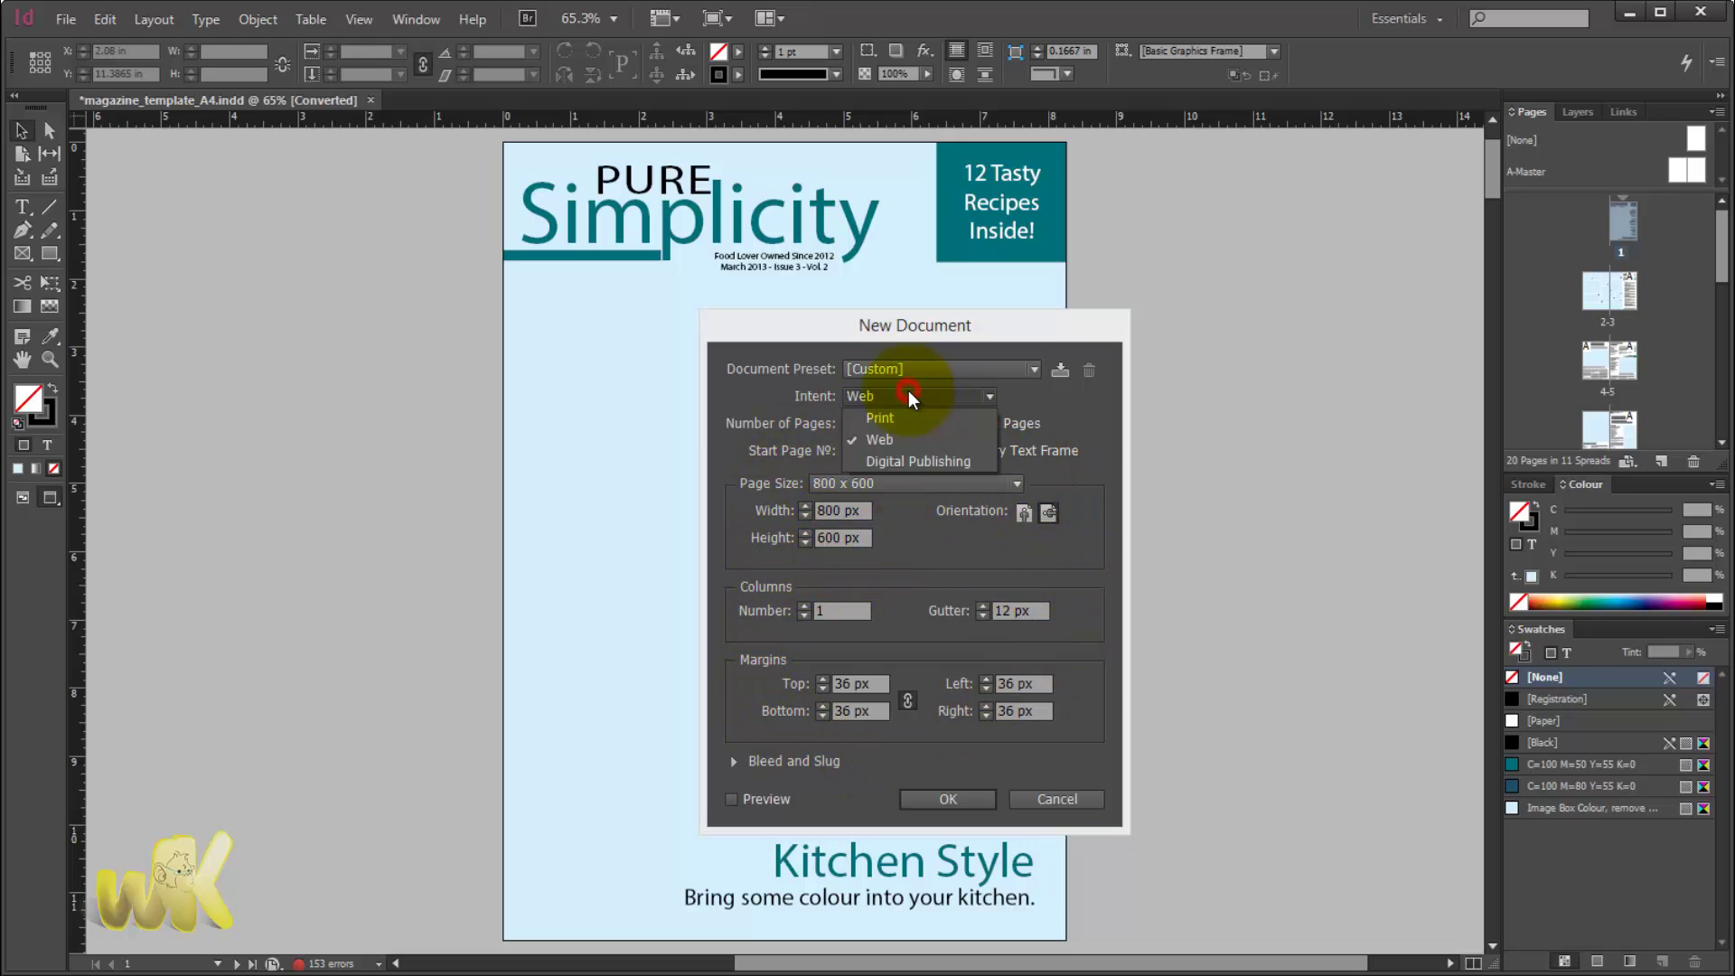
pyautogui.click(897, 461)
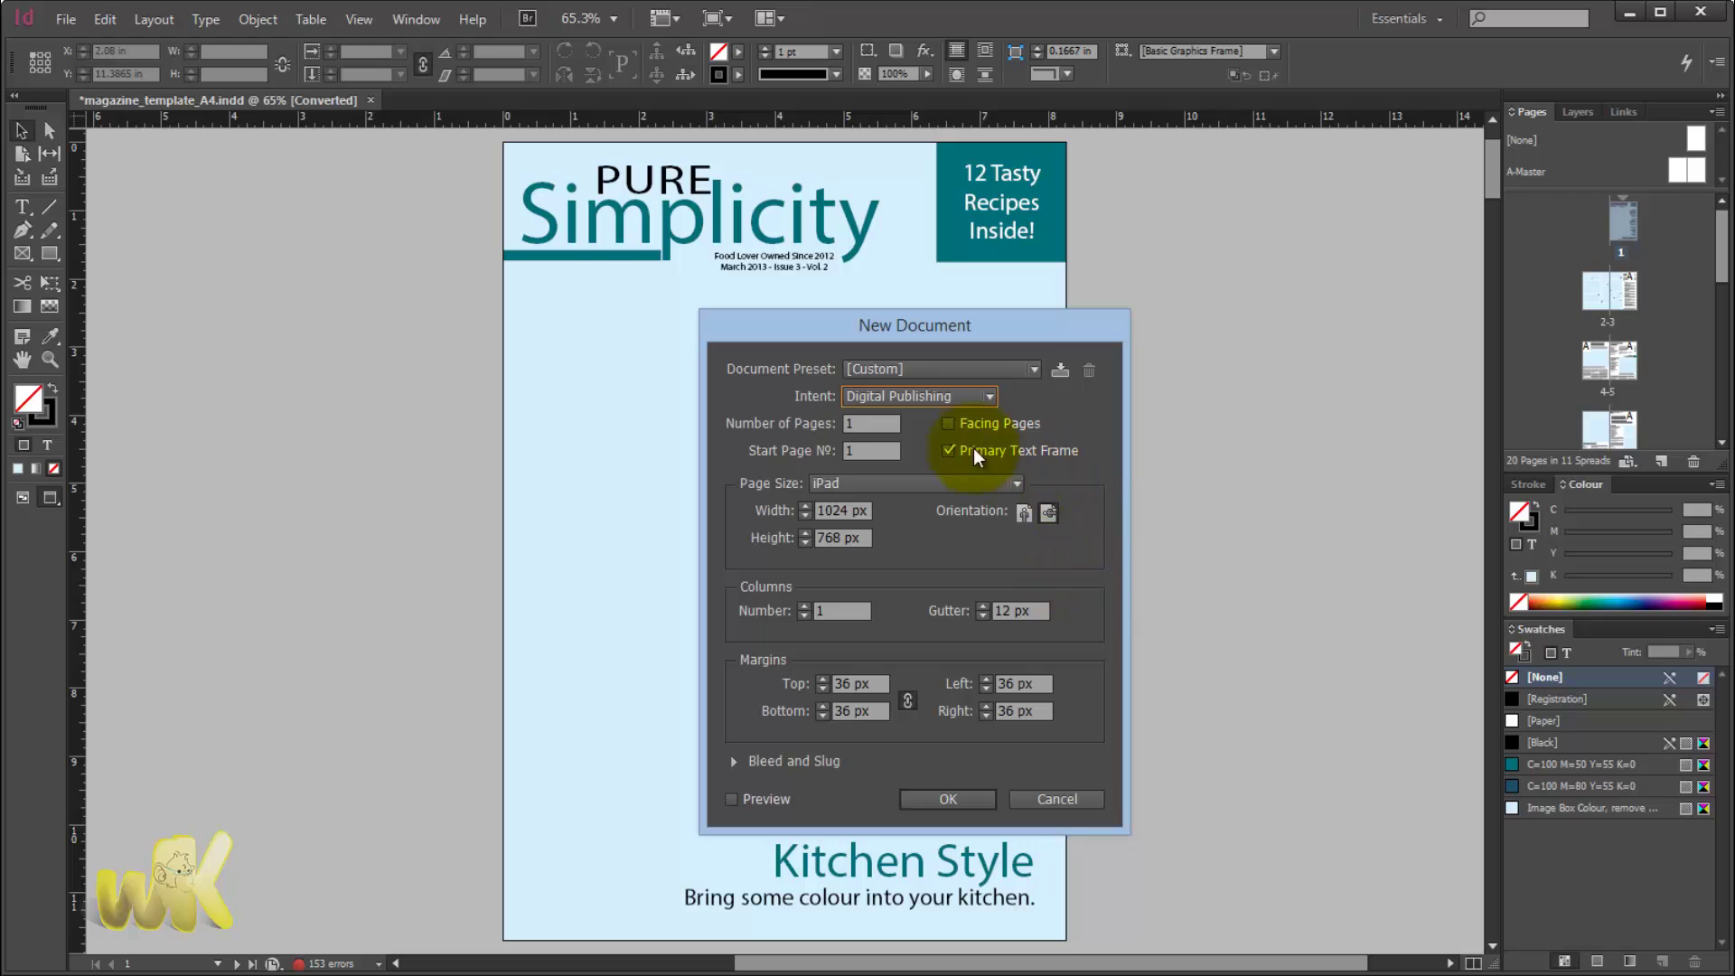
# Review the page sizes offered for Digital Publishing, keeping iPad.
pyautogui.click(854, 482)
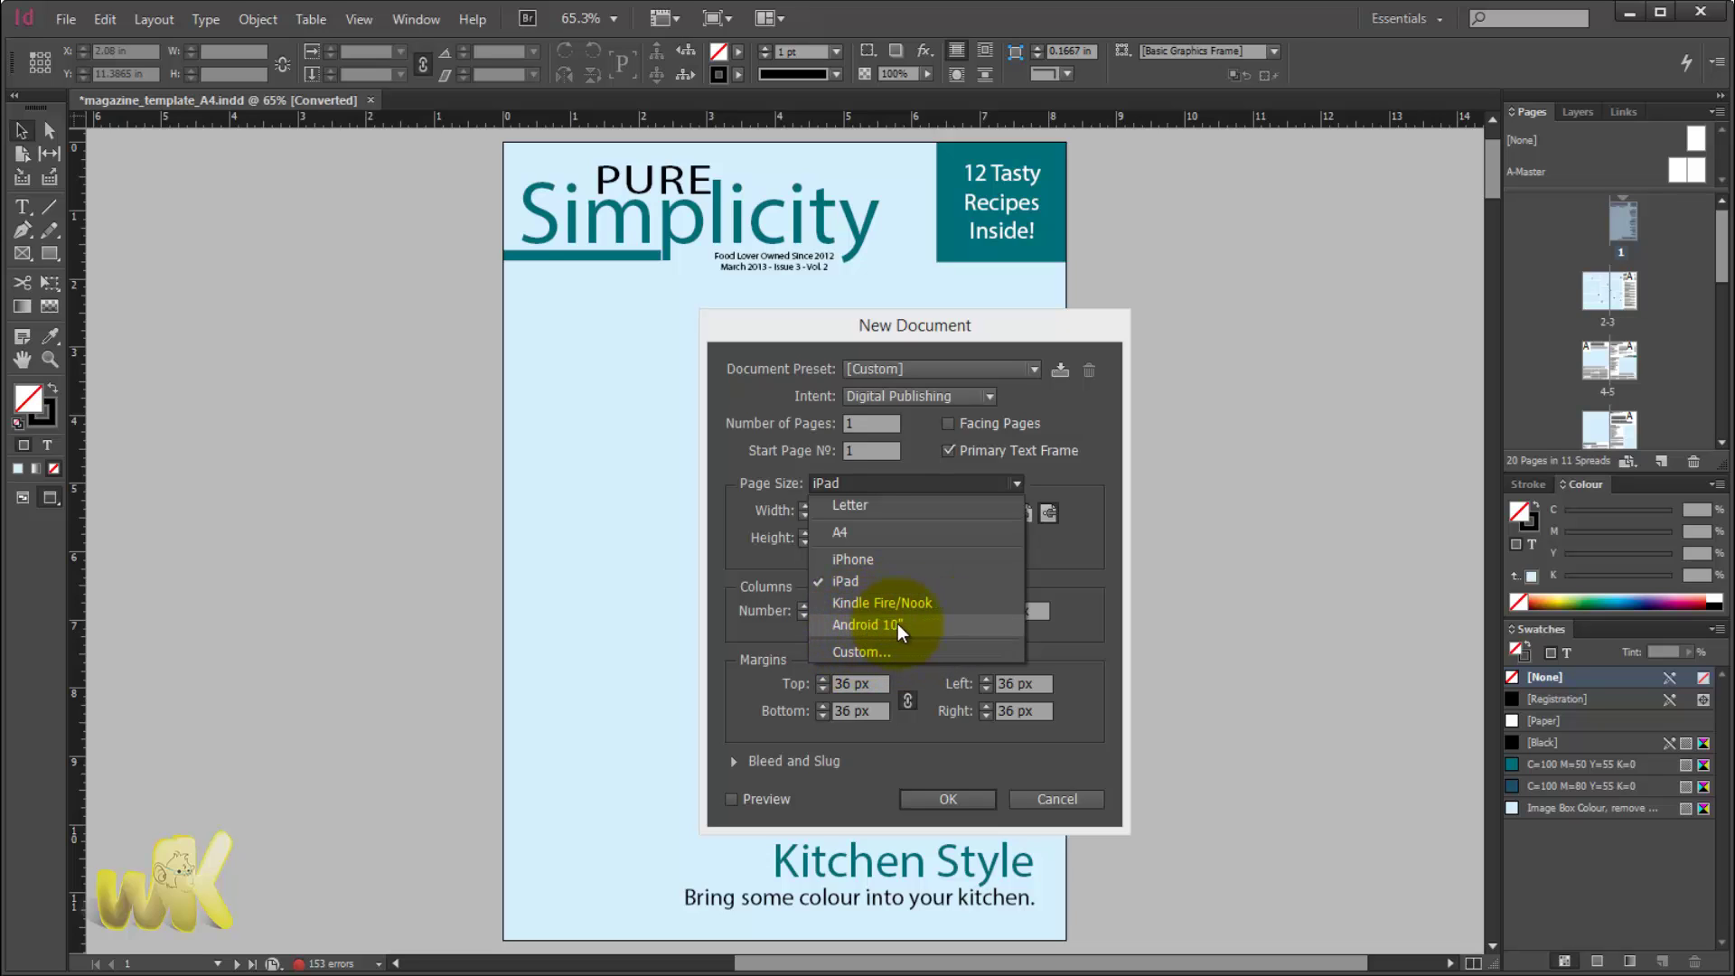
pyautogui.click(1159, 589)
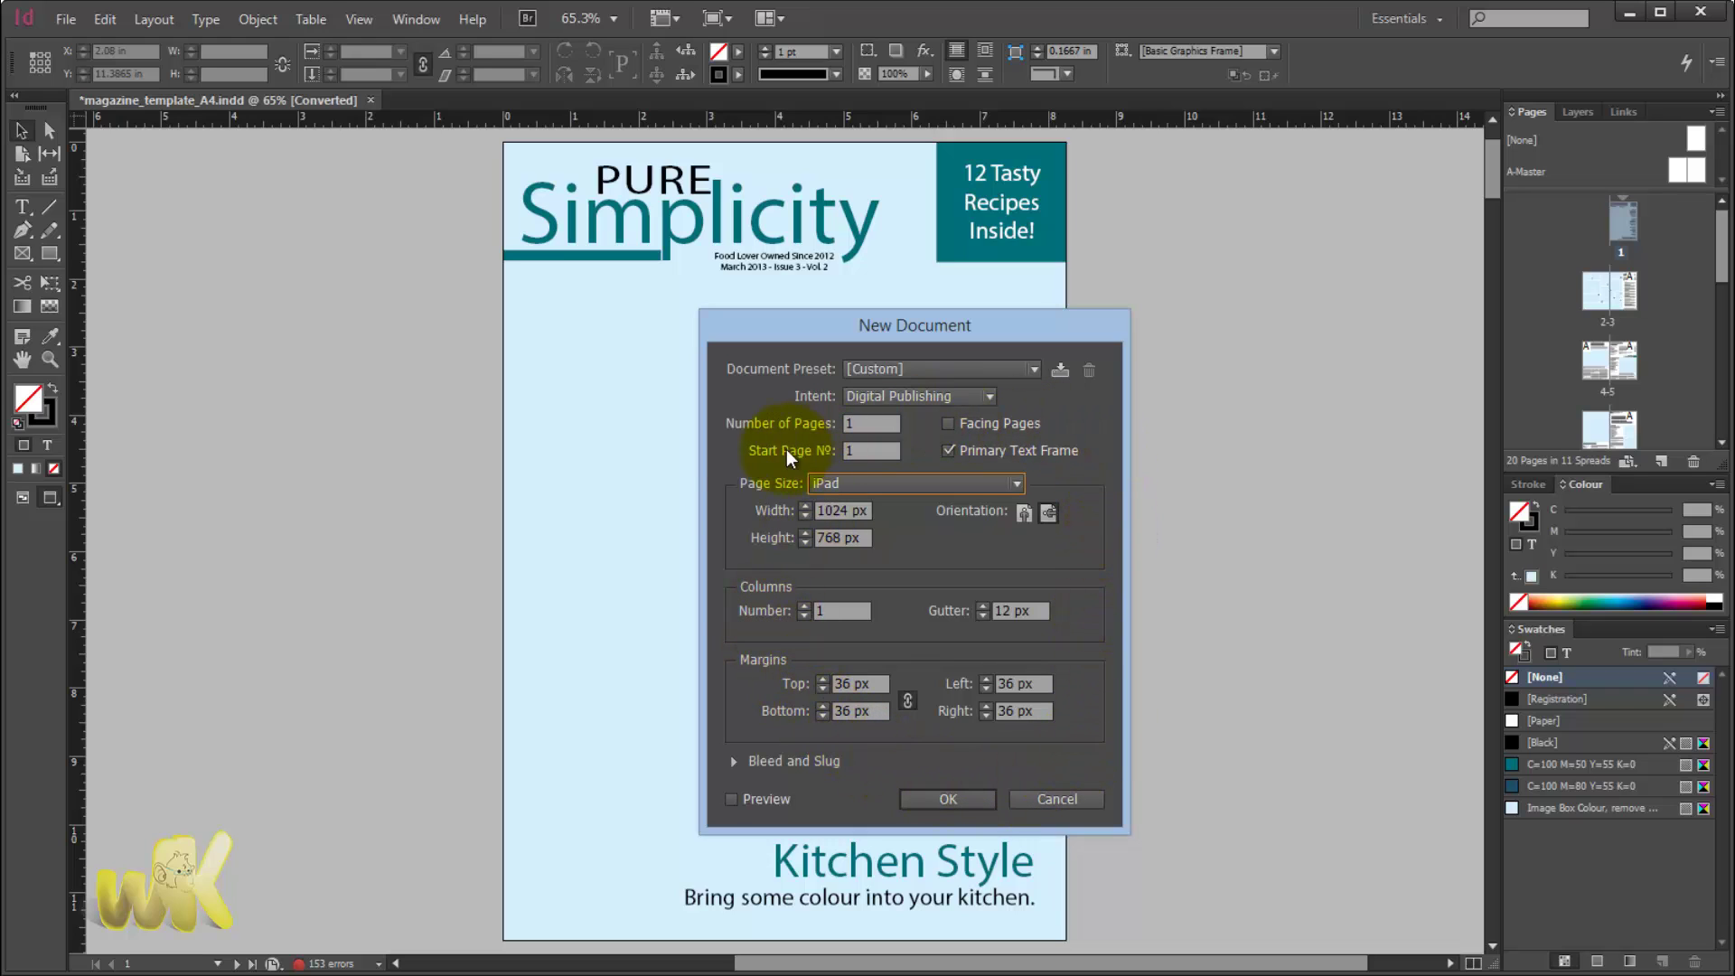
pyautogui.click(967, 482)
pyautogui.click(893, 407)
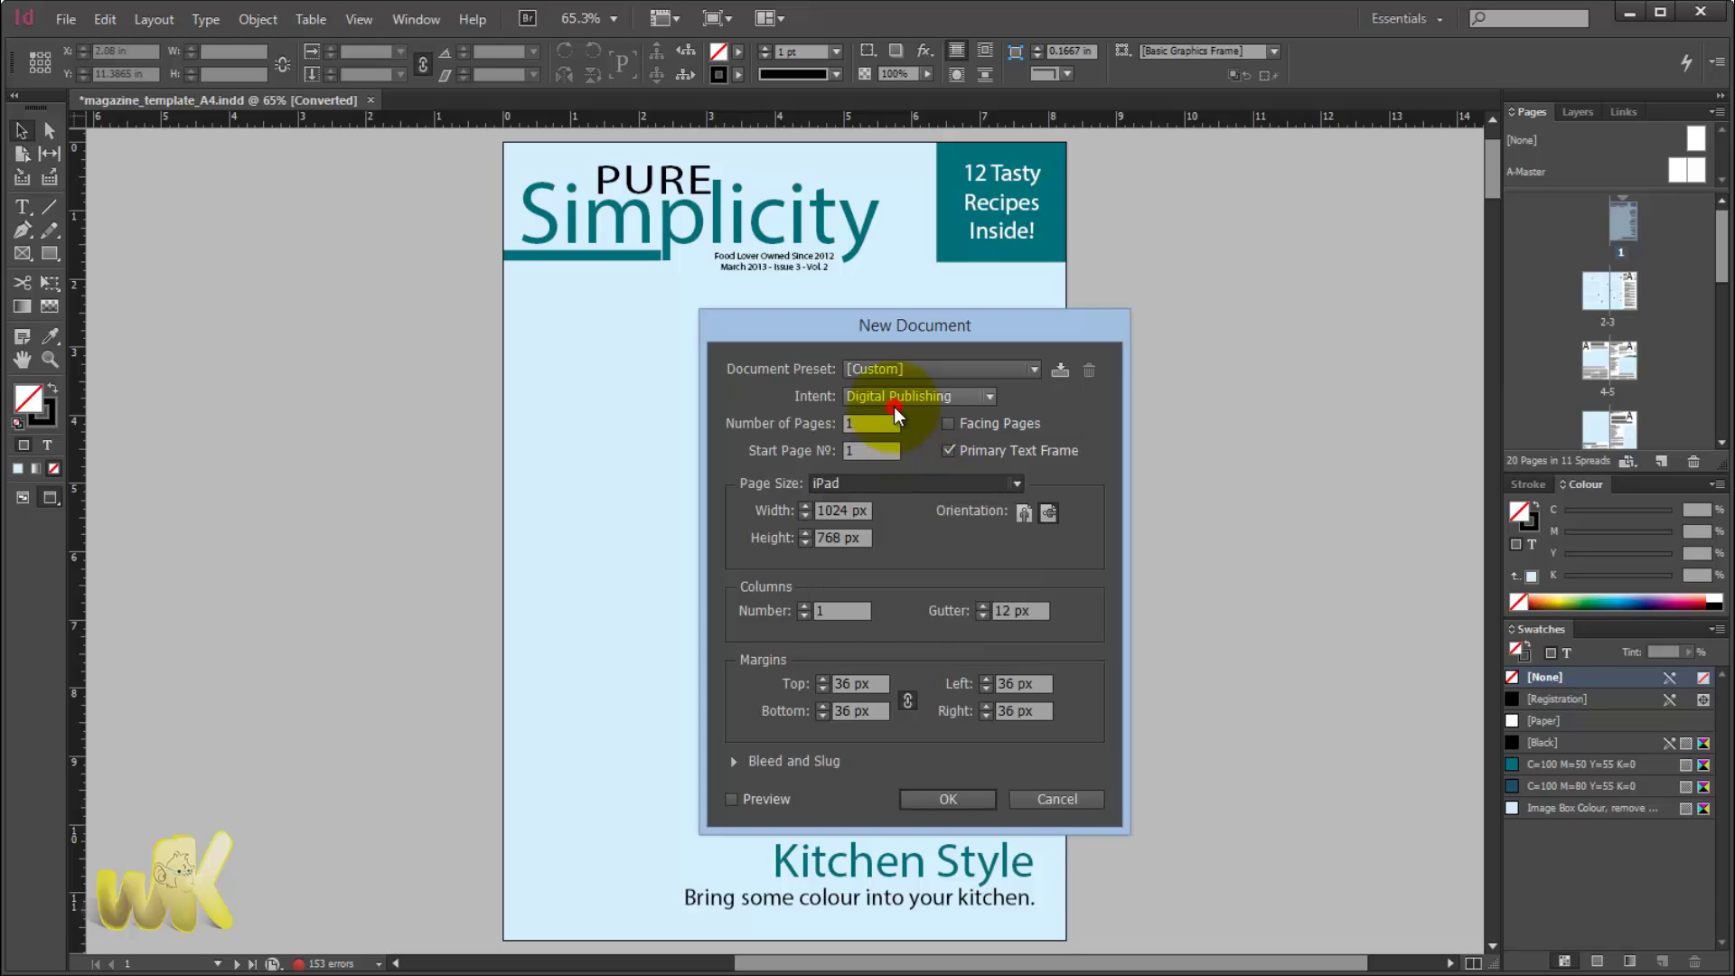
# Switch the intent to Web for comparison and back to Digital Publishing.
pyautogui.click(893, 406)
pyautogui.click(866, 441)
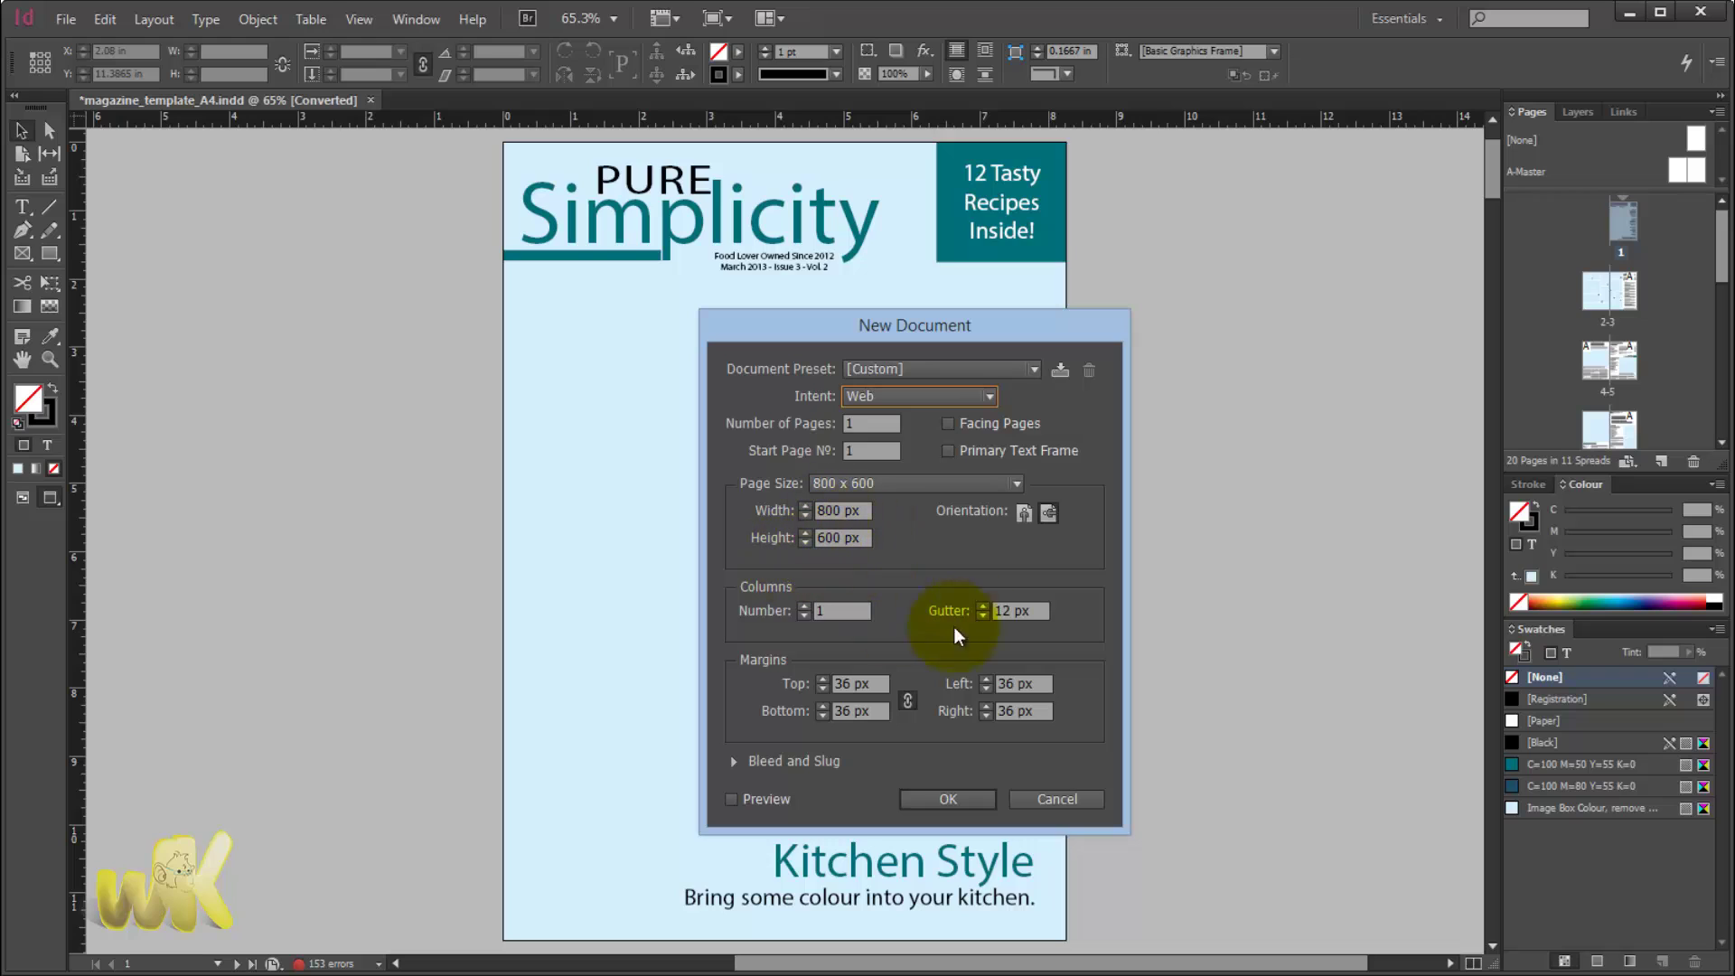
pyautogui.click(909, 404)
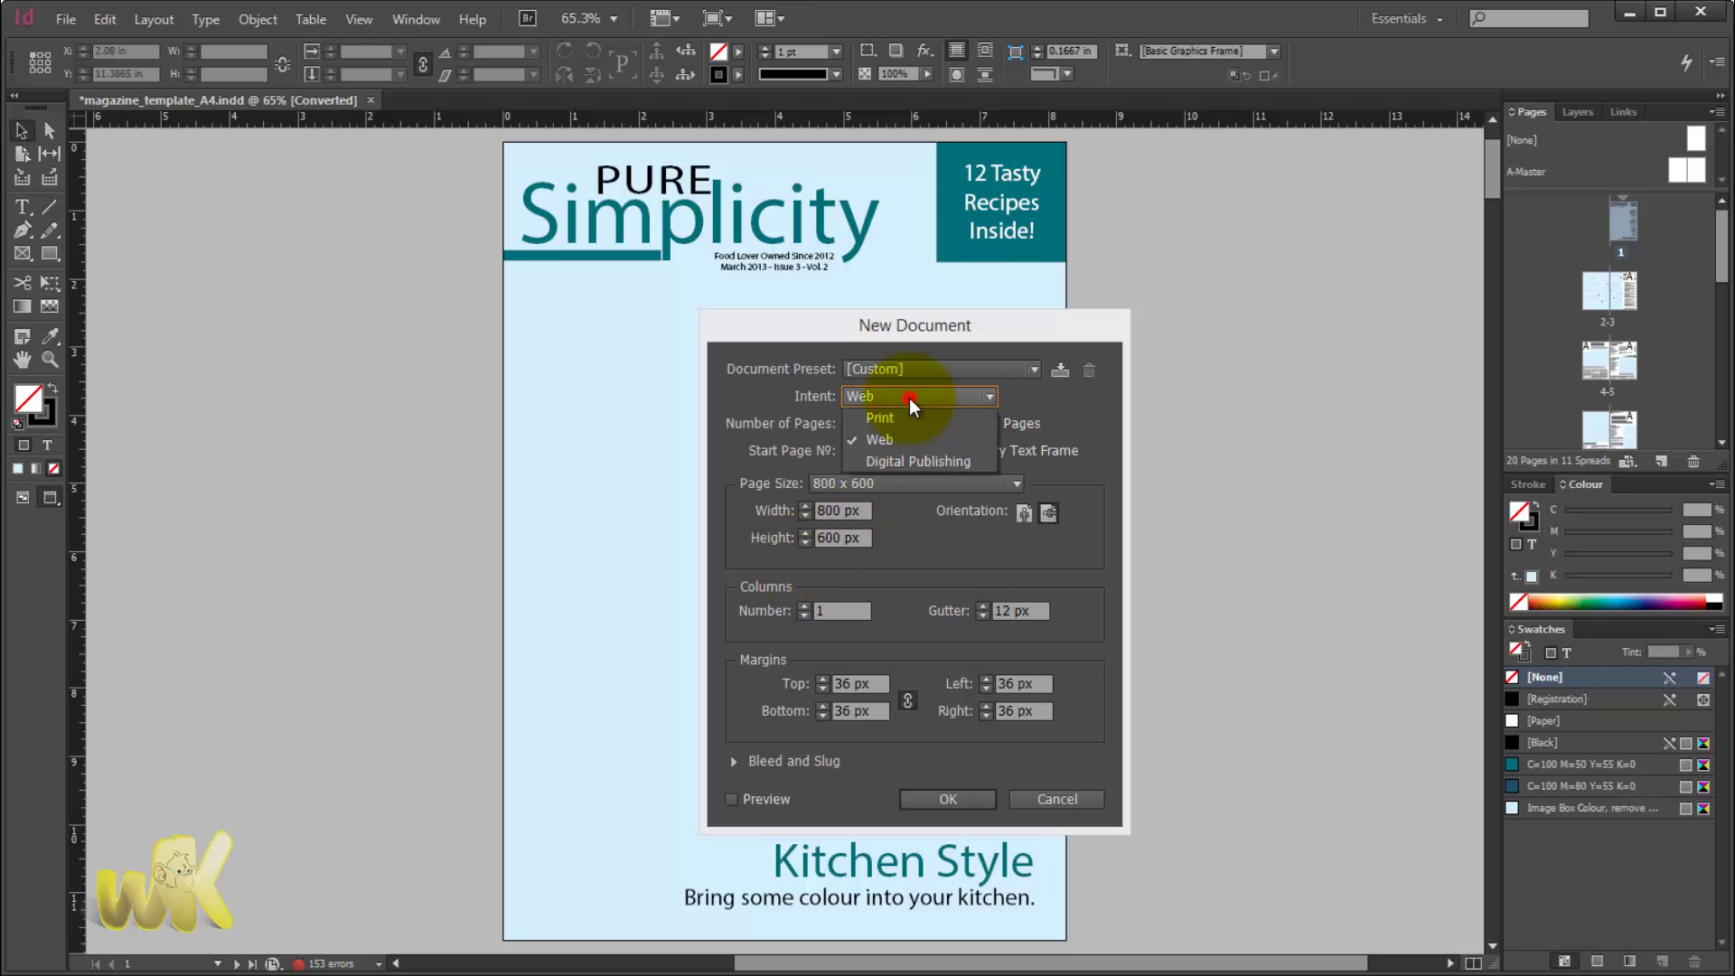
pyautogui.click(890, 463)
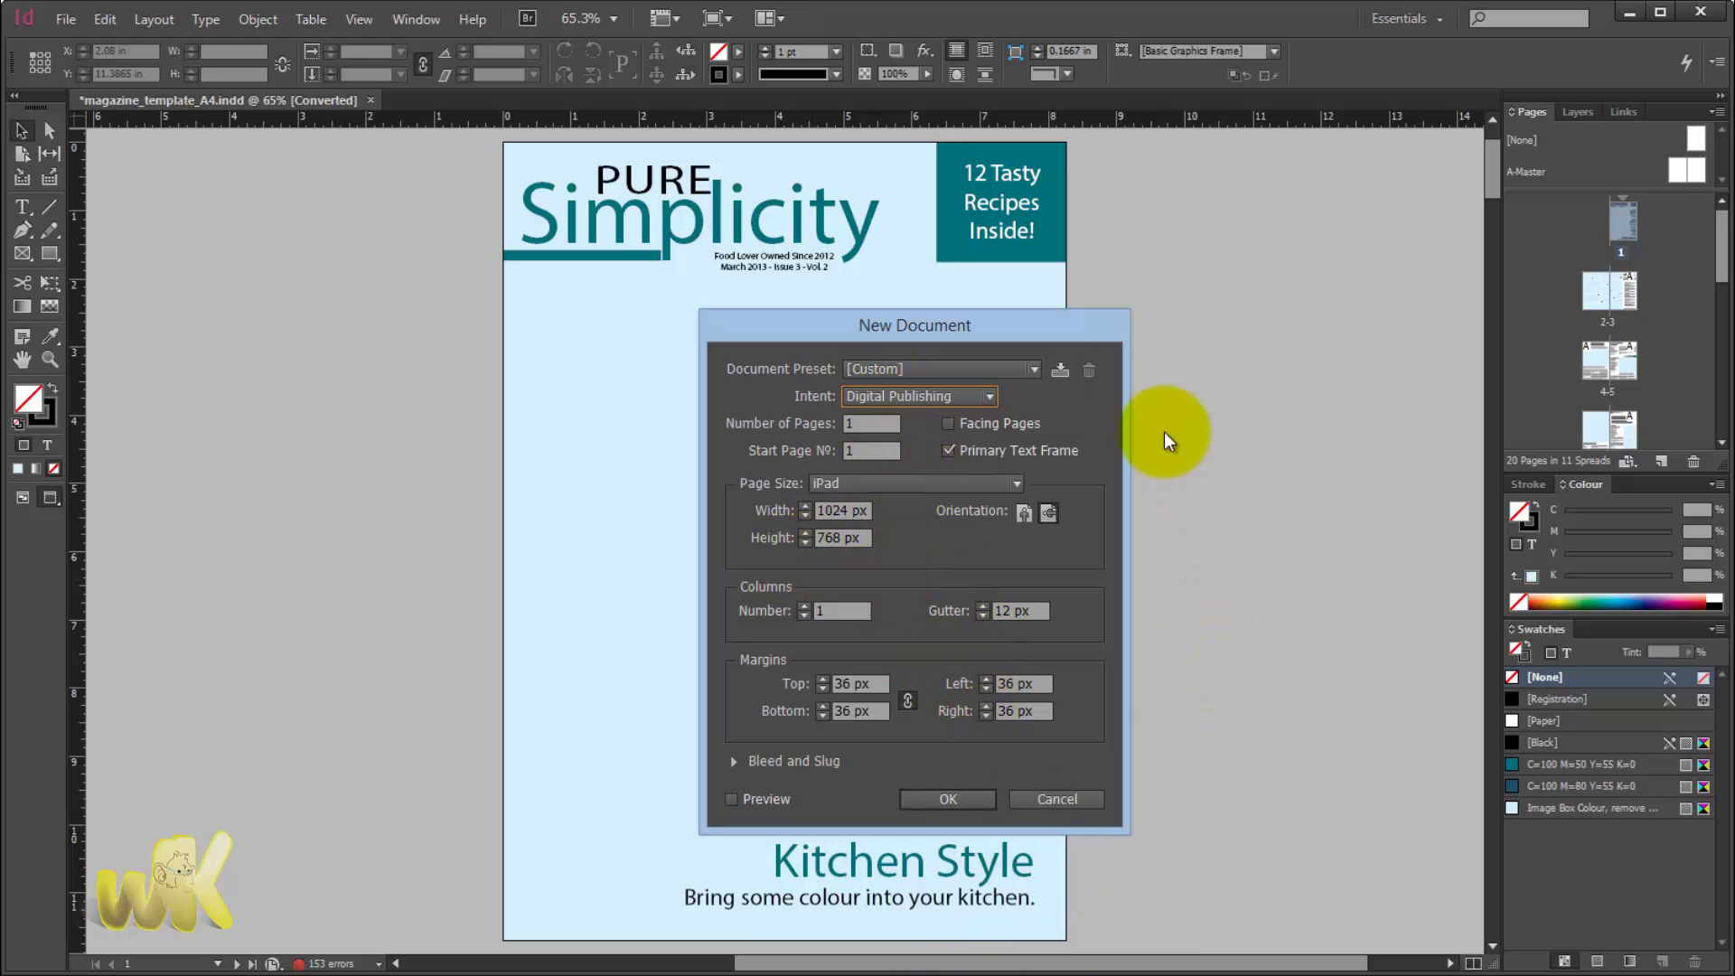
# Set the new document's intent to Print.
pyautogui.moveTo(934, 318)
pyautogui.mouseDown()
pyautogui.moveTo(832, 325)
pyautogui.moveTo(773, 307)
pyautogui.moveTo(927, 315)
pyautogui.mouseUp()
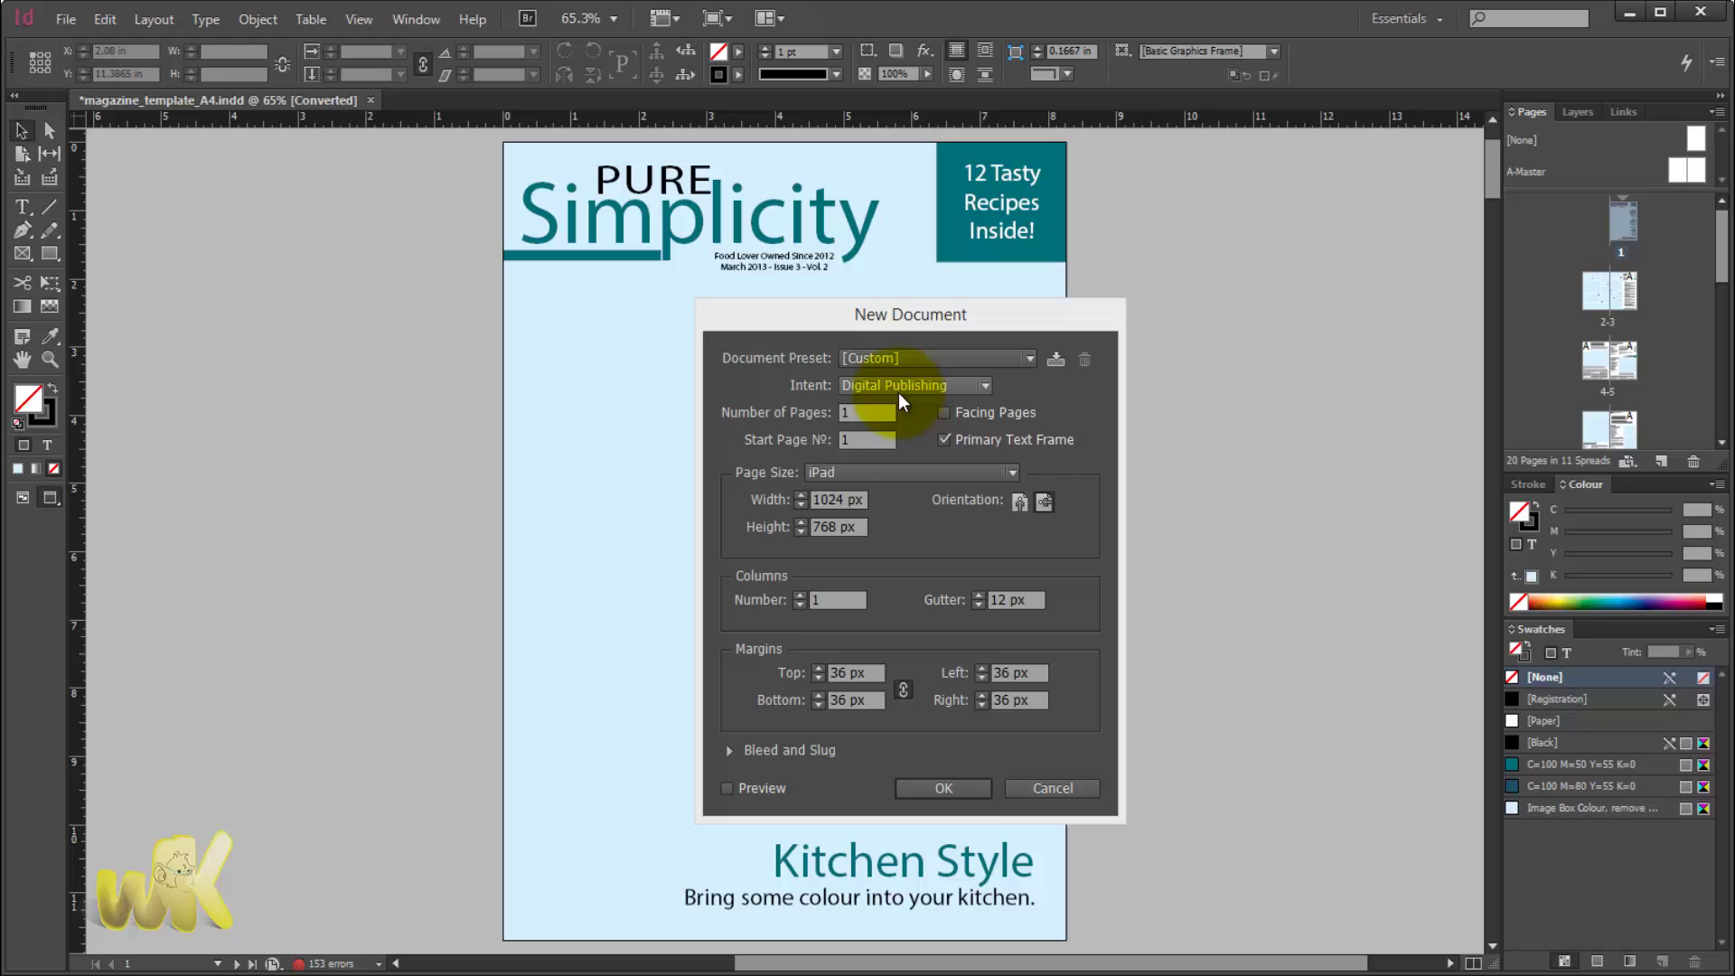
pyautogui.click(902, 384)
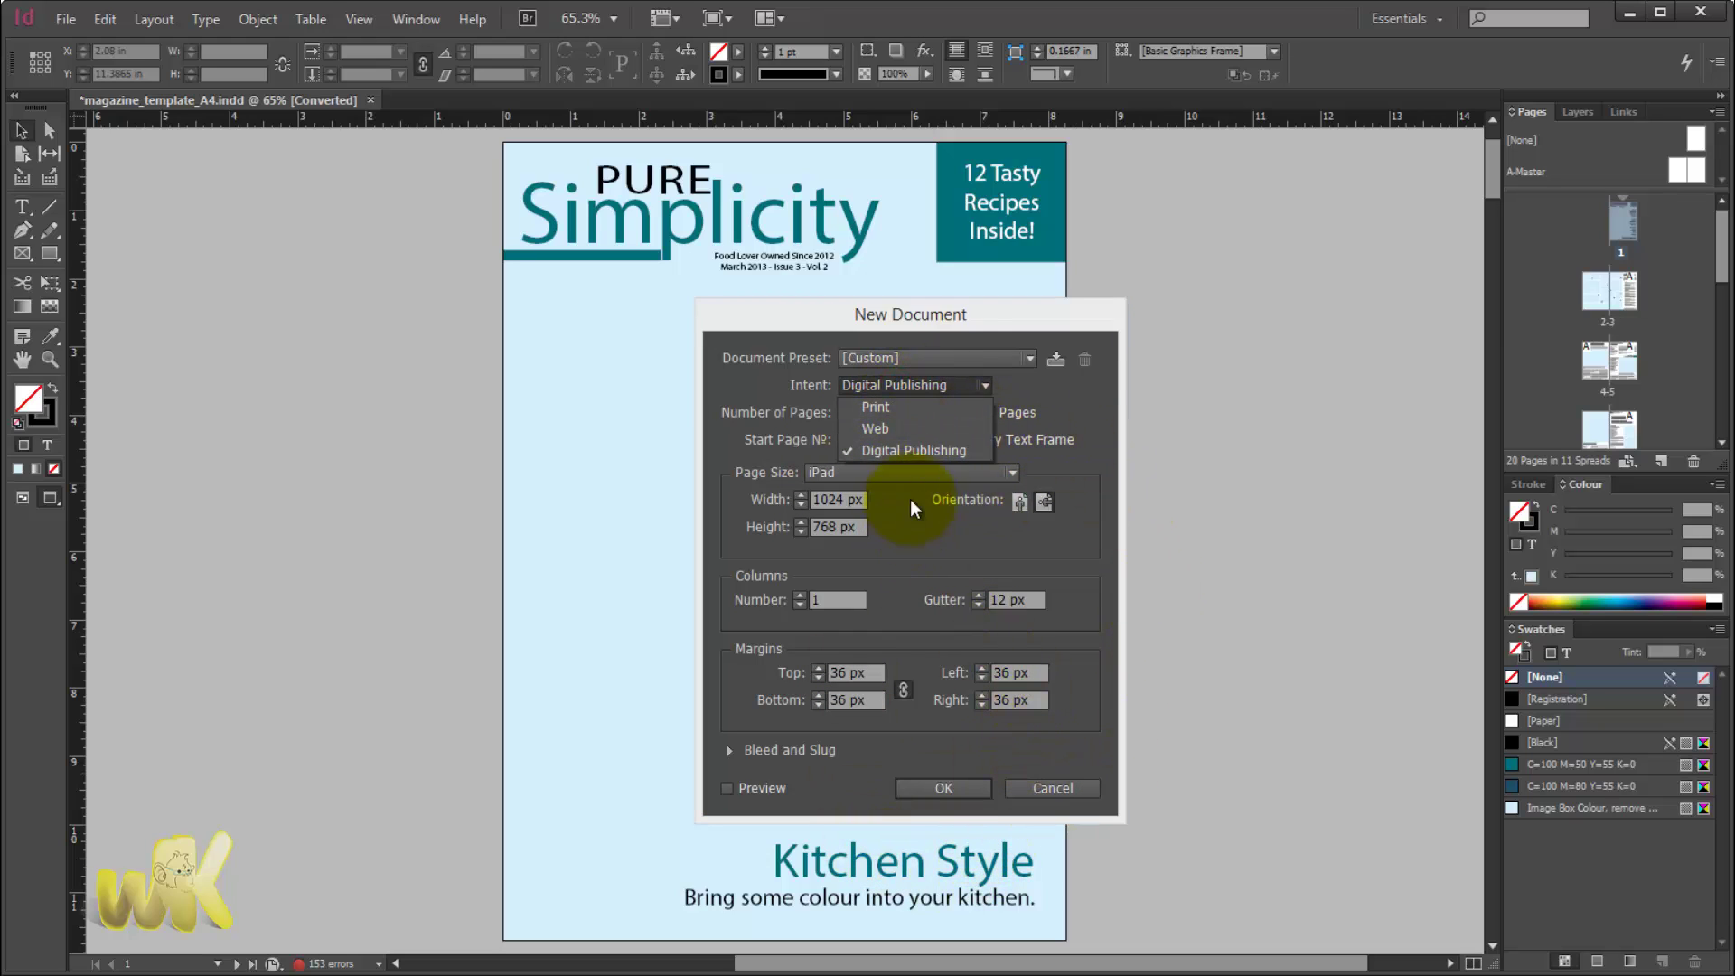
pyautogui.click(883, 409)
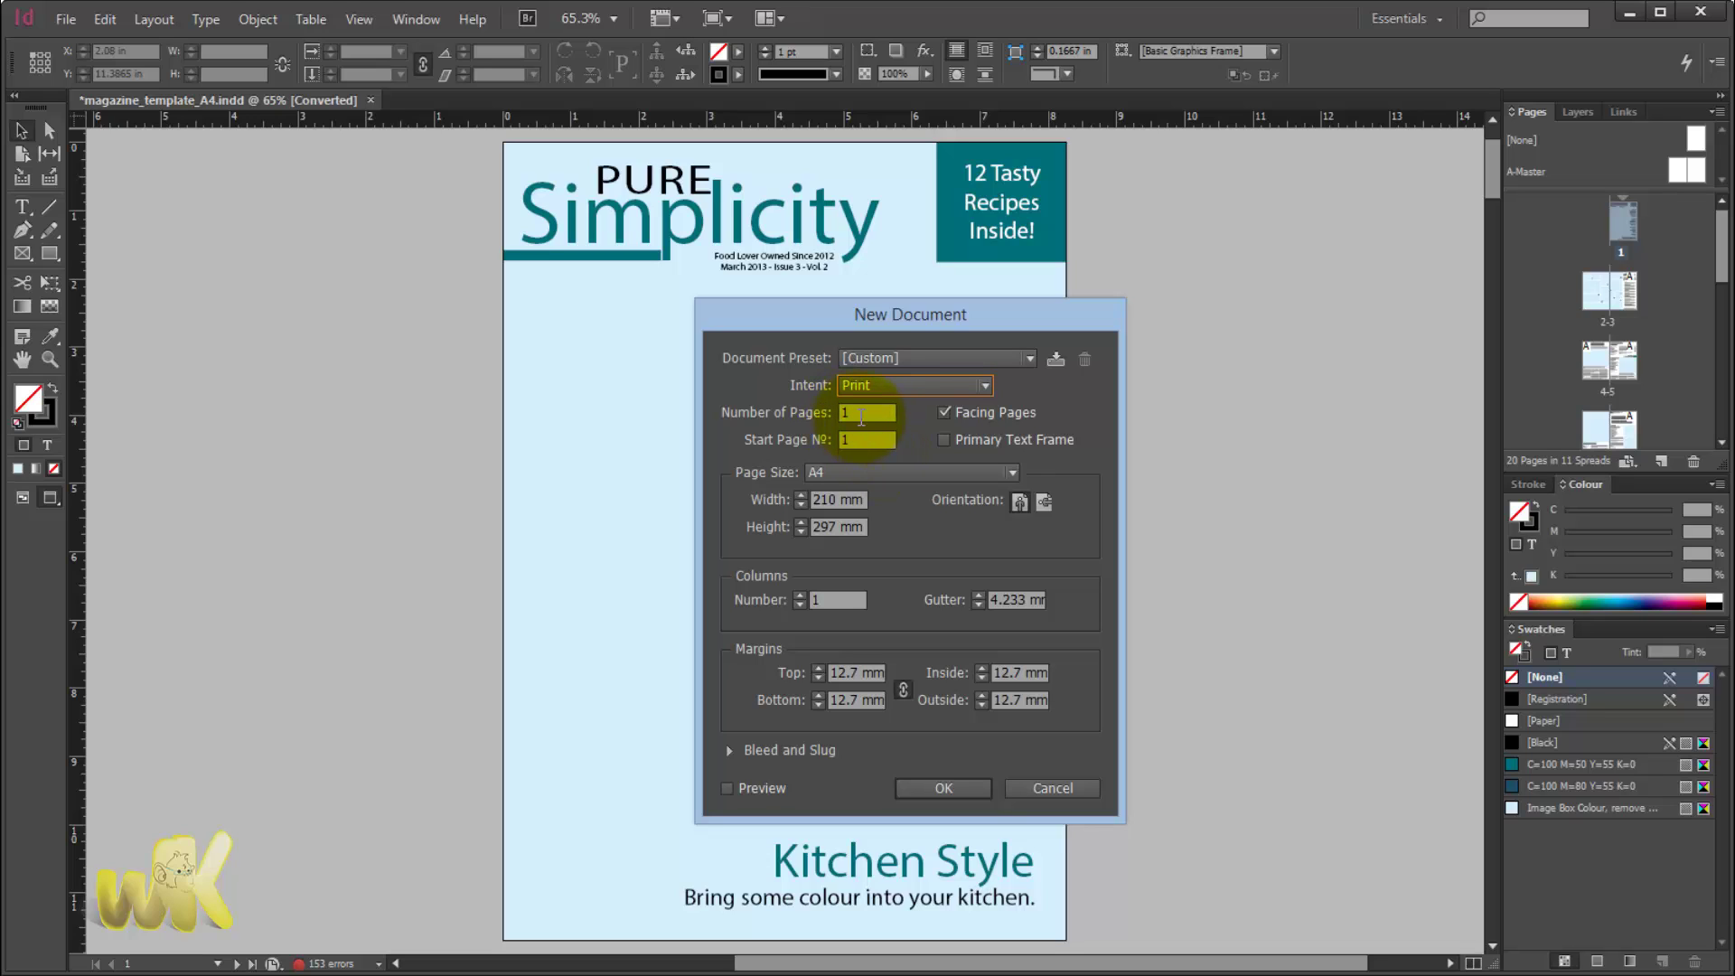
# Set the number of pages to 6.
pyautogui.click(854, 415)
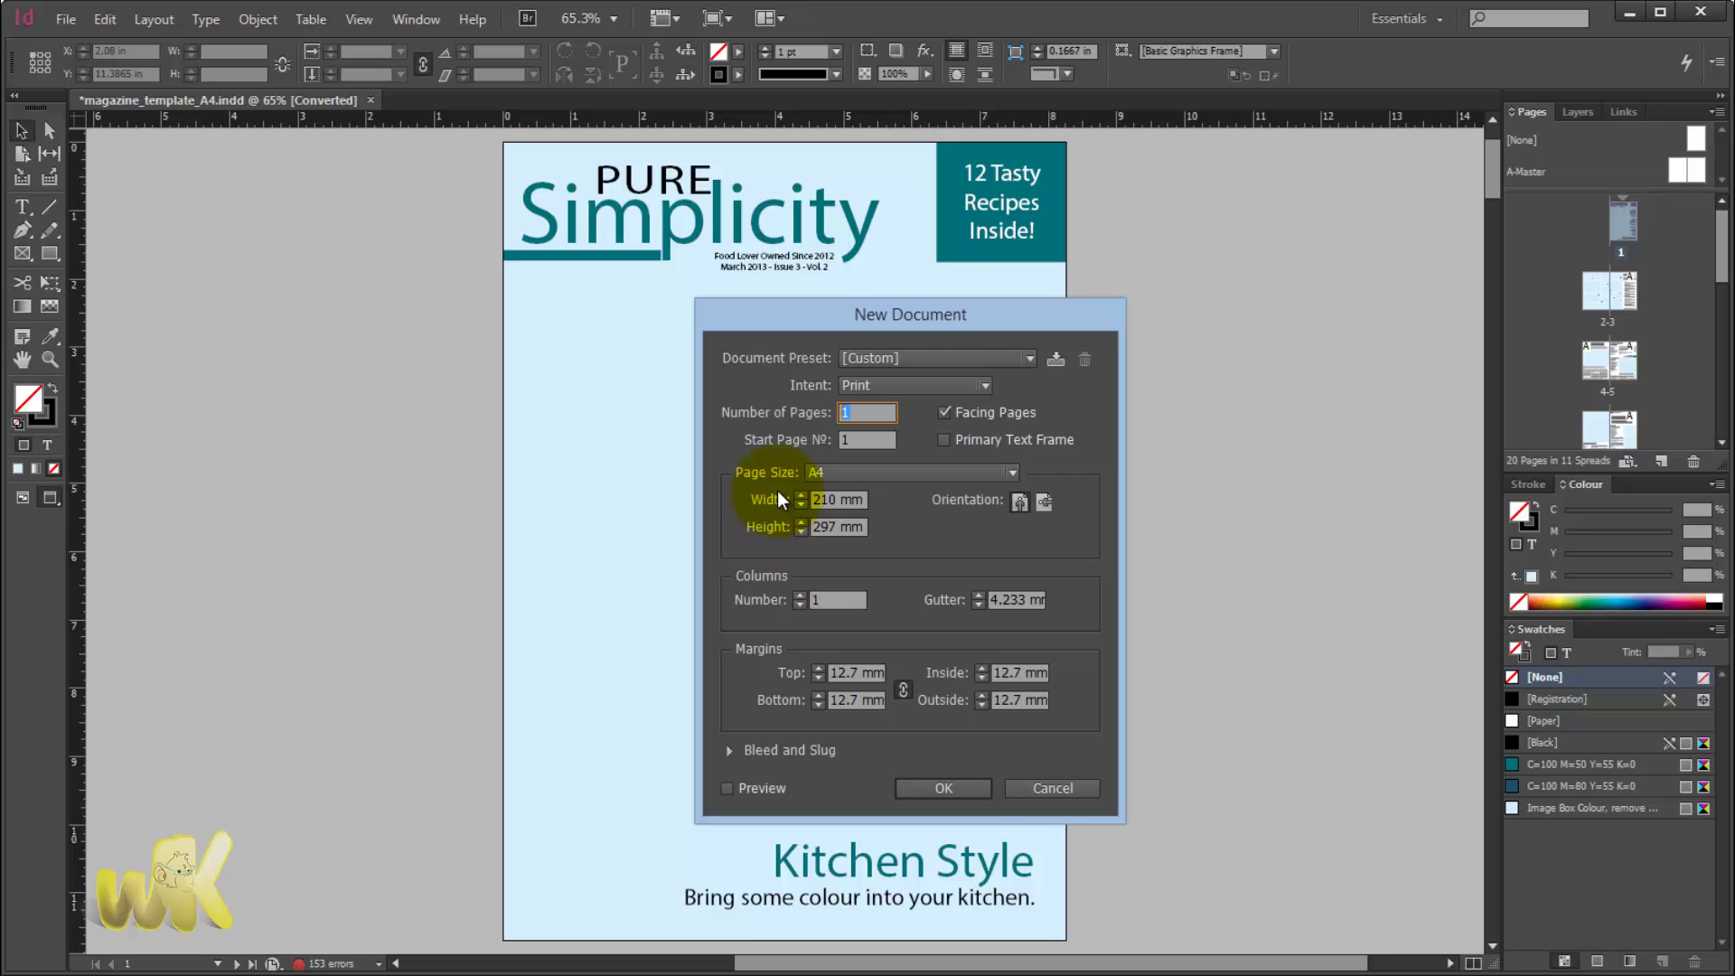
pyautogui.write('7')
pyautogui.click(807, 439)
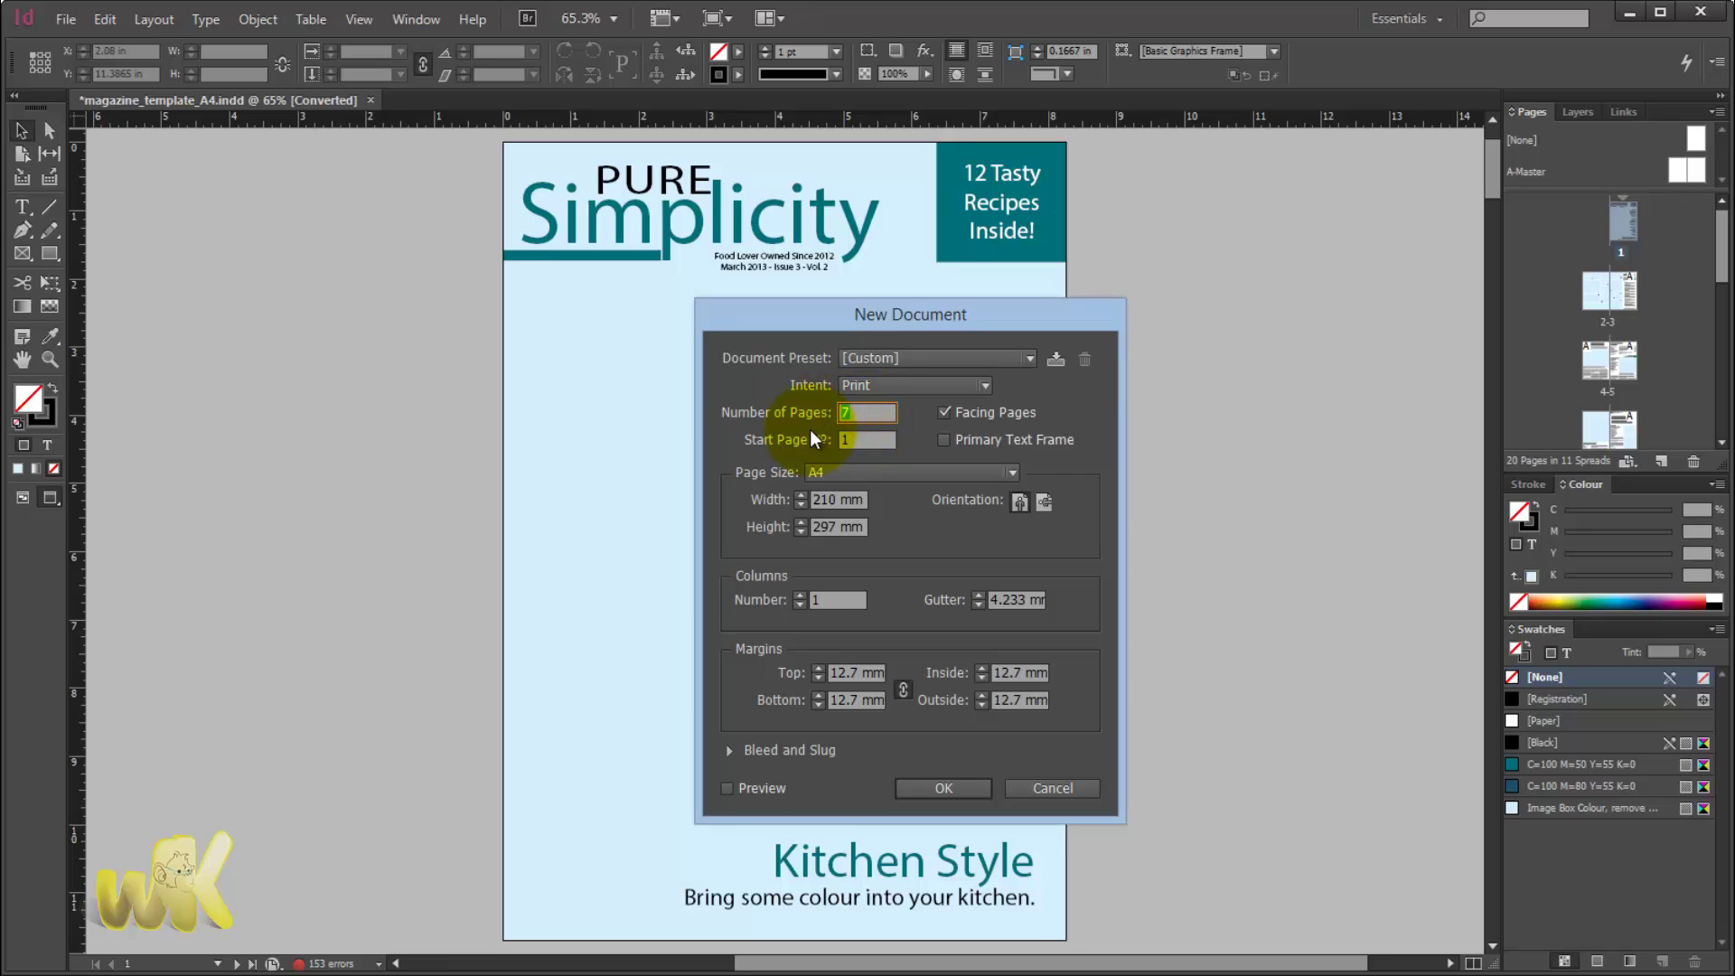
pyautogui.write('6')
pyautogui.press('Tab')
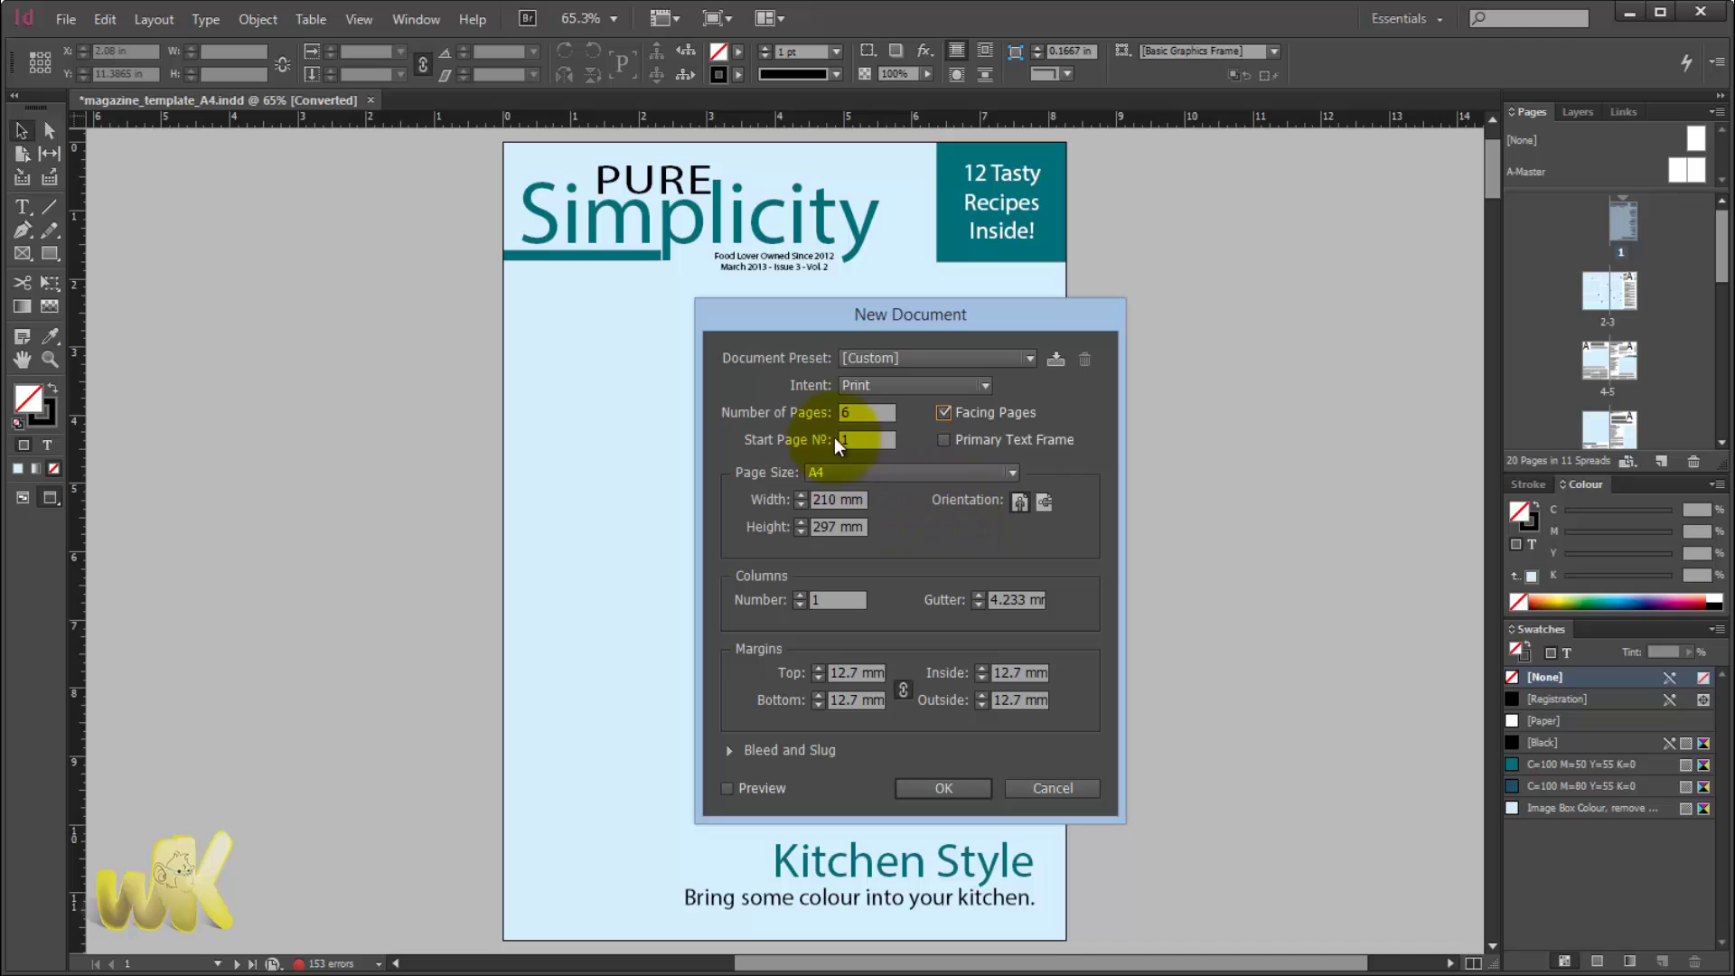
# Set the start page number to 2.
pyautogui.click(856, 440)
pyautogui.doubleClick(859, 440)
pyautogui.write('2')
pyautogui.press('Tab')
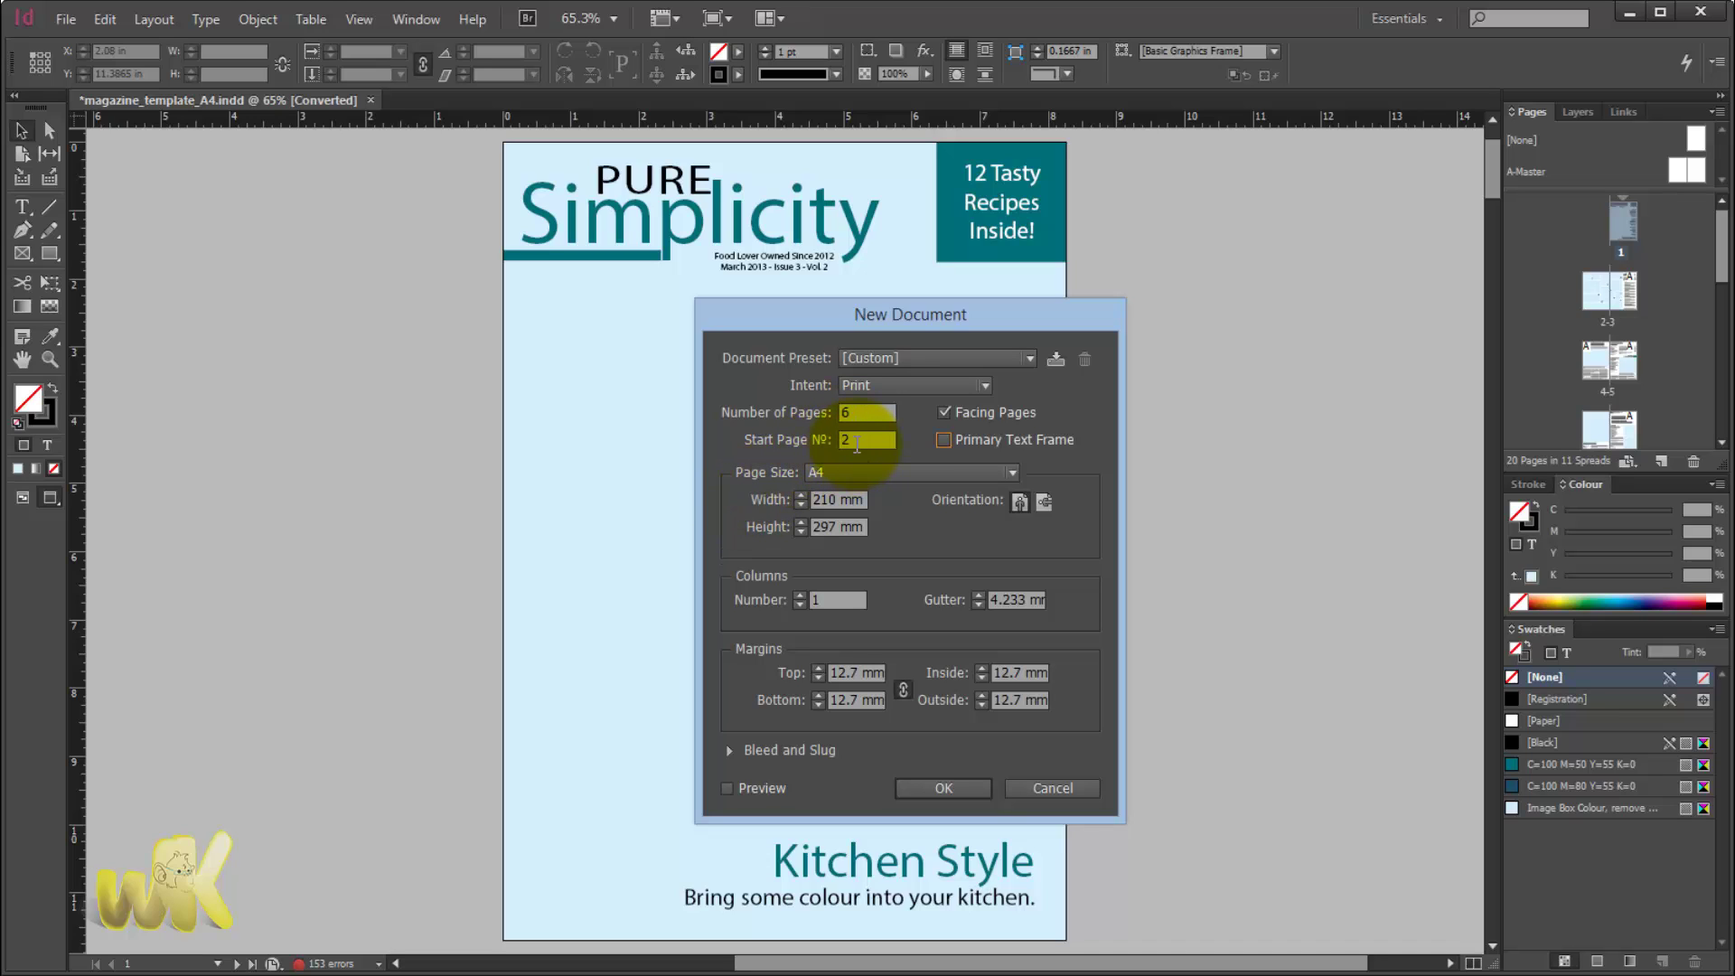
pyautogui.doubleClick(857, 440)
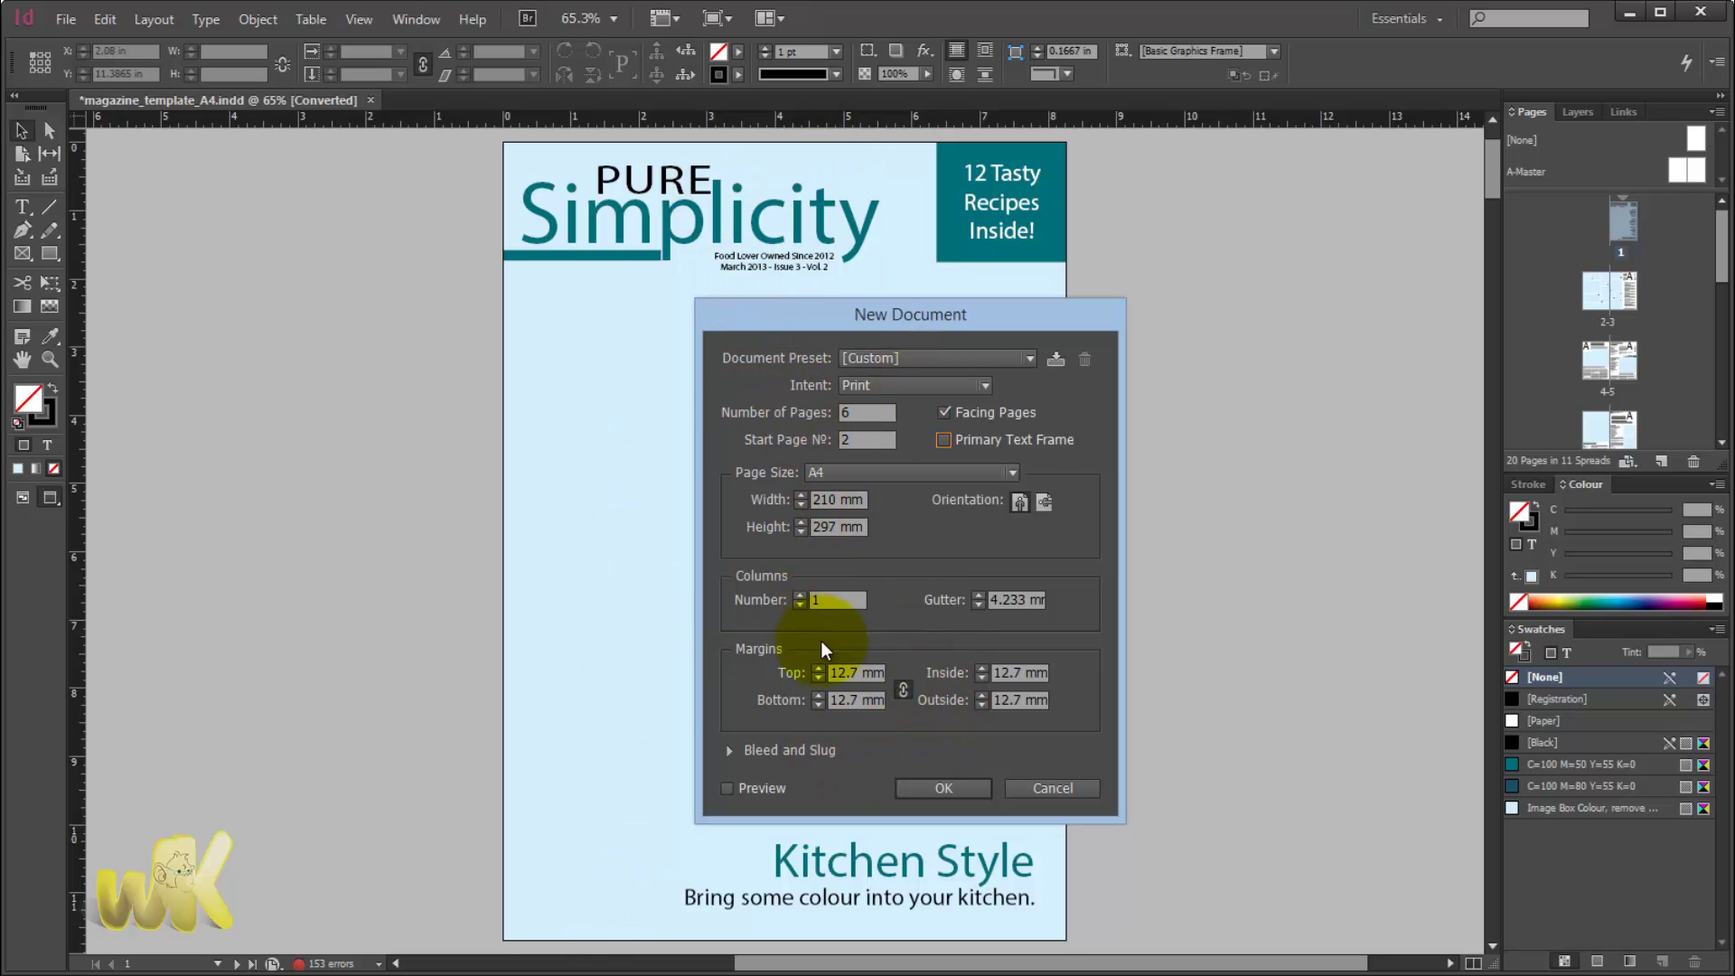
pyautogui.doubleClick(839, 599)
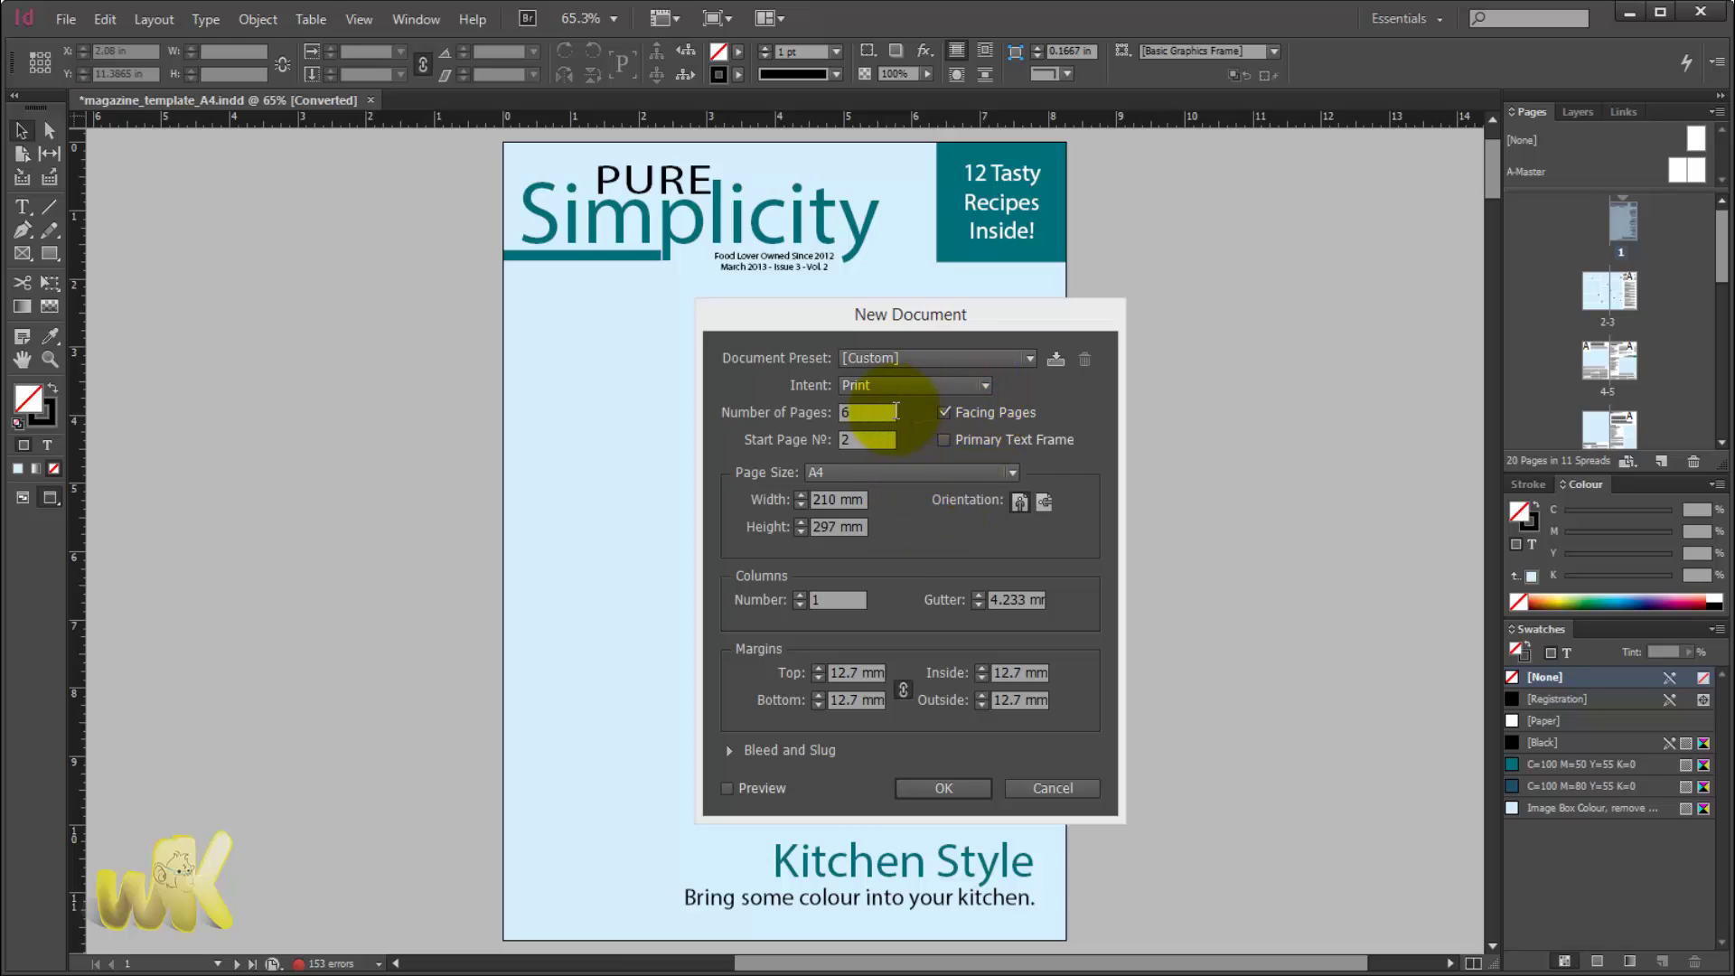
# Set the number of columns to 3 for demonstration and return it to 1.
pyautogui.doubleClick(844, 596)
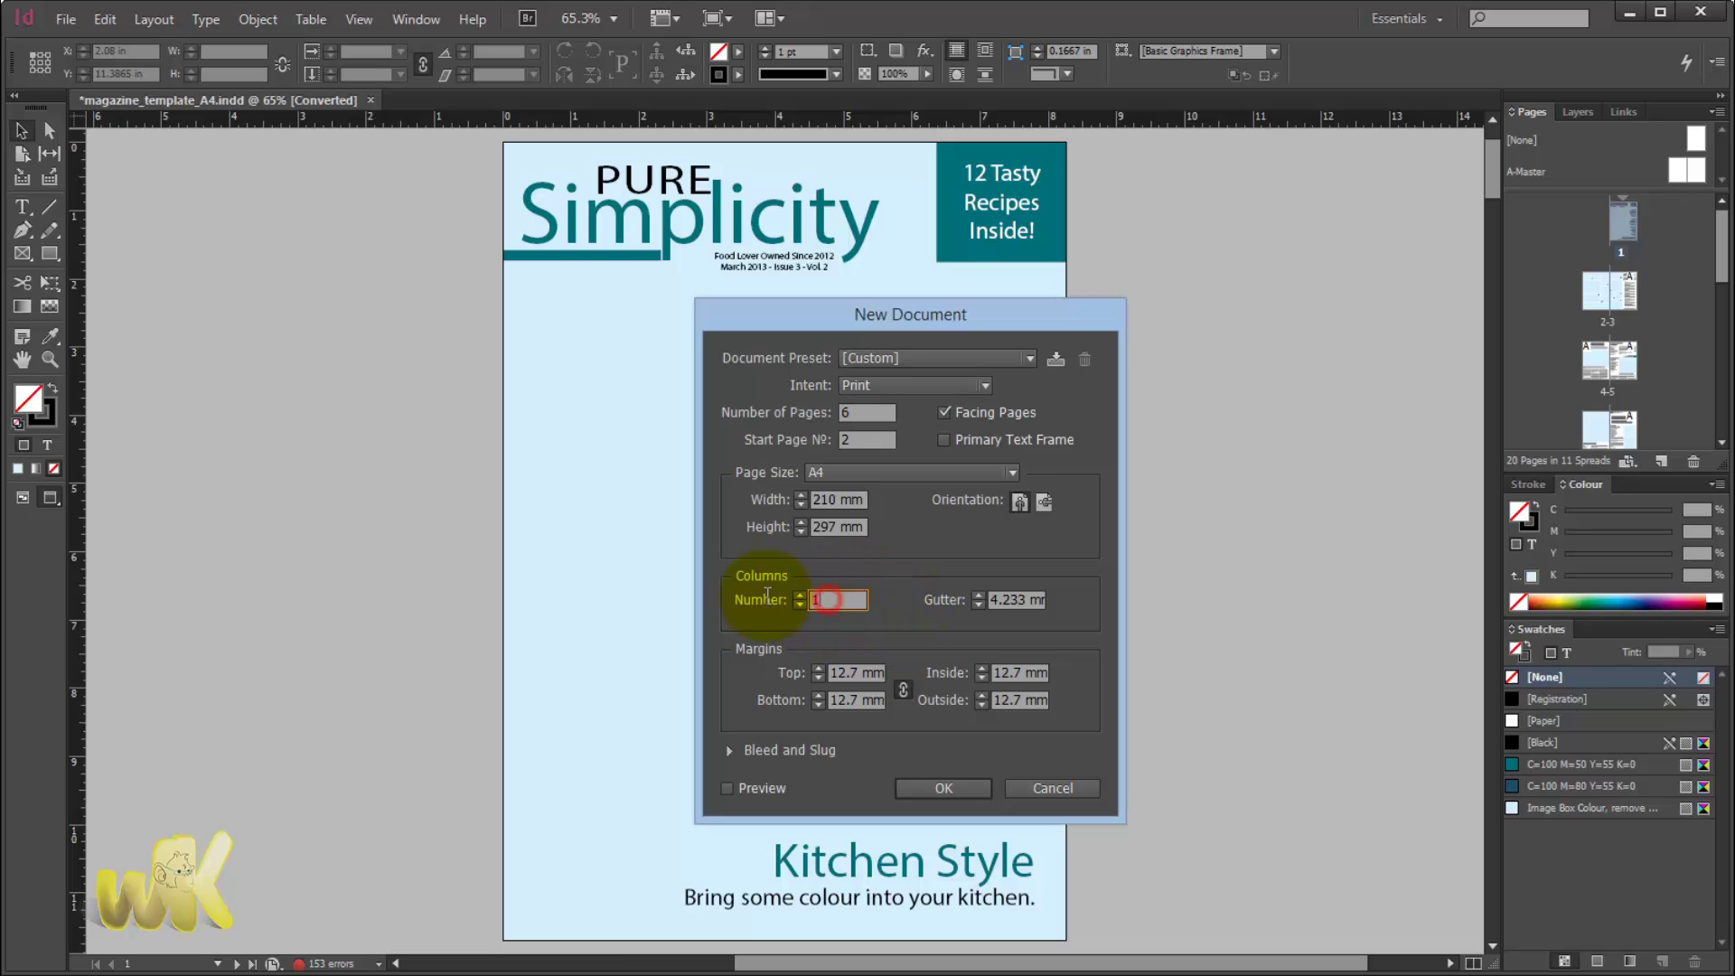
pyautogui.write('3')
pyautogui.press('Tab')
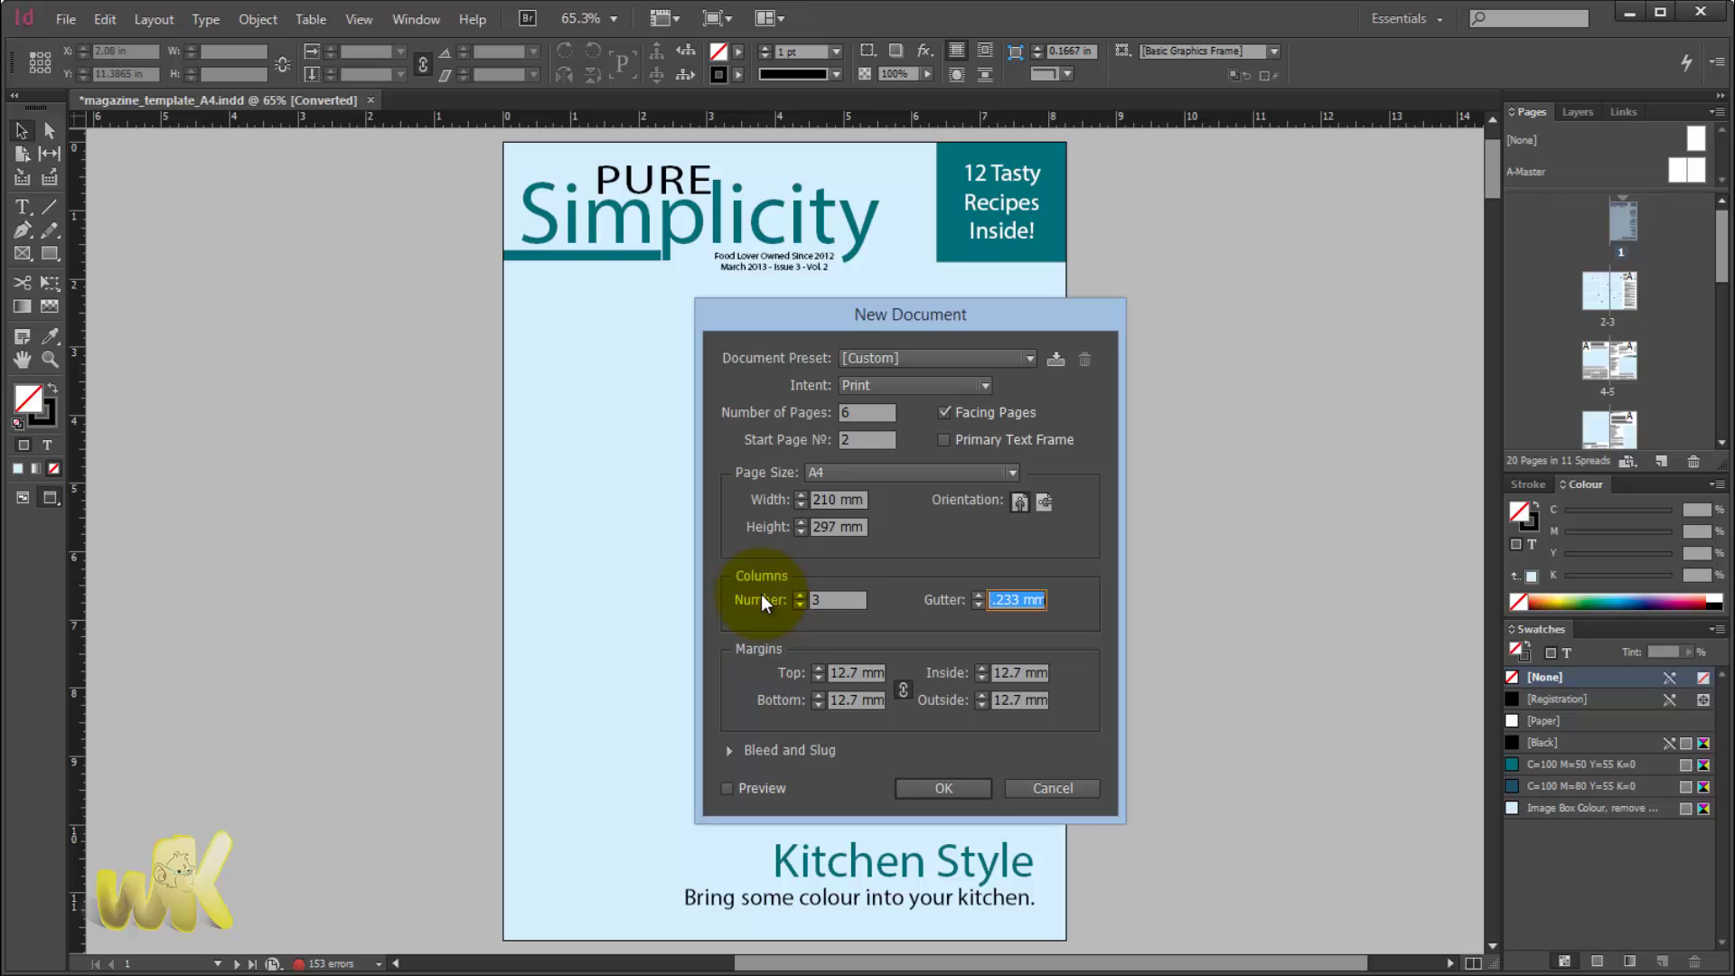
pyautogui.doubleClick(811, 600)
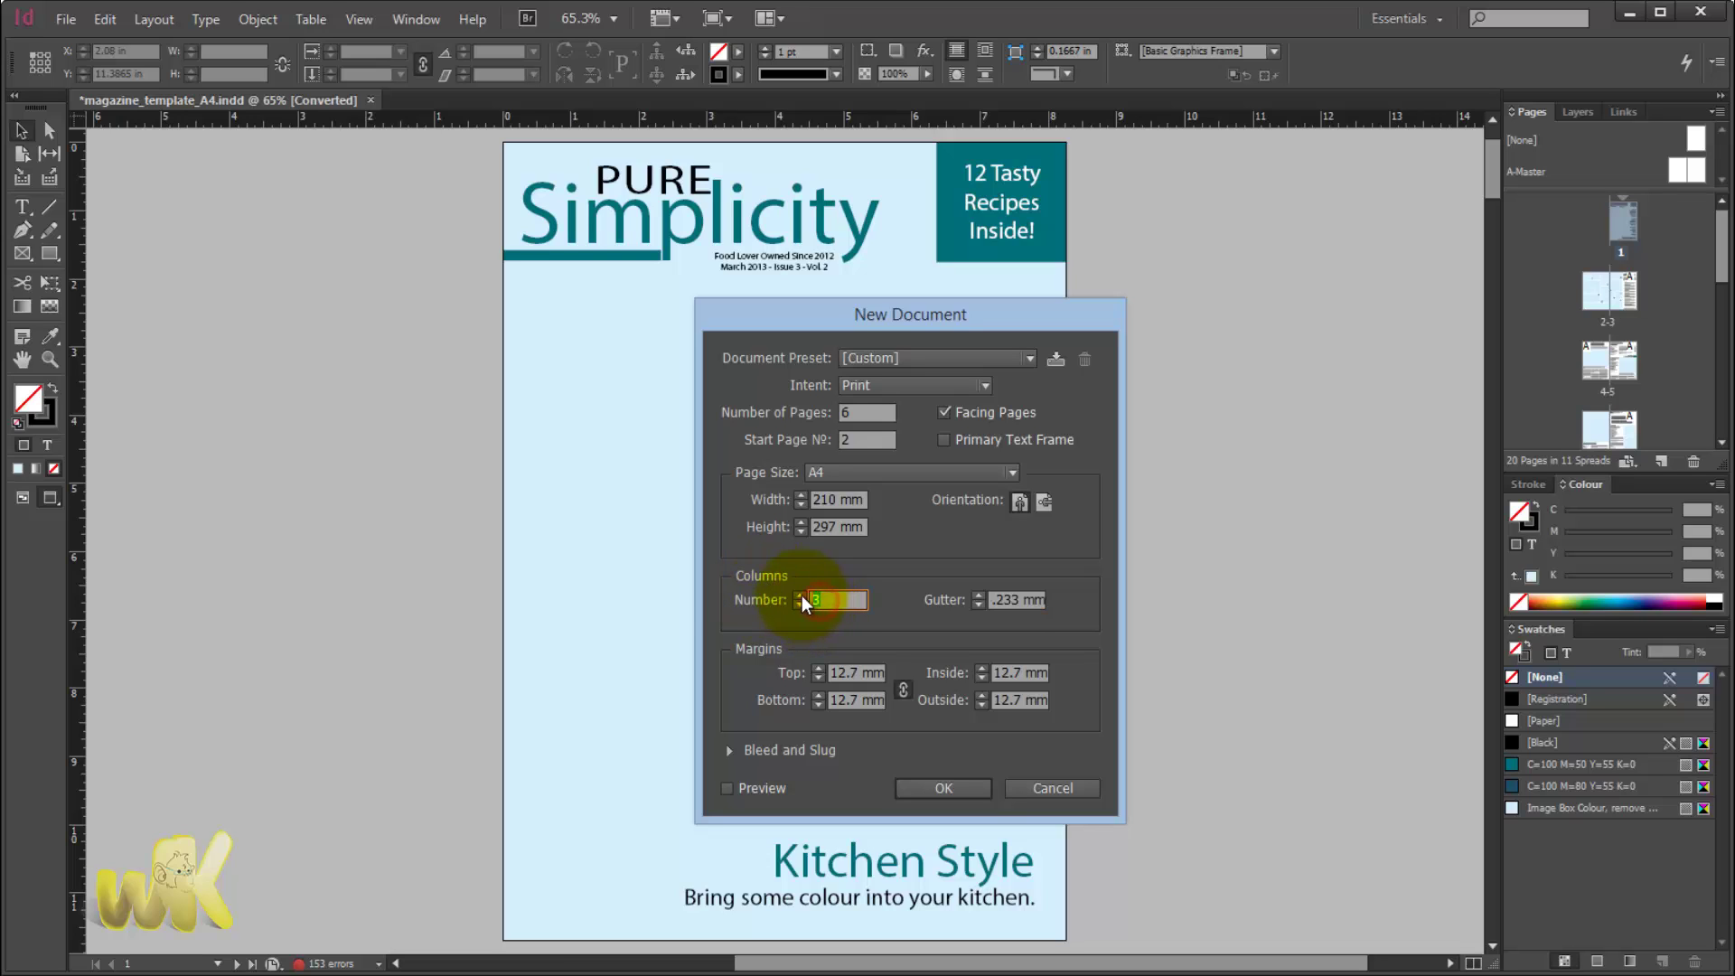
pyautogui.write('1')
pyautogui.press('Tab')
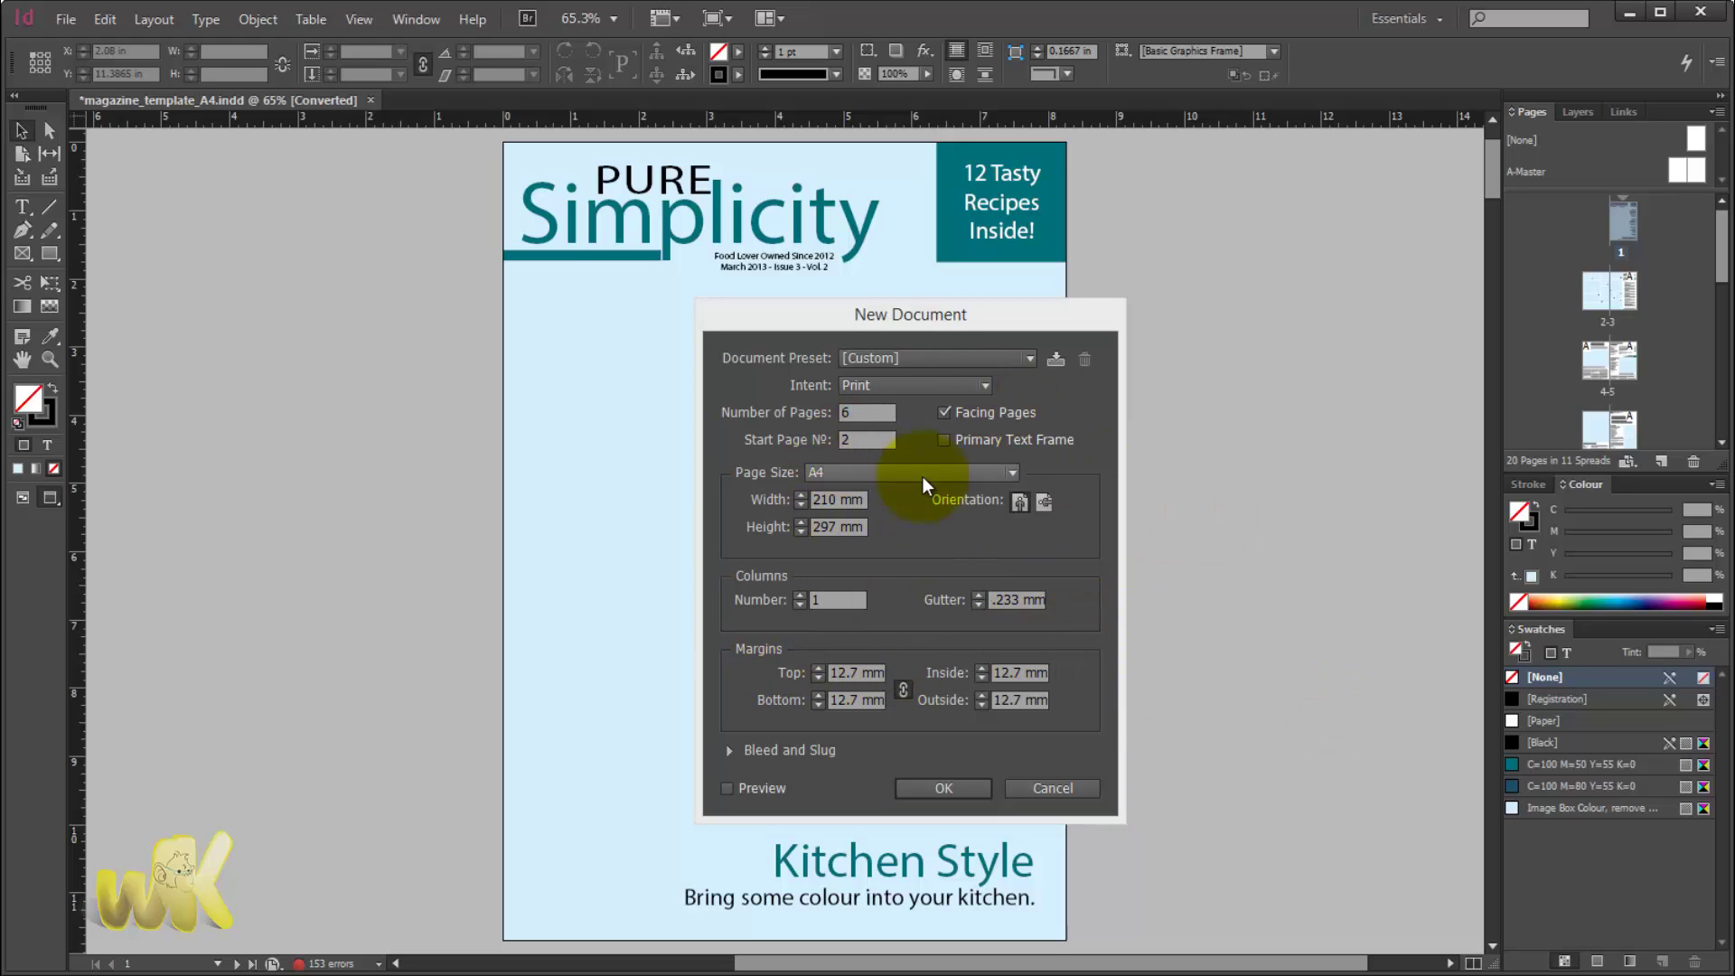
# Set the start page number to 1 and create the document.
pyautogui.click(854, 439)
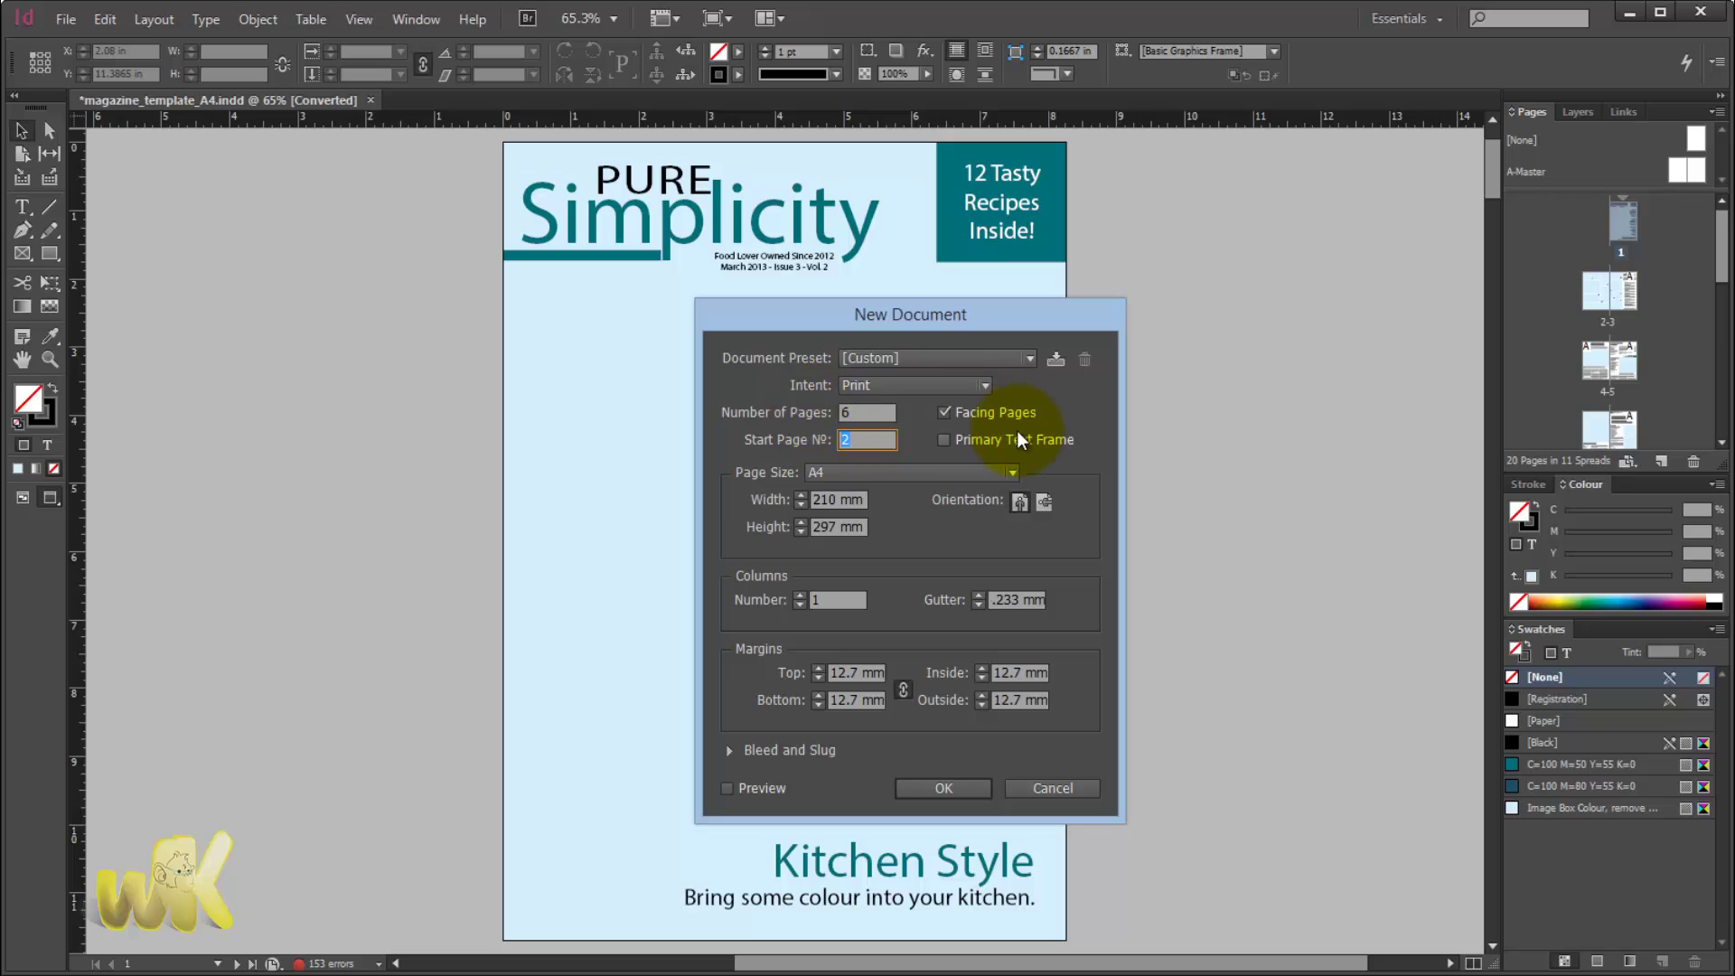
pyautogui.write('1')
pyautogui.click(936, 784)
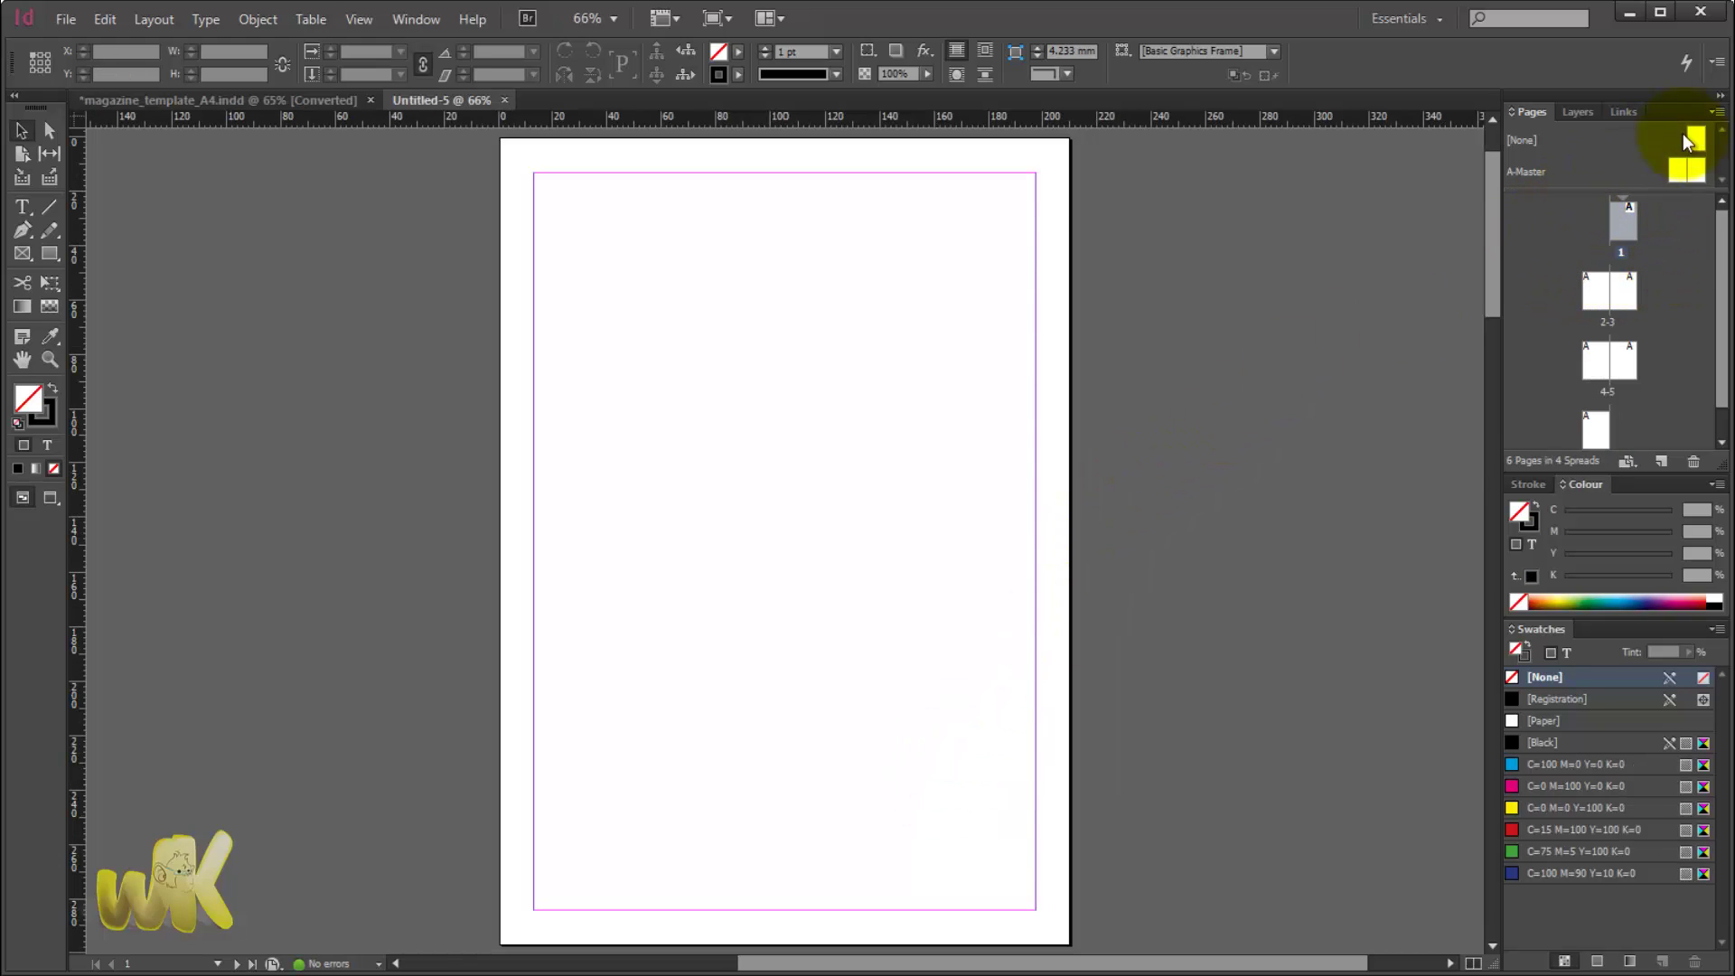
# Review the document's page spreads in an enlarged page overview, restore the panels, and close the untitled document.
pyautogui.click(1719, 97)
pyautogui.click(1708, 130)
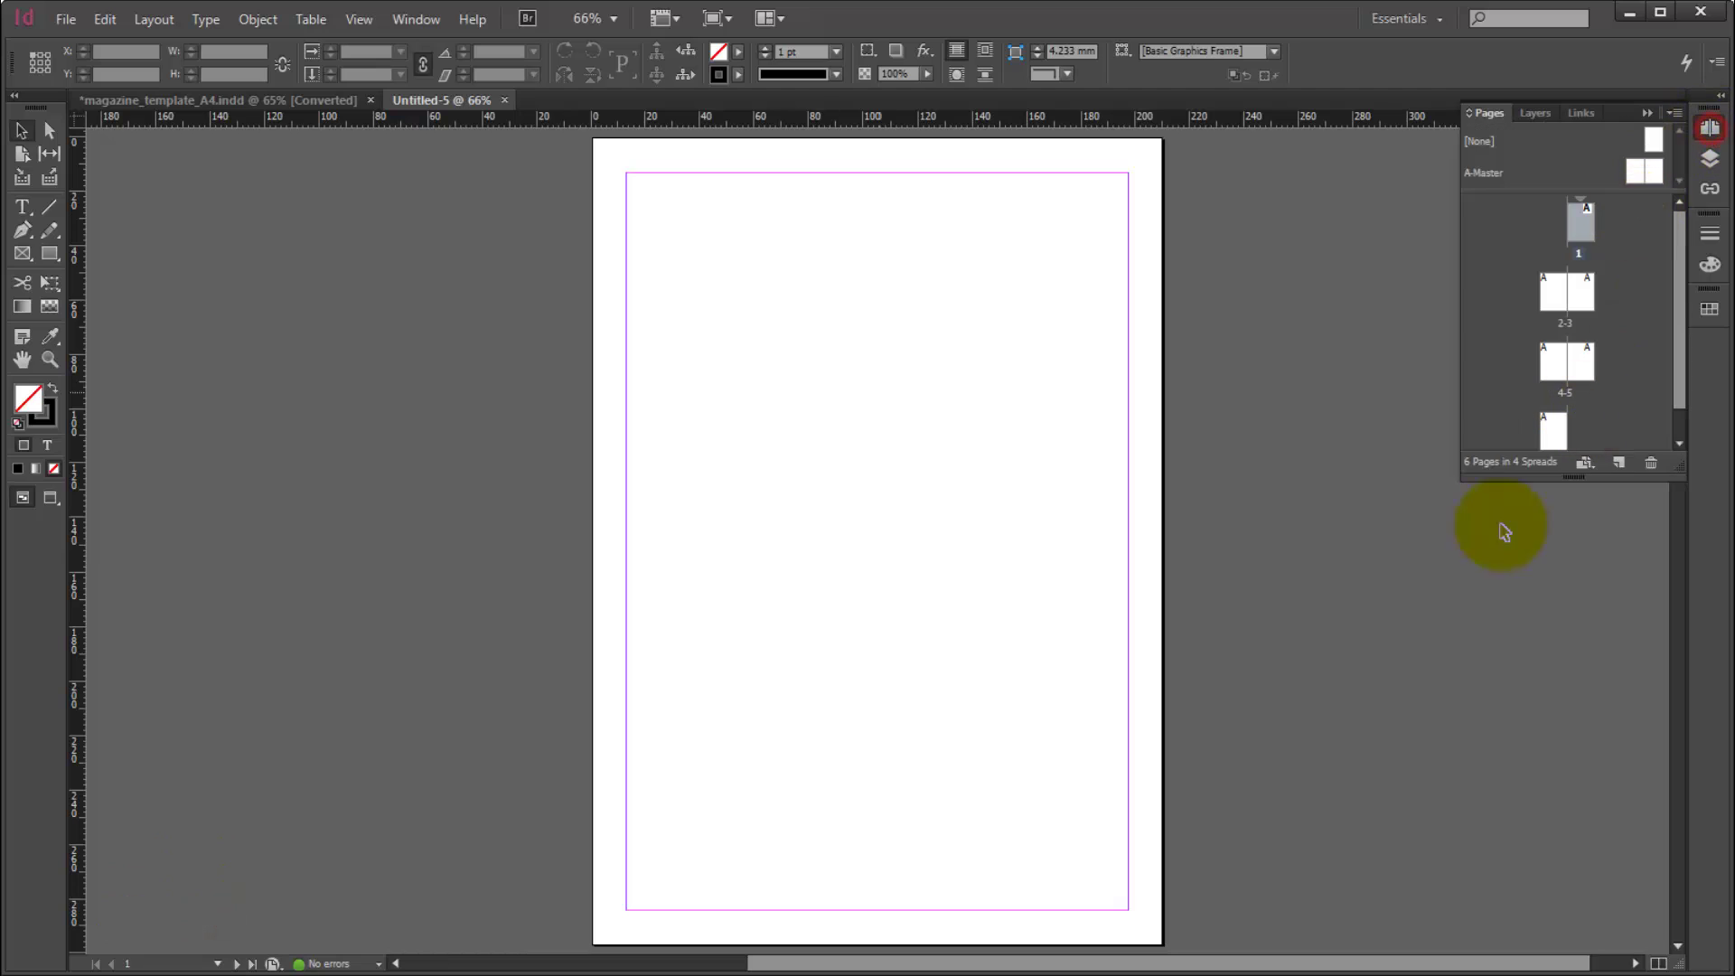
pyautogui.moveTo(1458, 473)
pyautogui.mouseDown()
pyautogui.moveTo(1425, 612)
pyautogui.moveTo(1460, 507)
pyautogui.mouseUp()
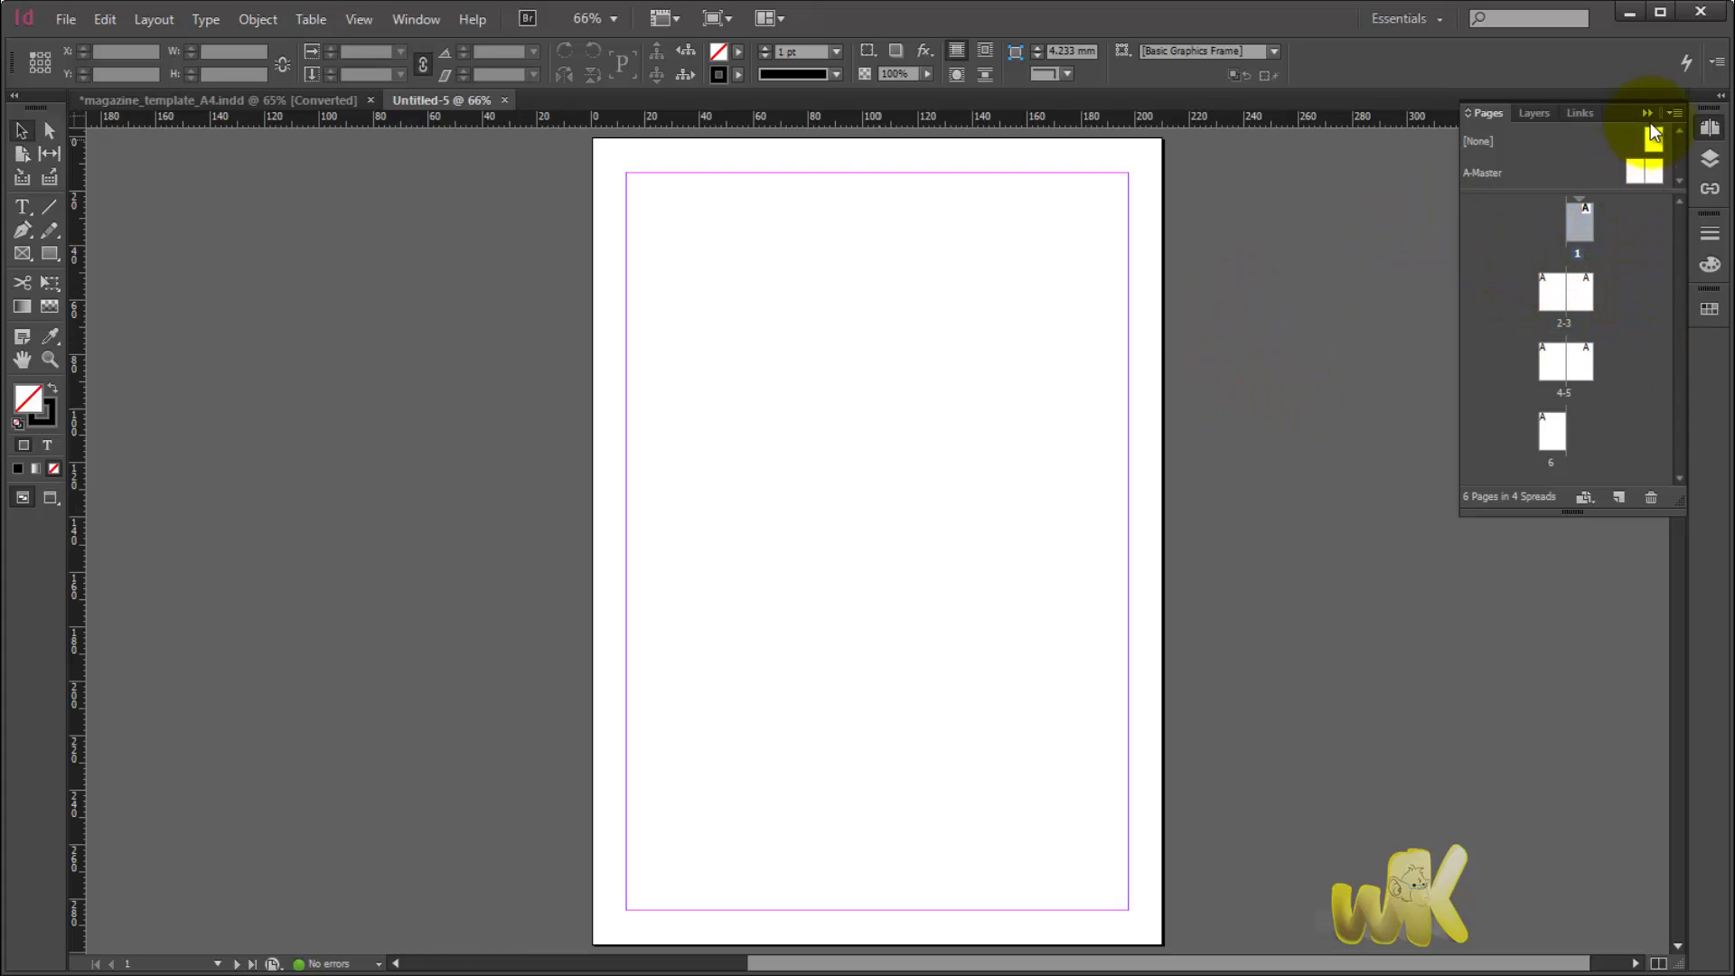
pyautogui.click(1722, 107)
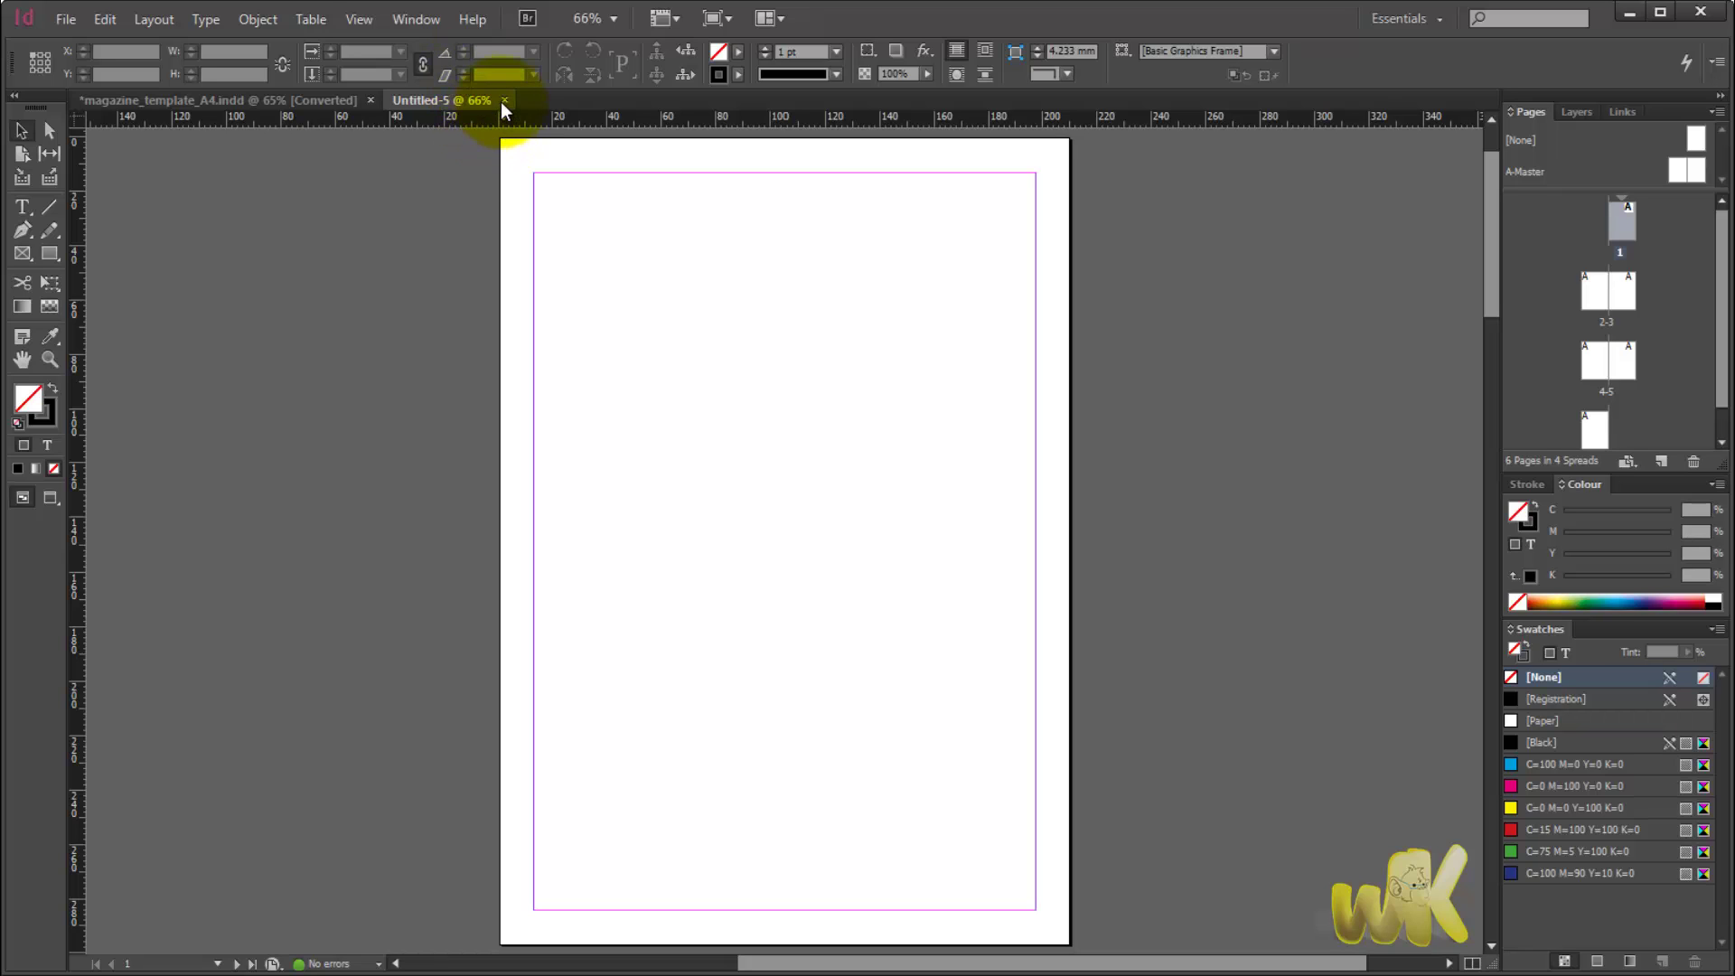
pyautogui.click(504, 101)
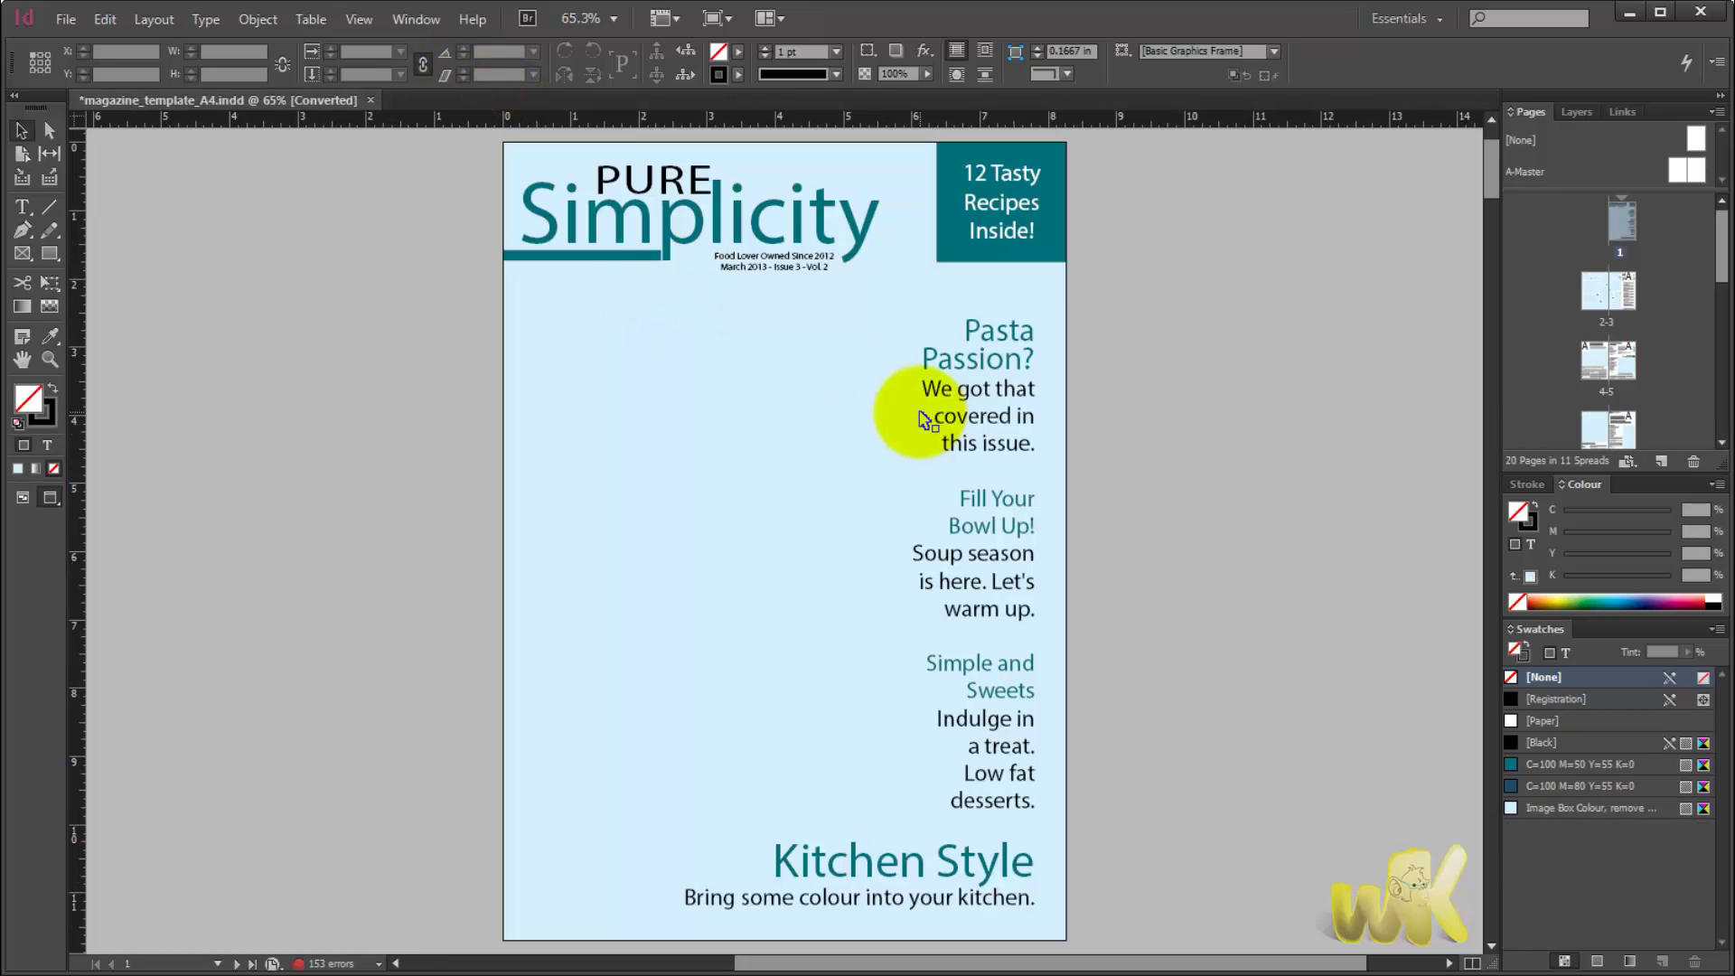
# Start a new document and set its number of pages to 6.
pyautogui.hotkey('ctrl', 'n')
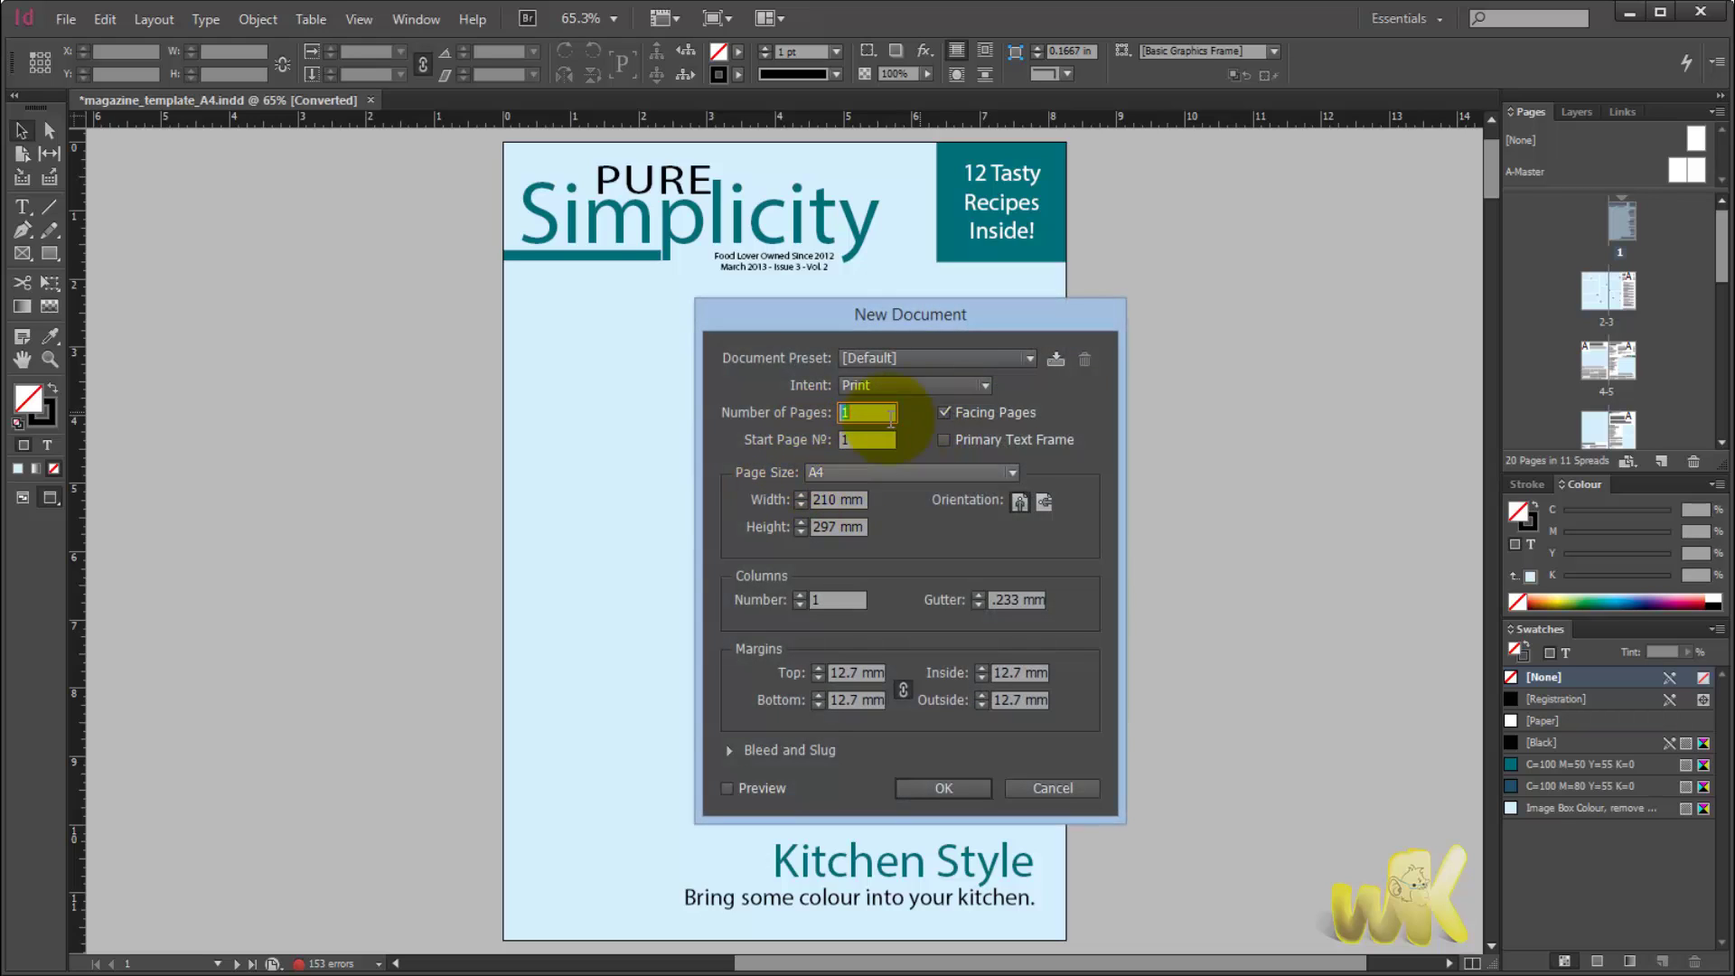
pyautogui.write('6')
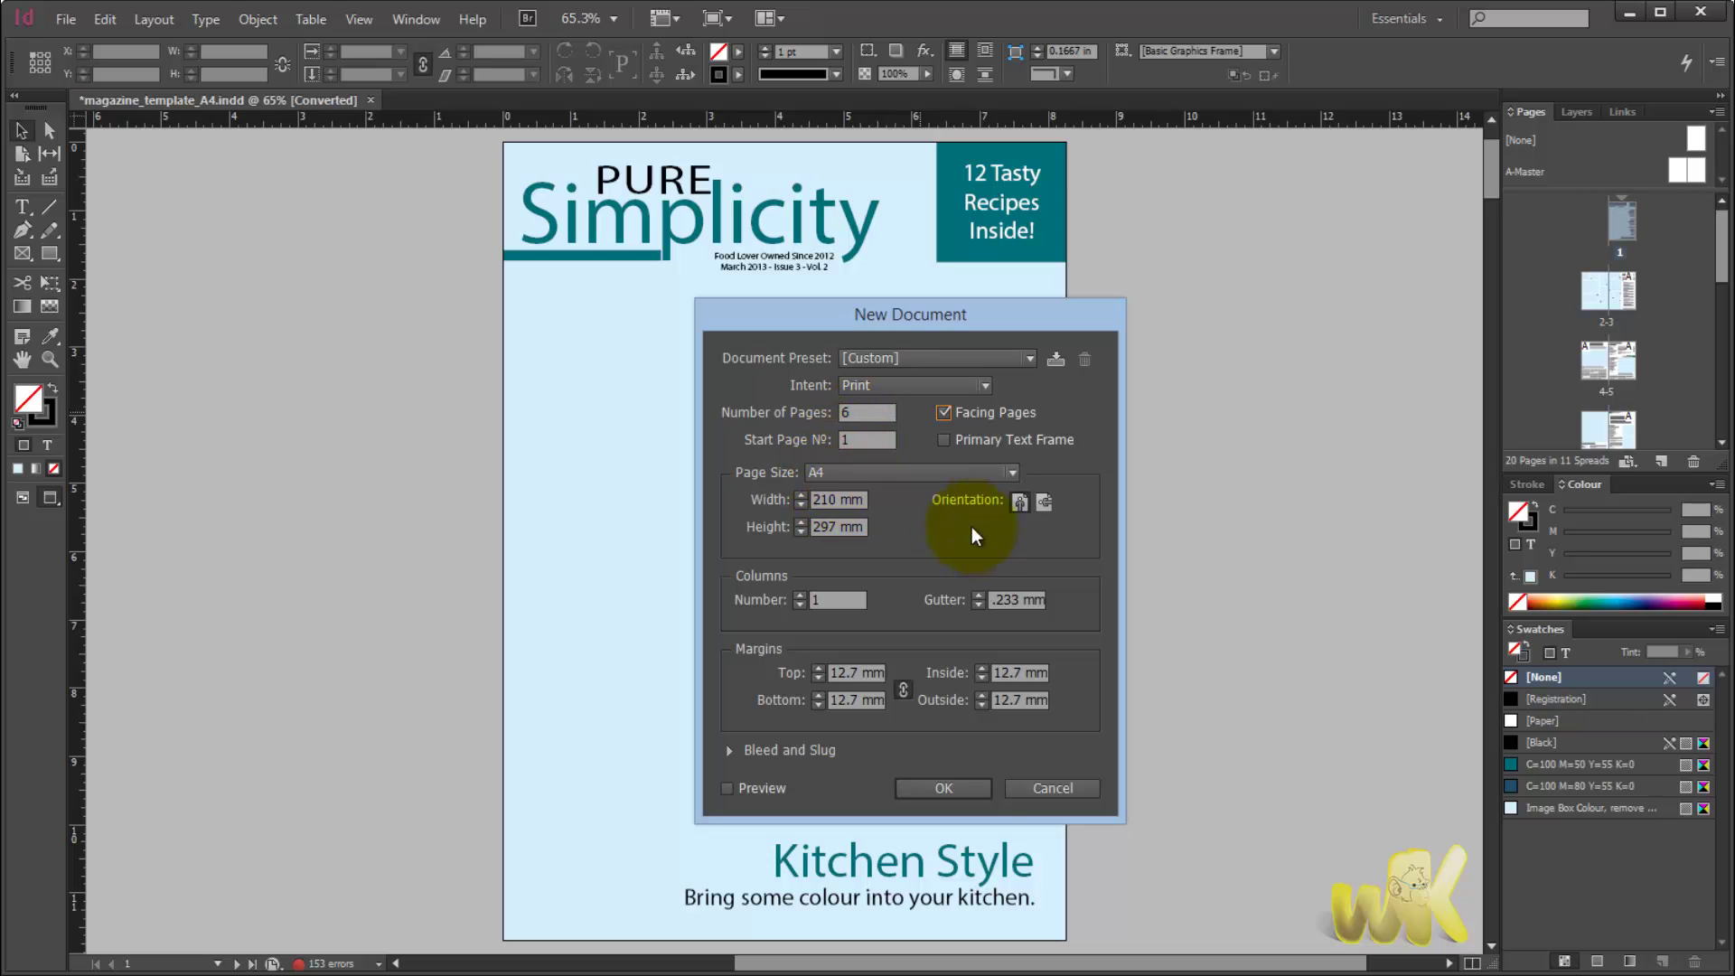
# Look at the custom page size settings and dismiss them without defining a size.
pyautogui.click(870, 472)
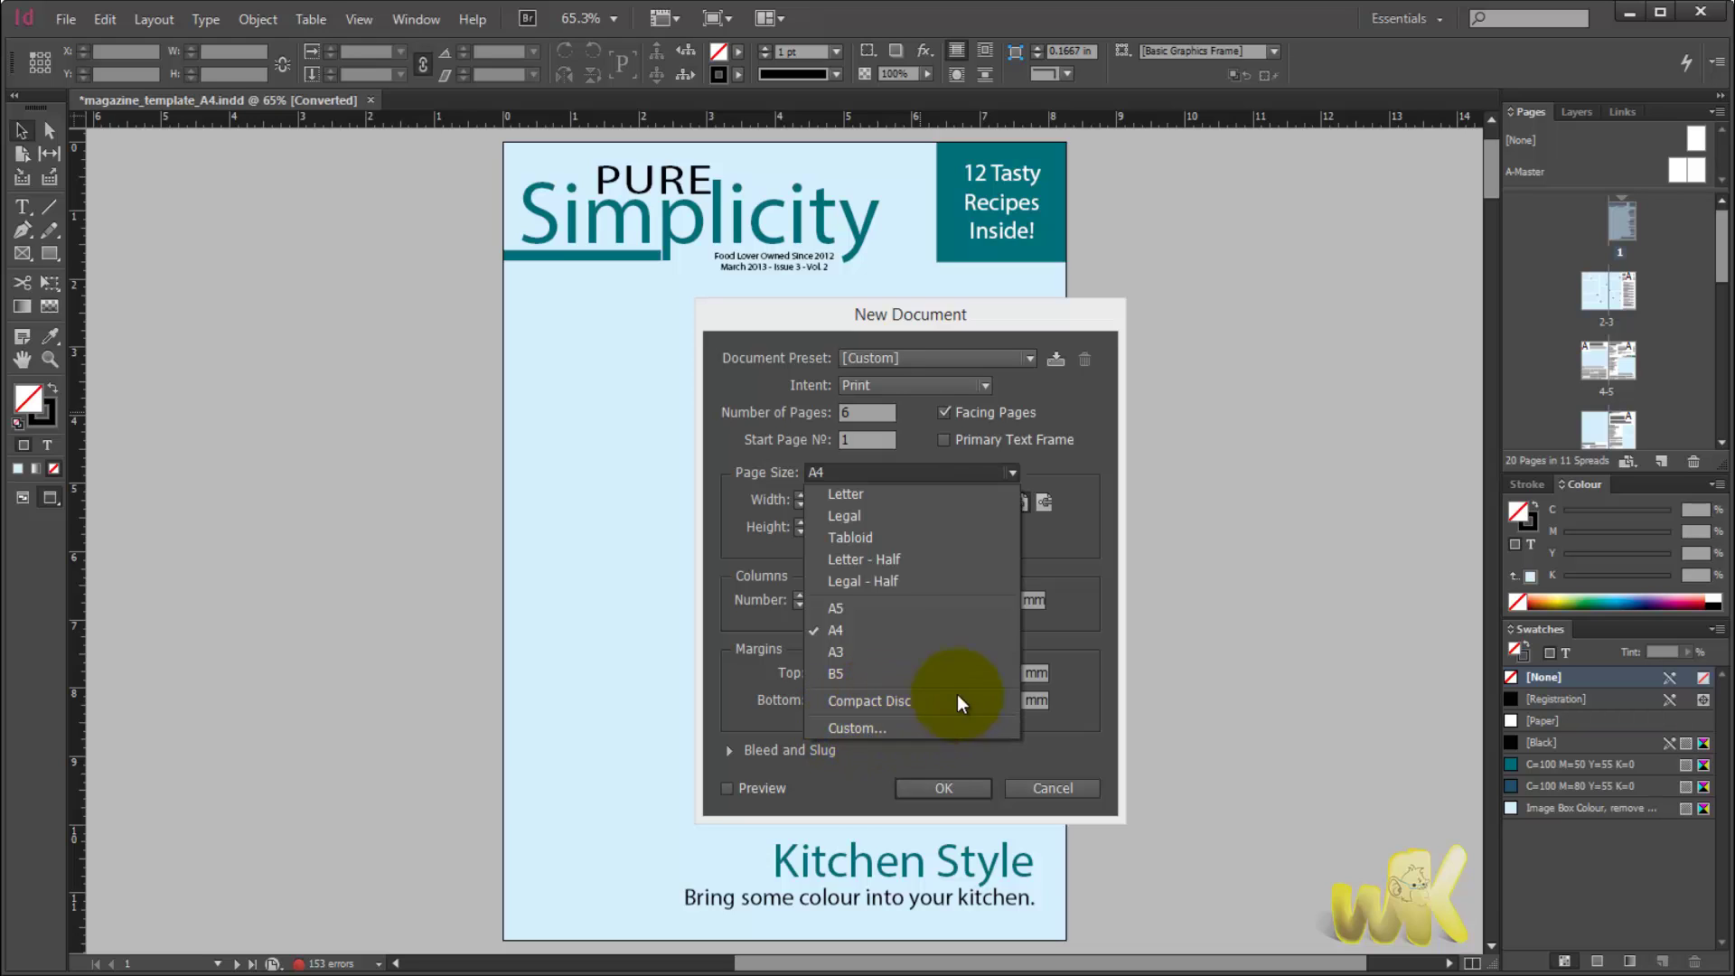
pyautogui.click(875, 730)
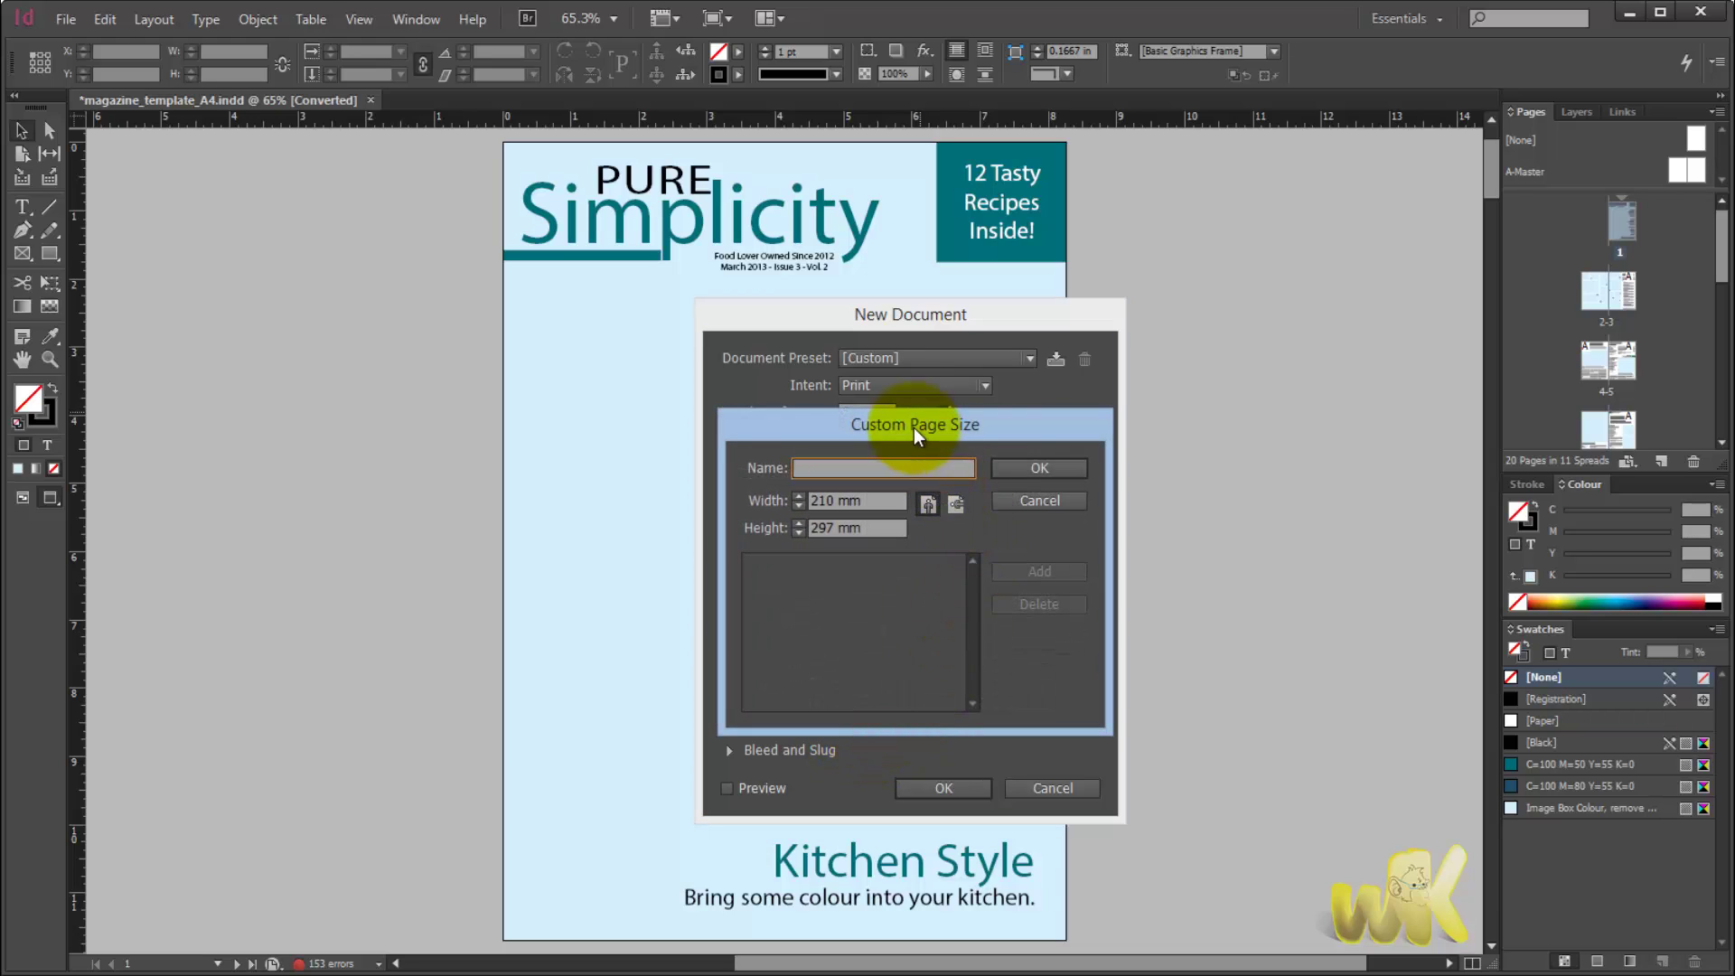
pyautogui.moveTo(914, 426); pyautogui.dragTo(1078, 382)
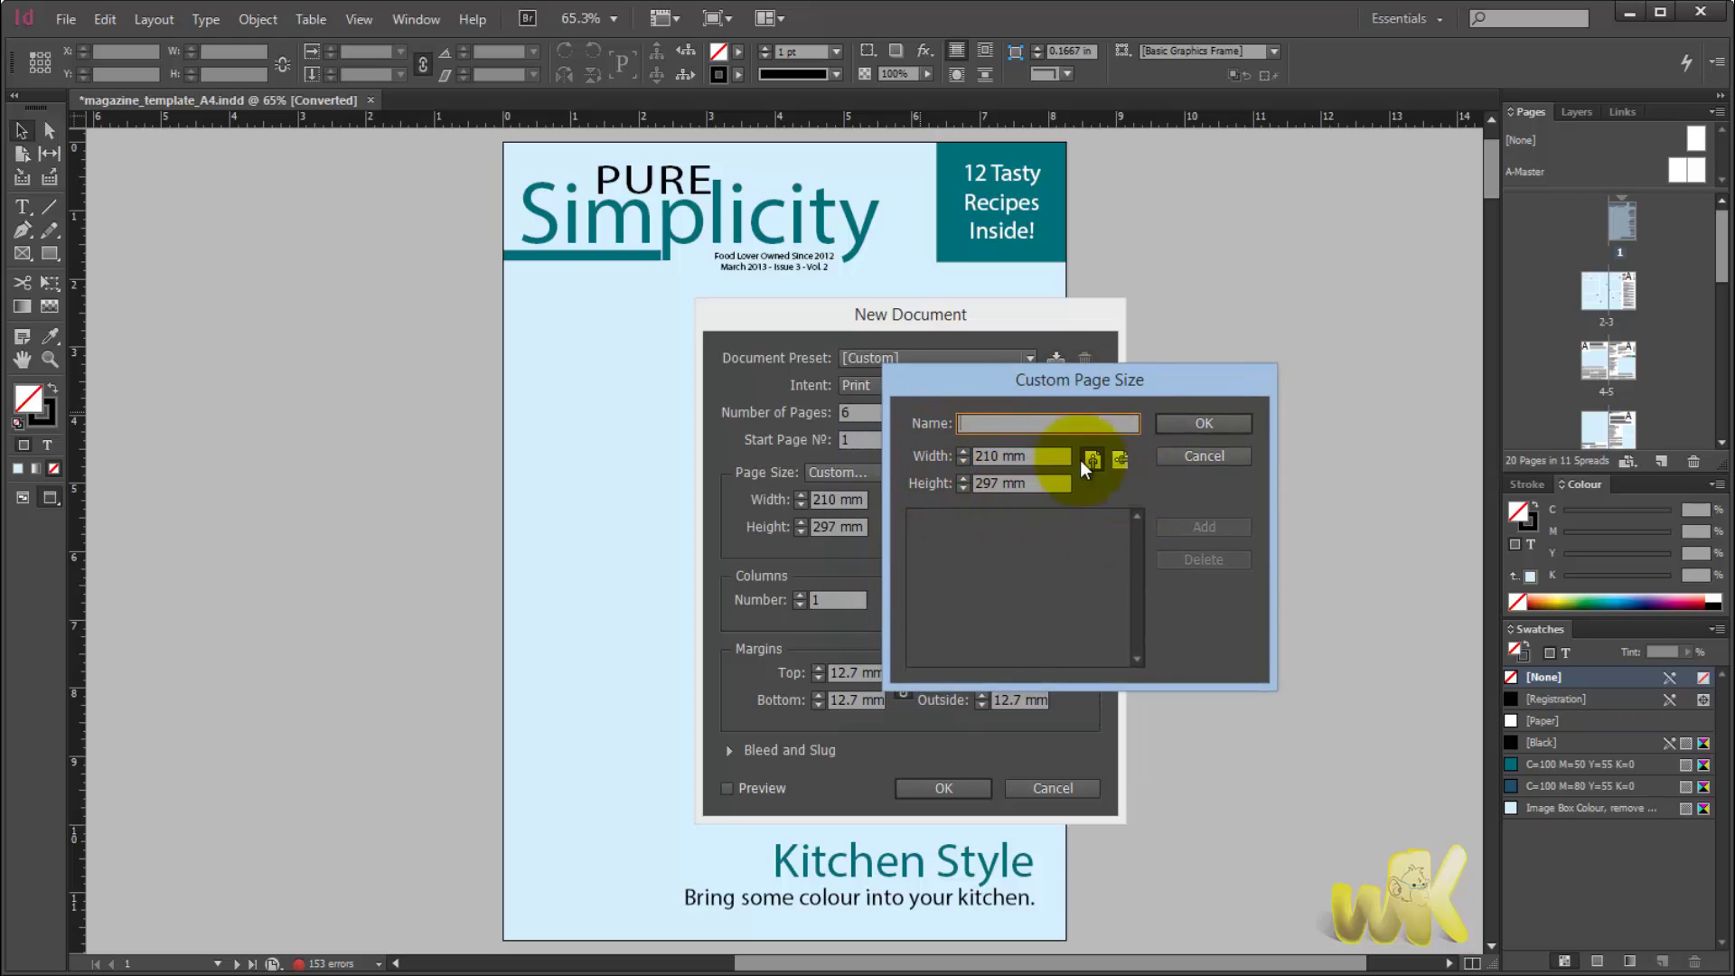
pyautogui.click(1200, 454)
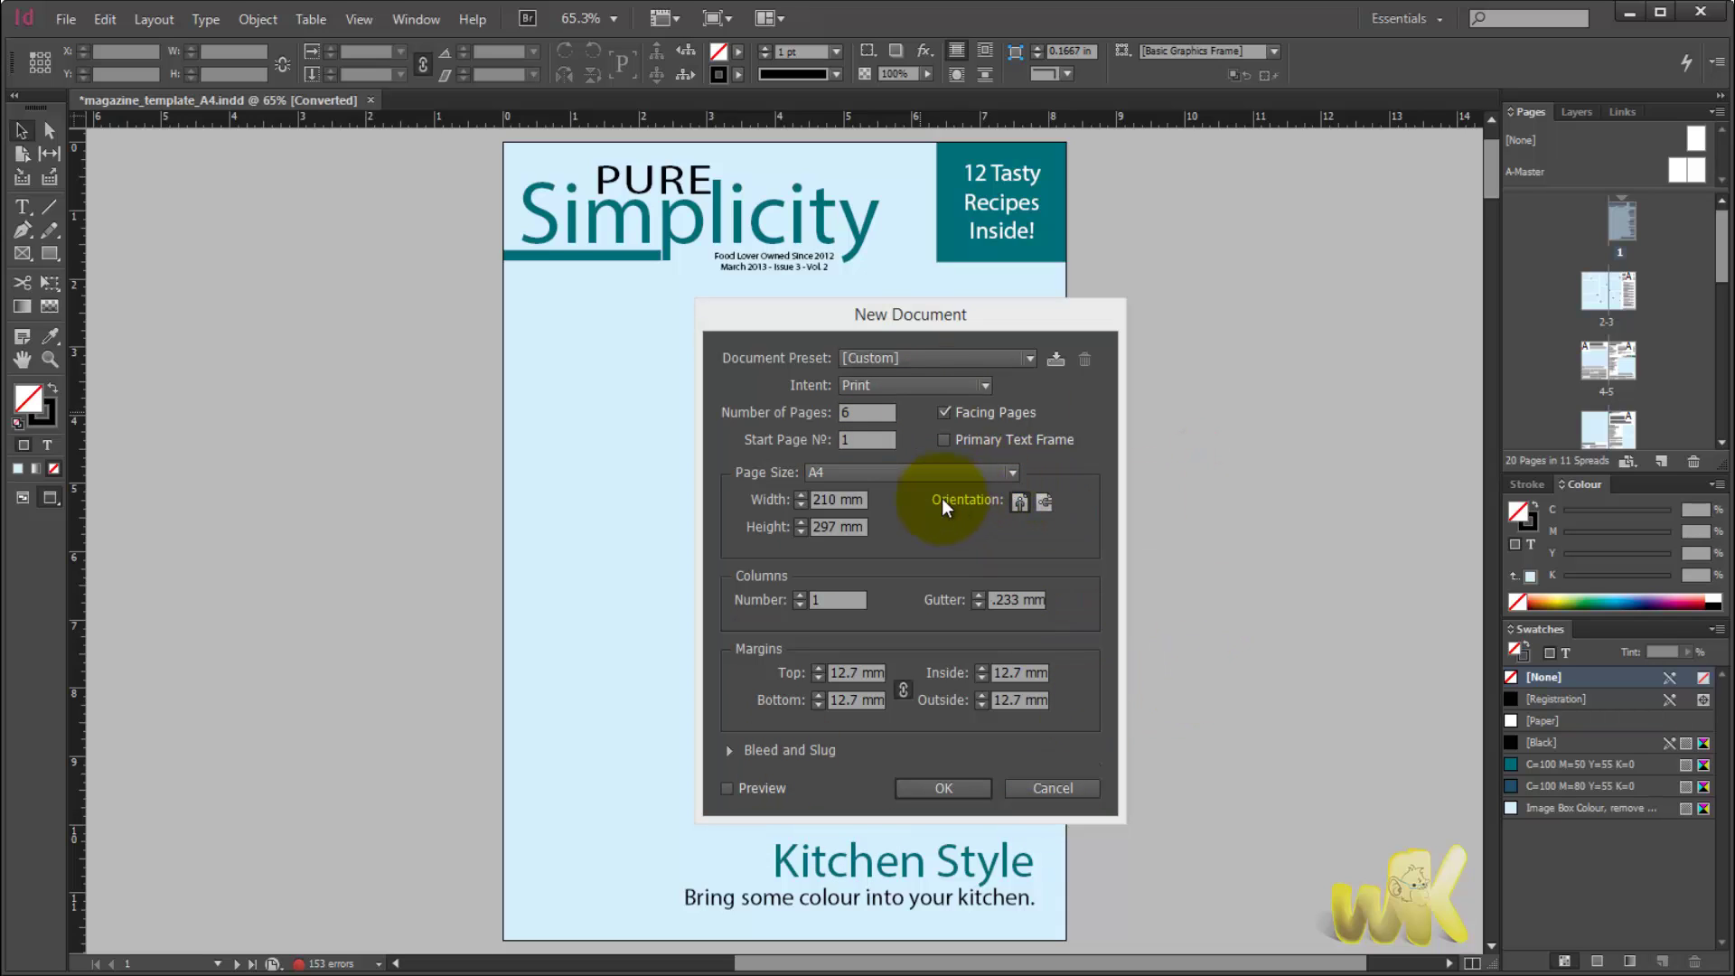
# Set the page width to 180 mm and the height to 300 mm.
pyautogui.doubleClick(833, 499)
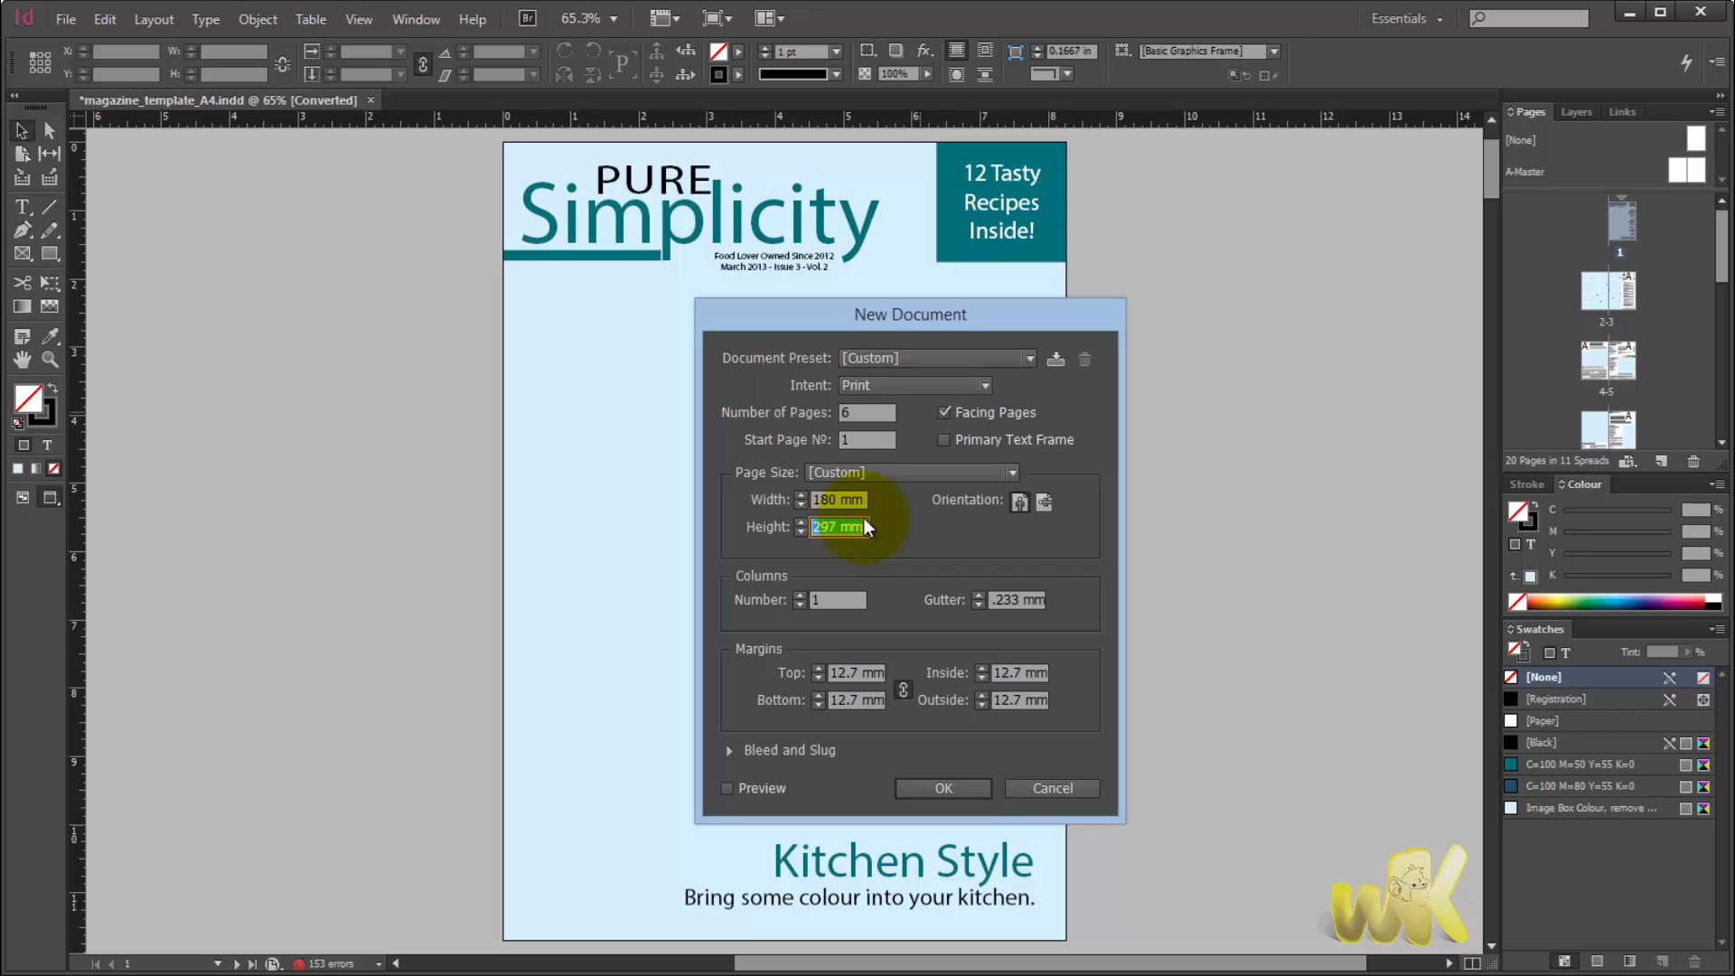
pyautogui.write('300')
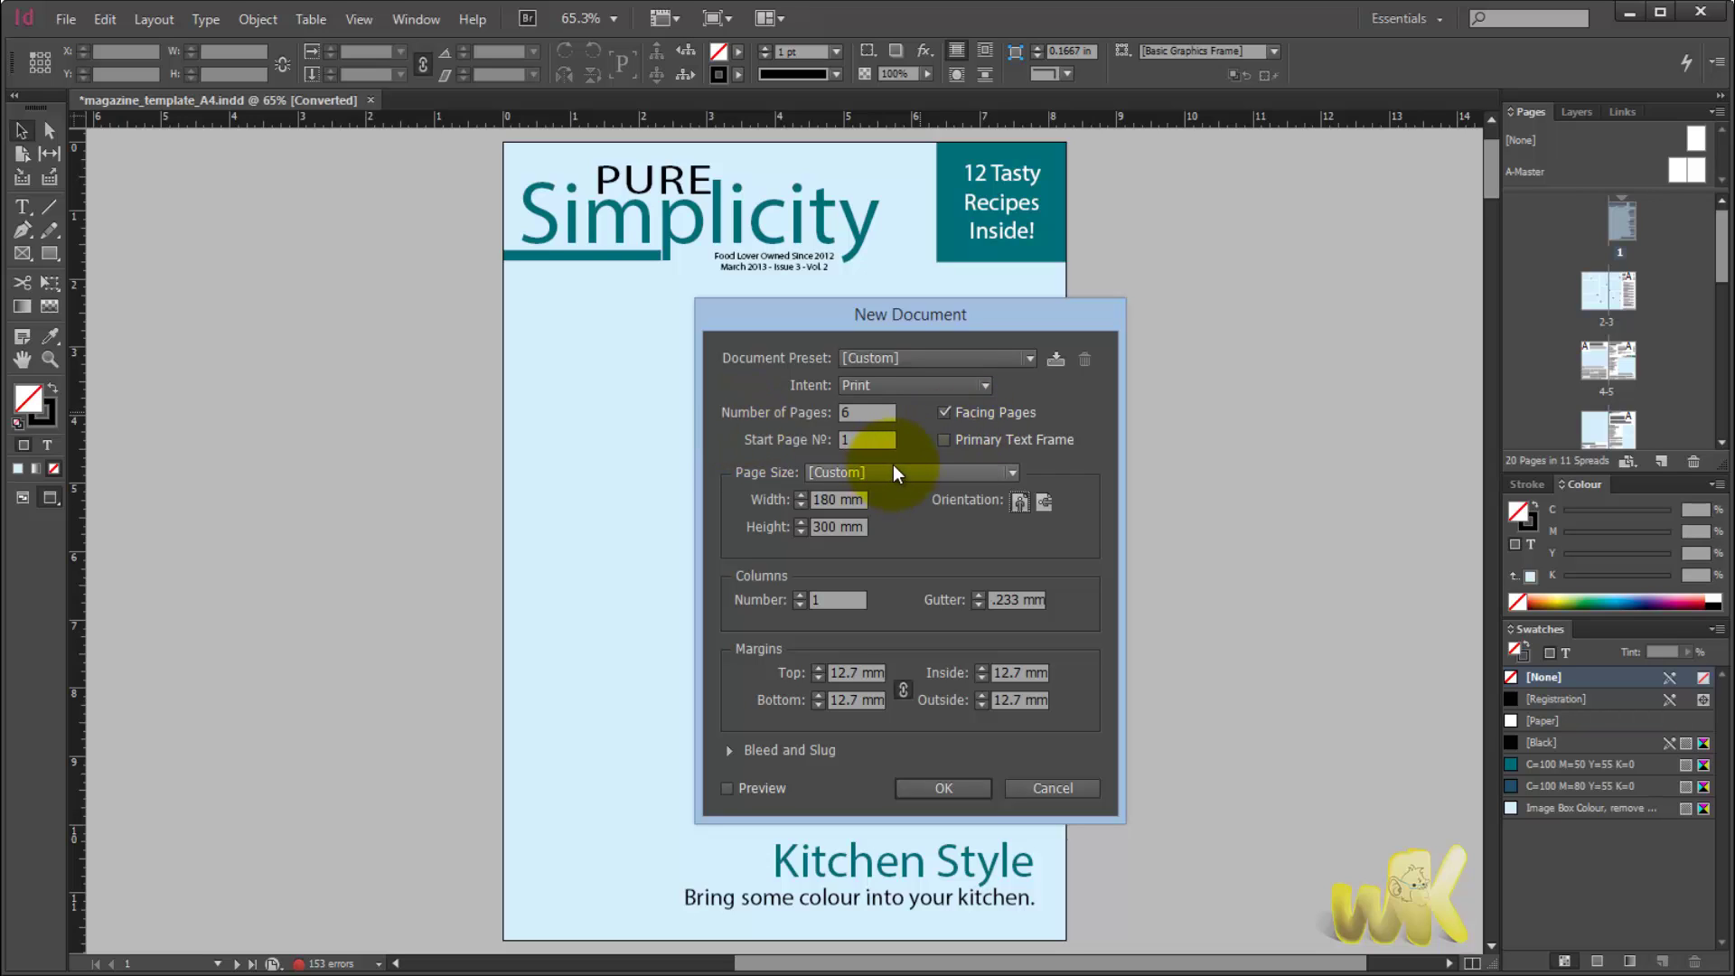
pyautogui.click(916, 505)
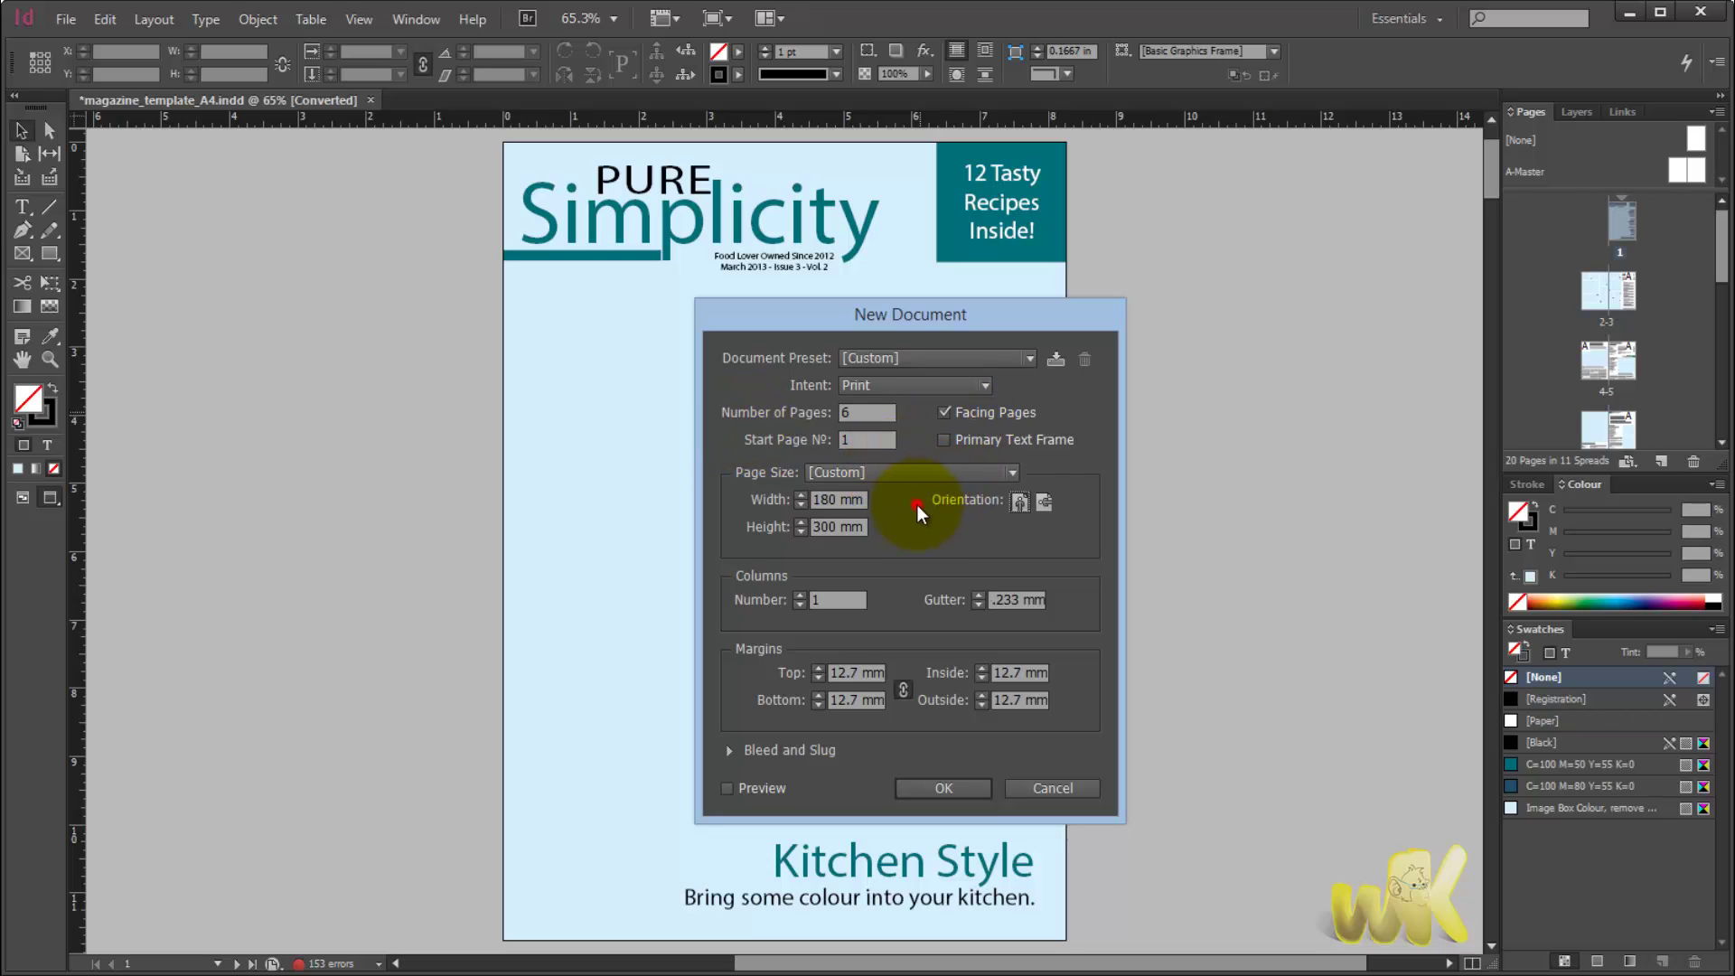
# Switch the page size through the A4, Legal and Letter - Half presets to compare their dimensions.
pyautogui.click(899, 469)
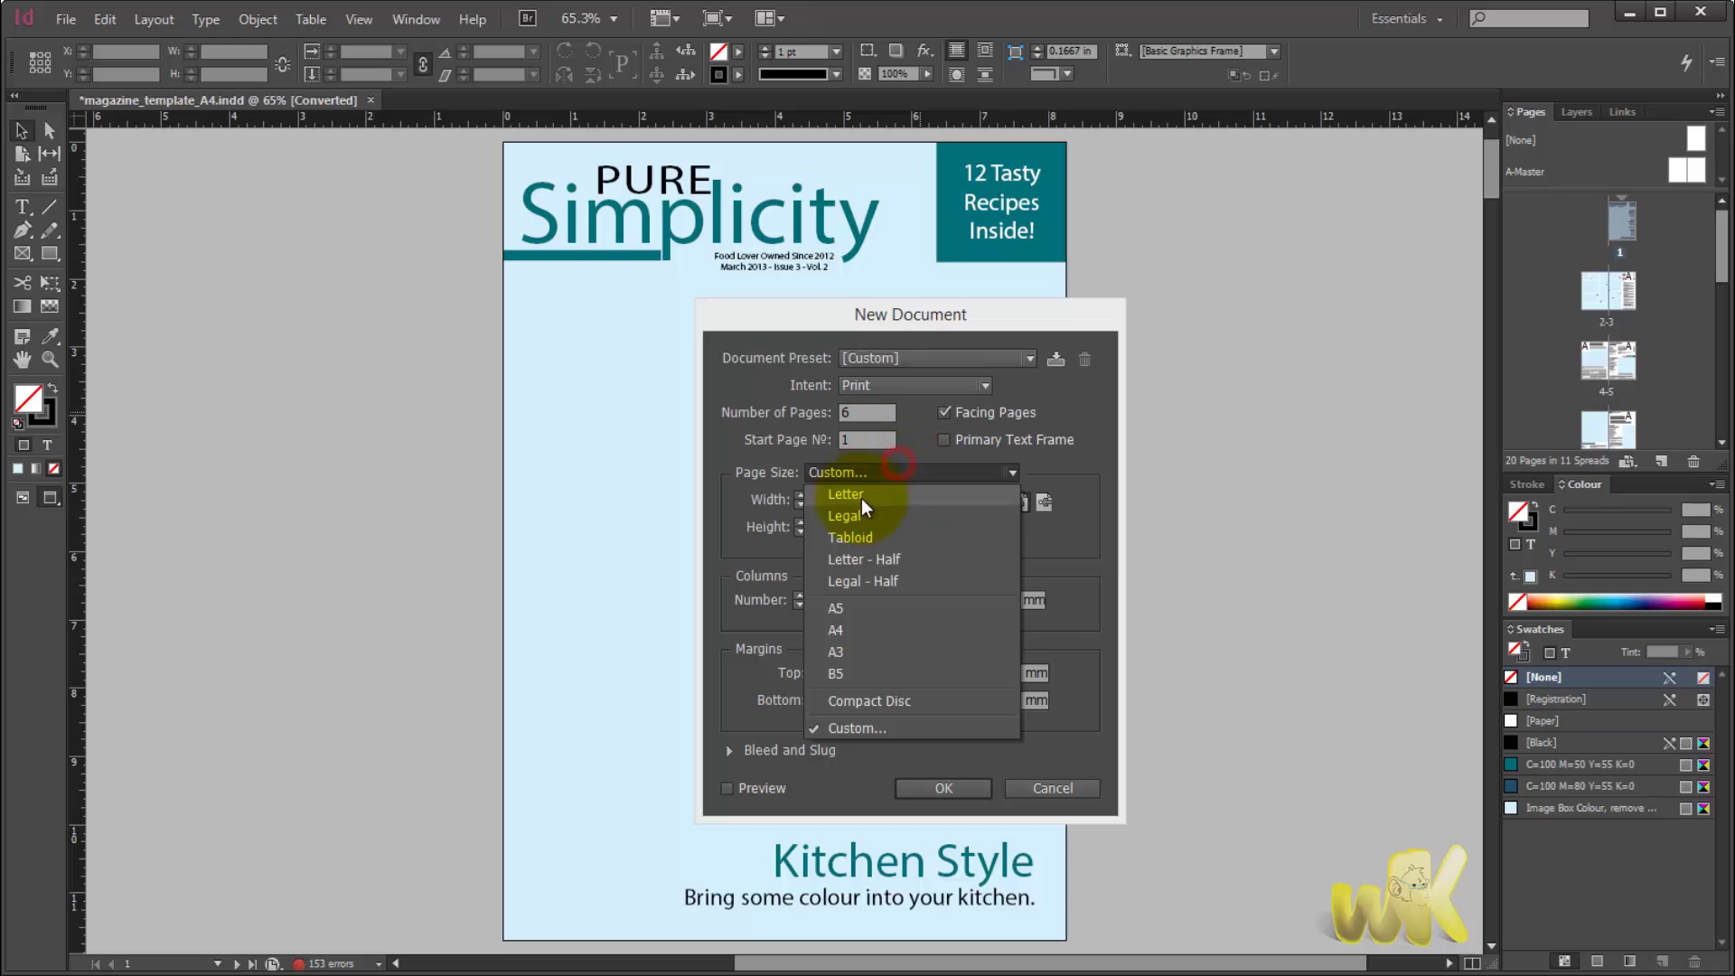
pyautogui.click(841, 631)
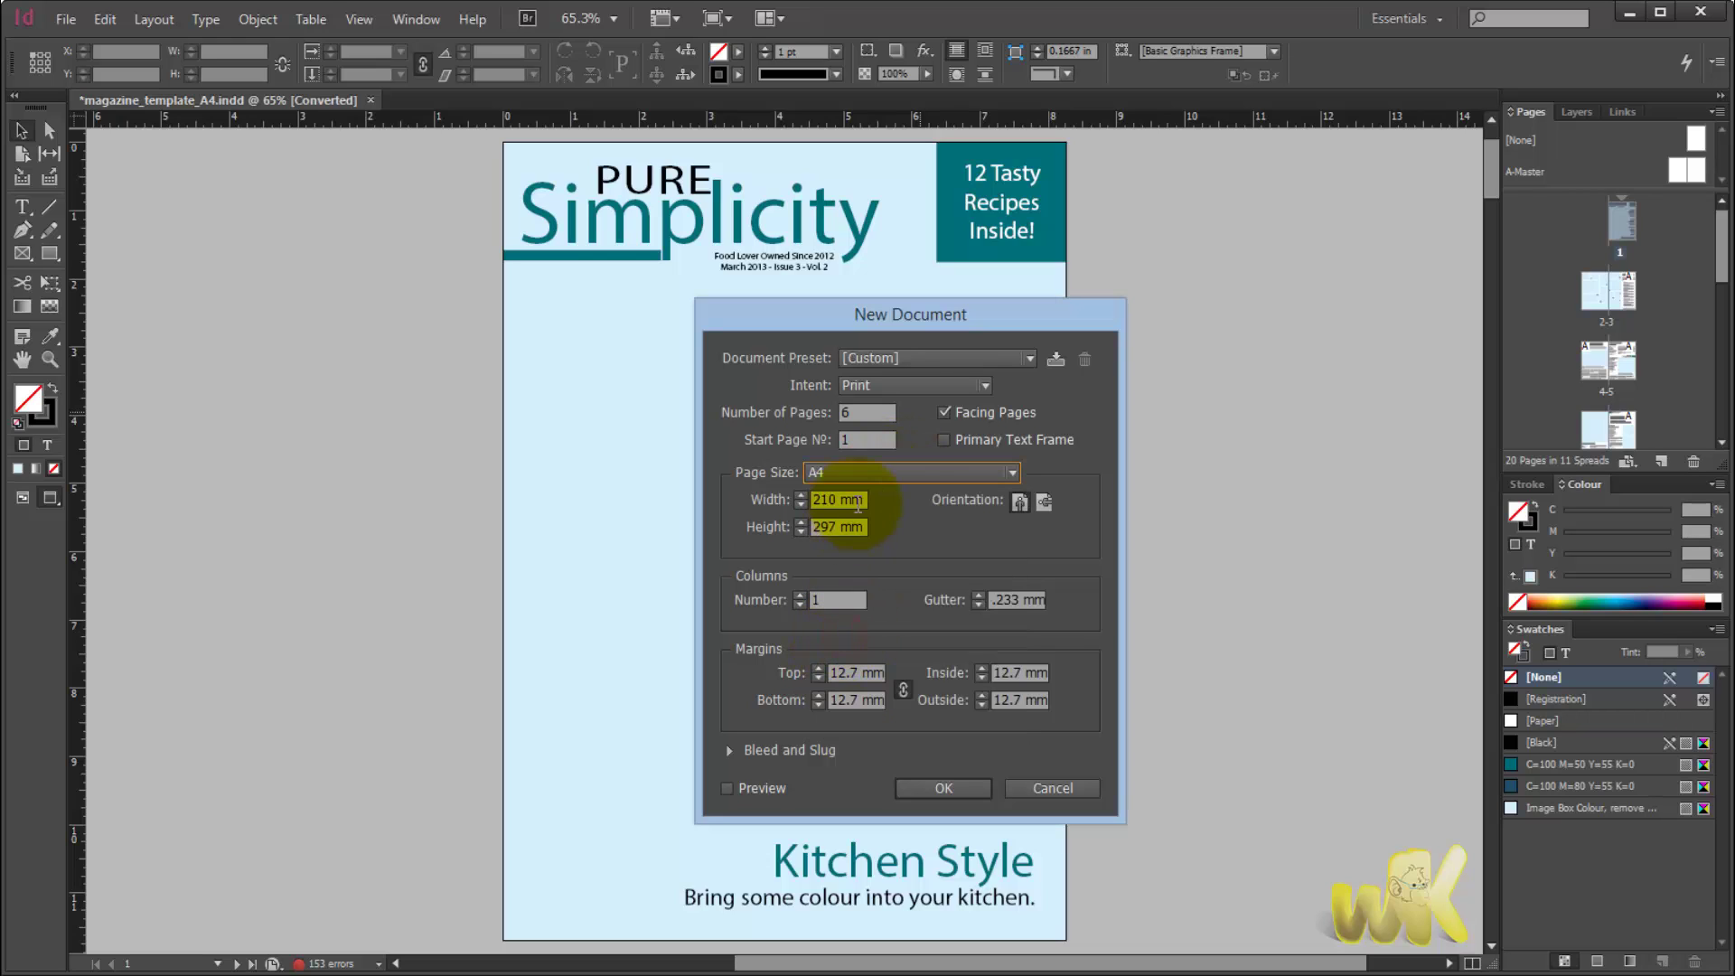
pyautogui.click(861, 473)
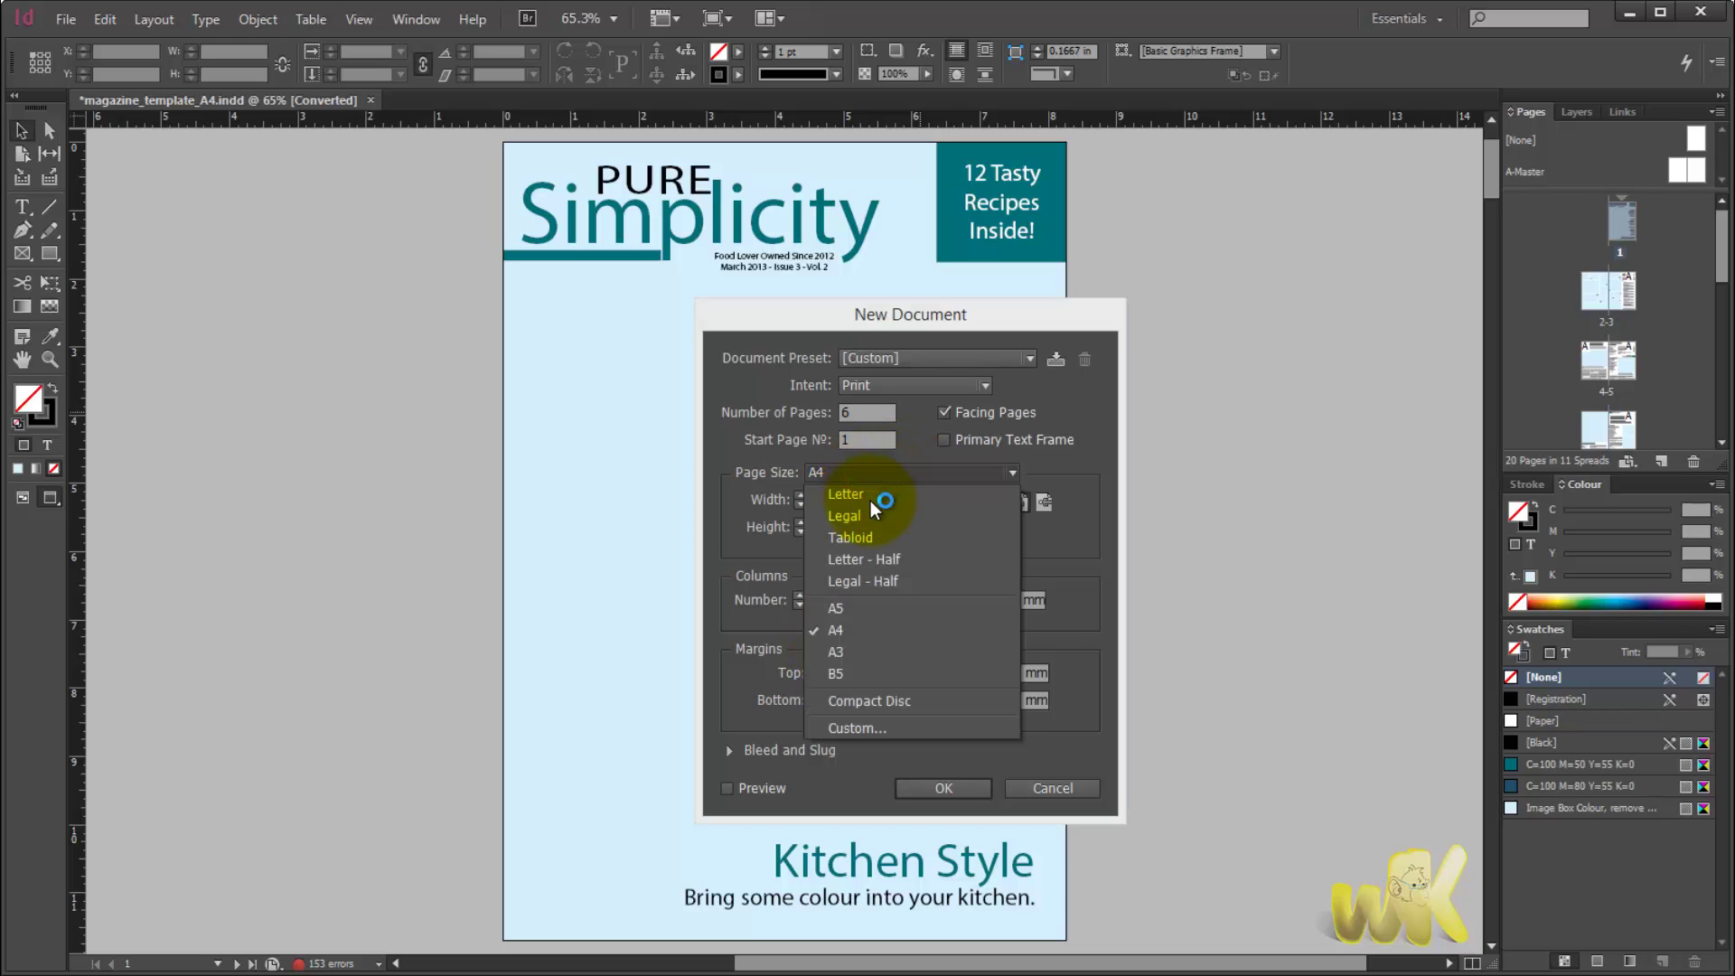
pyautogui.click(865, 514)
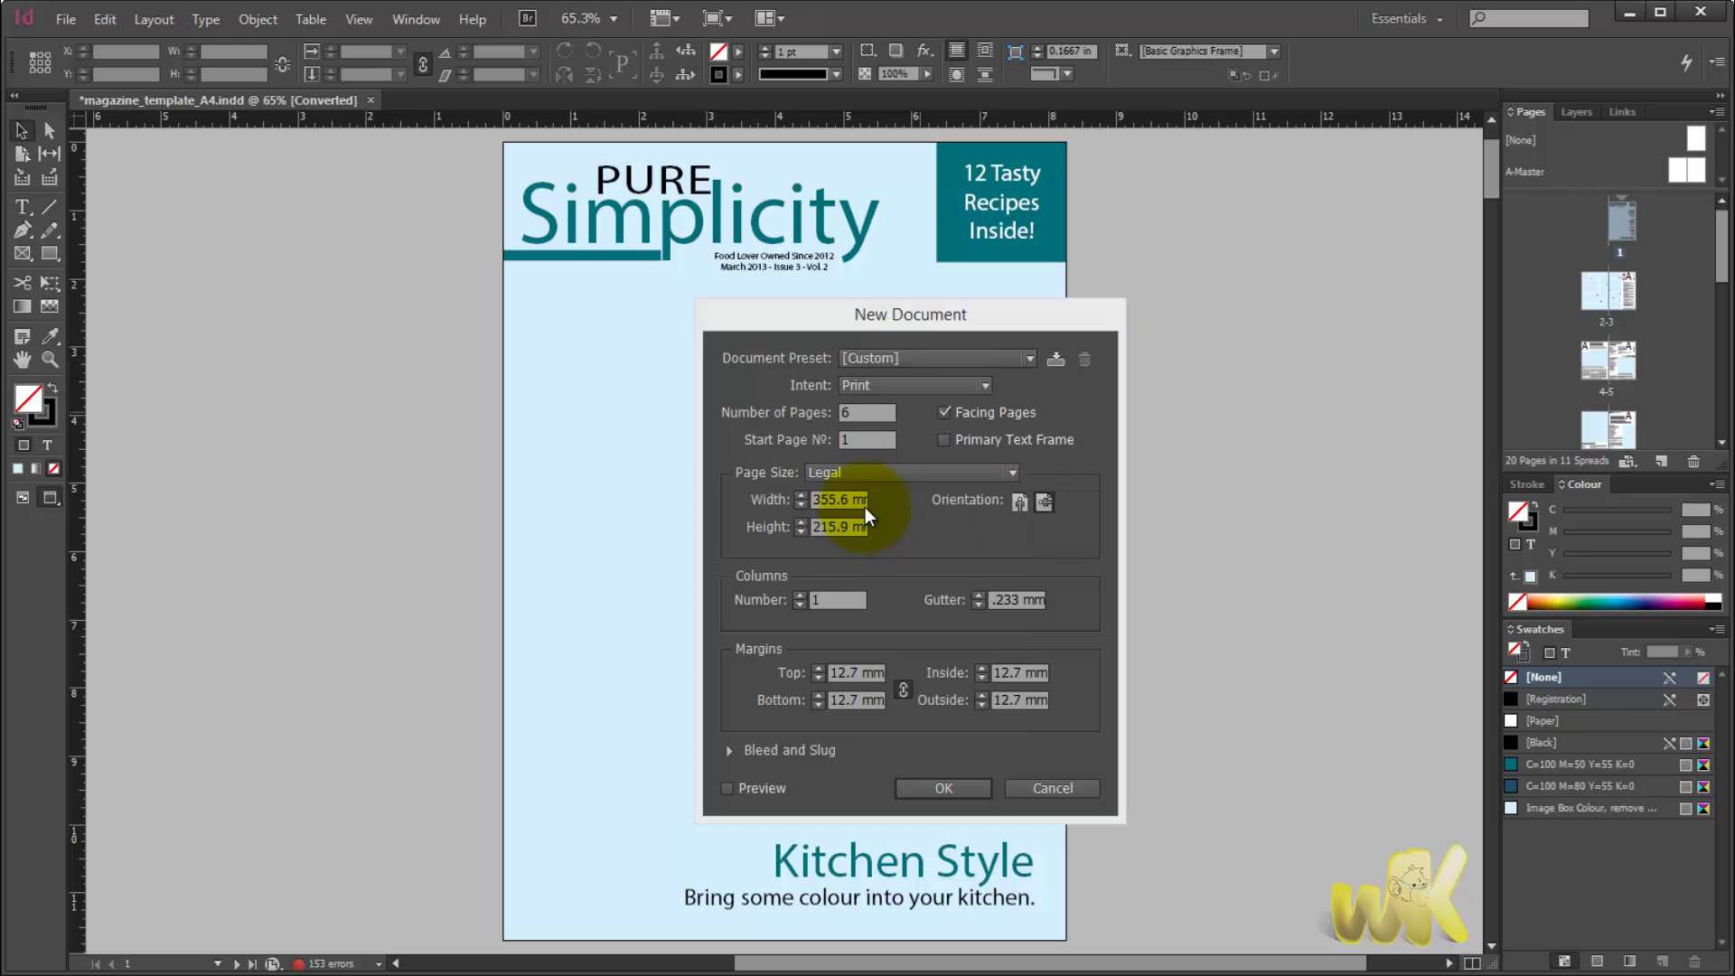
pyautogui.click(838, 471)
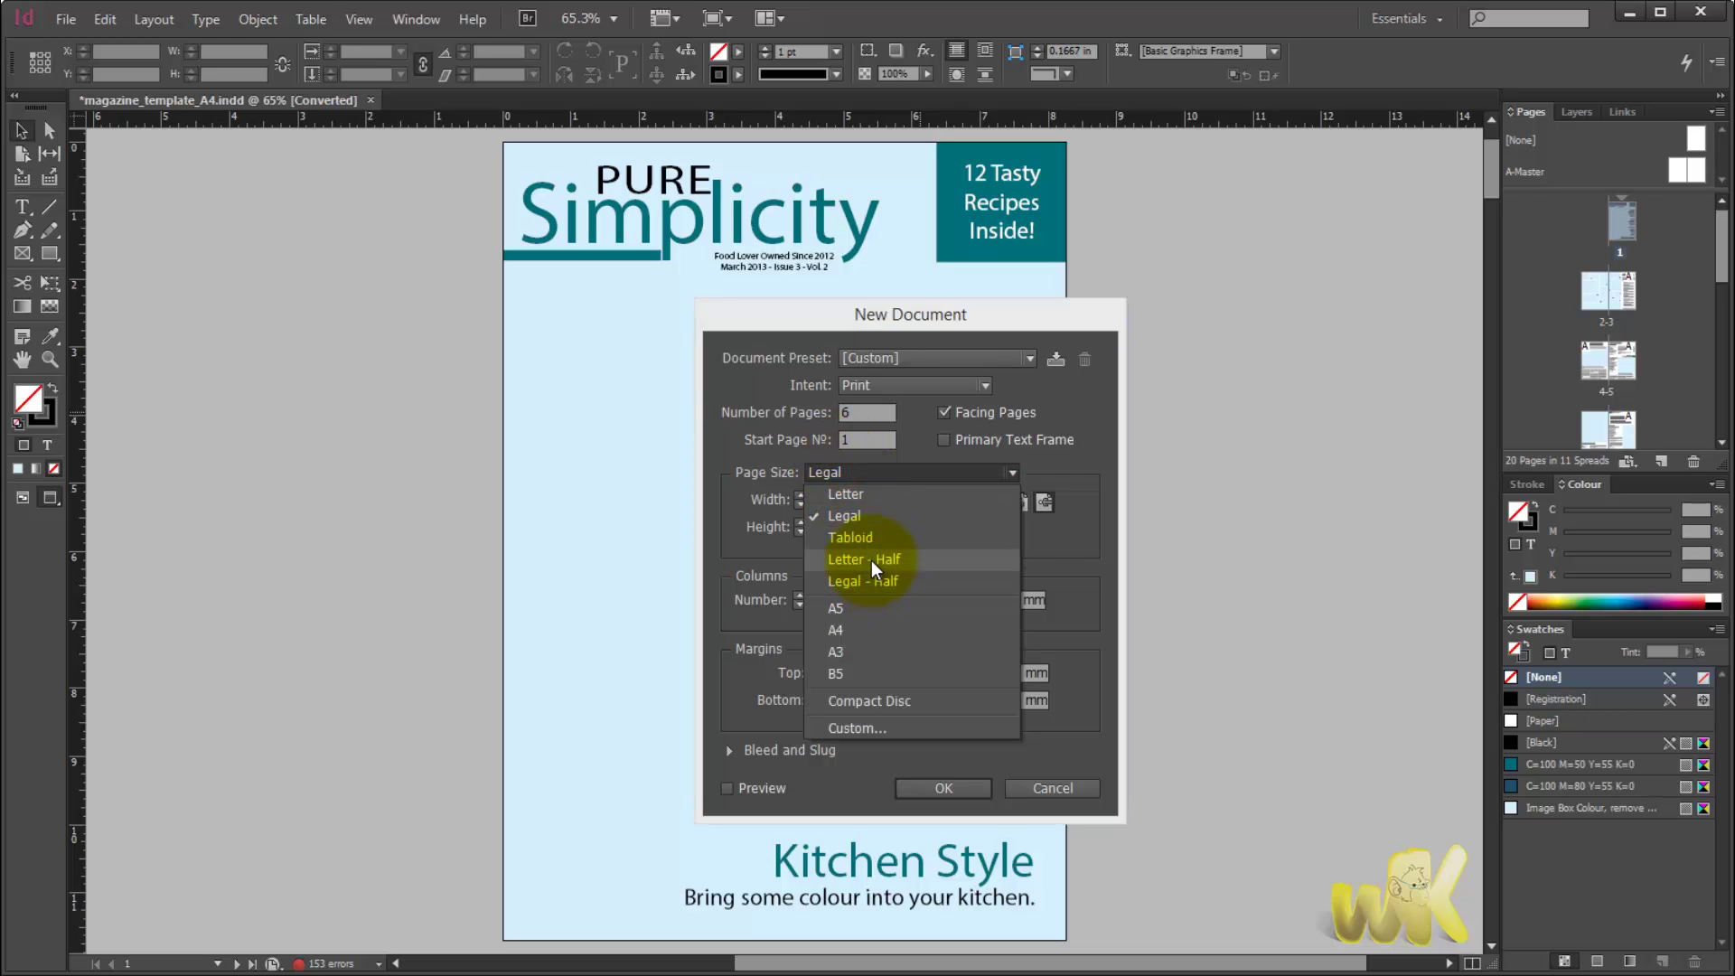
pyautogui.click(871, 560)
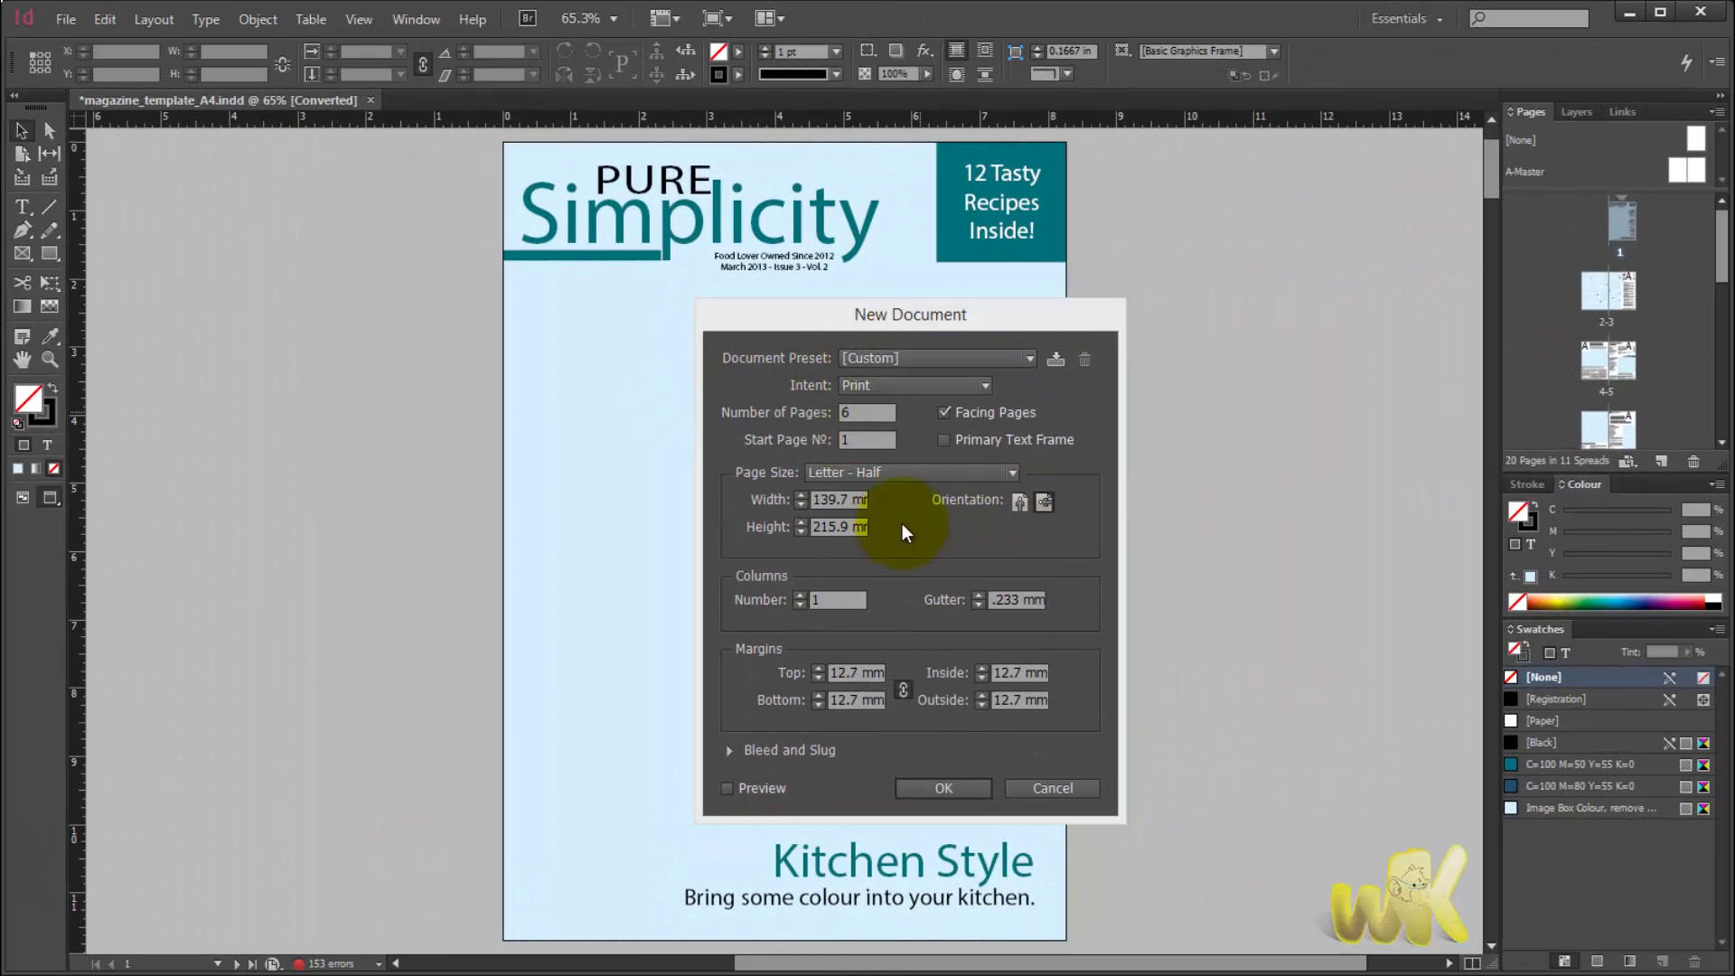
# Start defining a custom page size and name it whykrerativ.
pyautogui.click(904, 476)
pyautogui.click(871, 722)
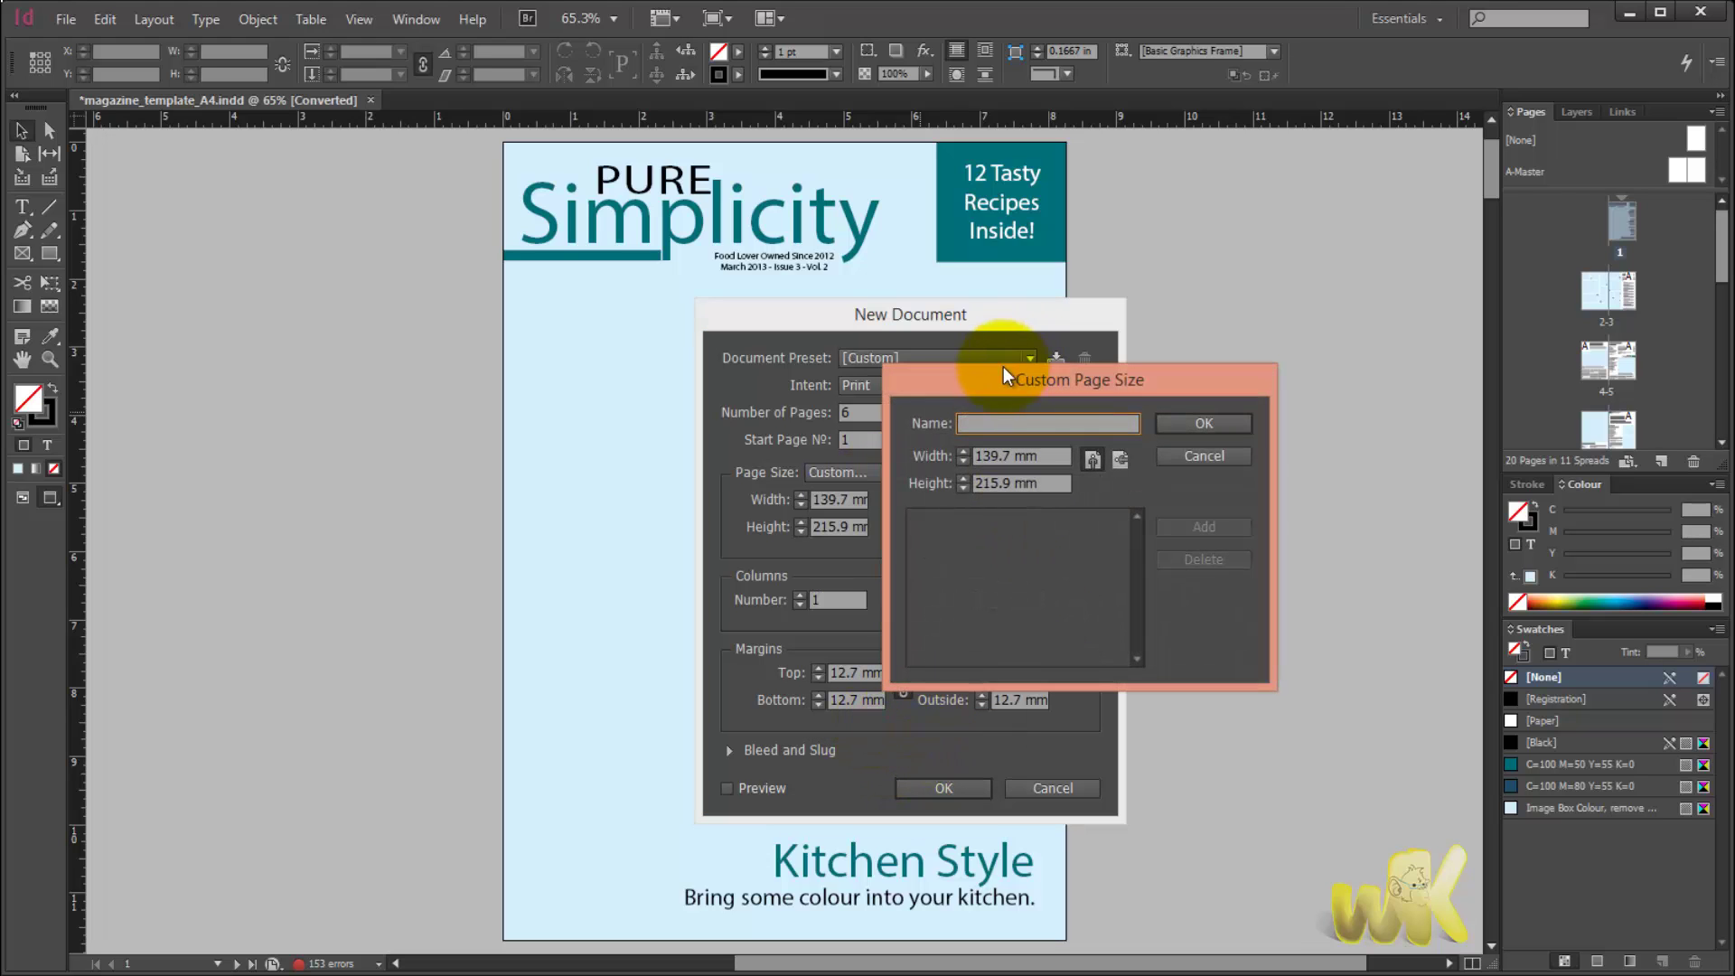
pyautogui.moveTo(1004, 366); pyautogui.dragTo(1171, 356)
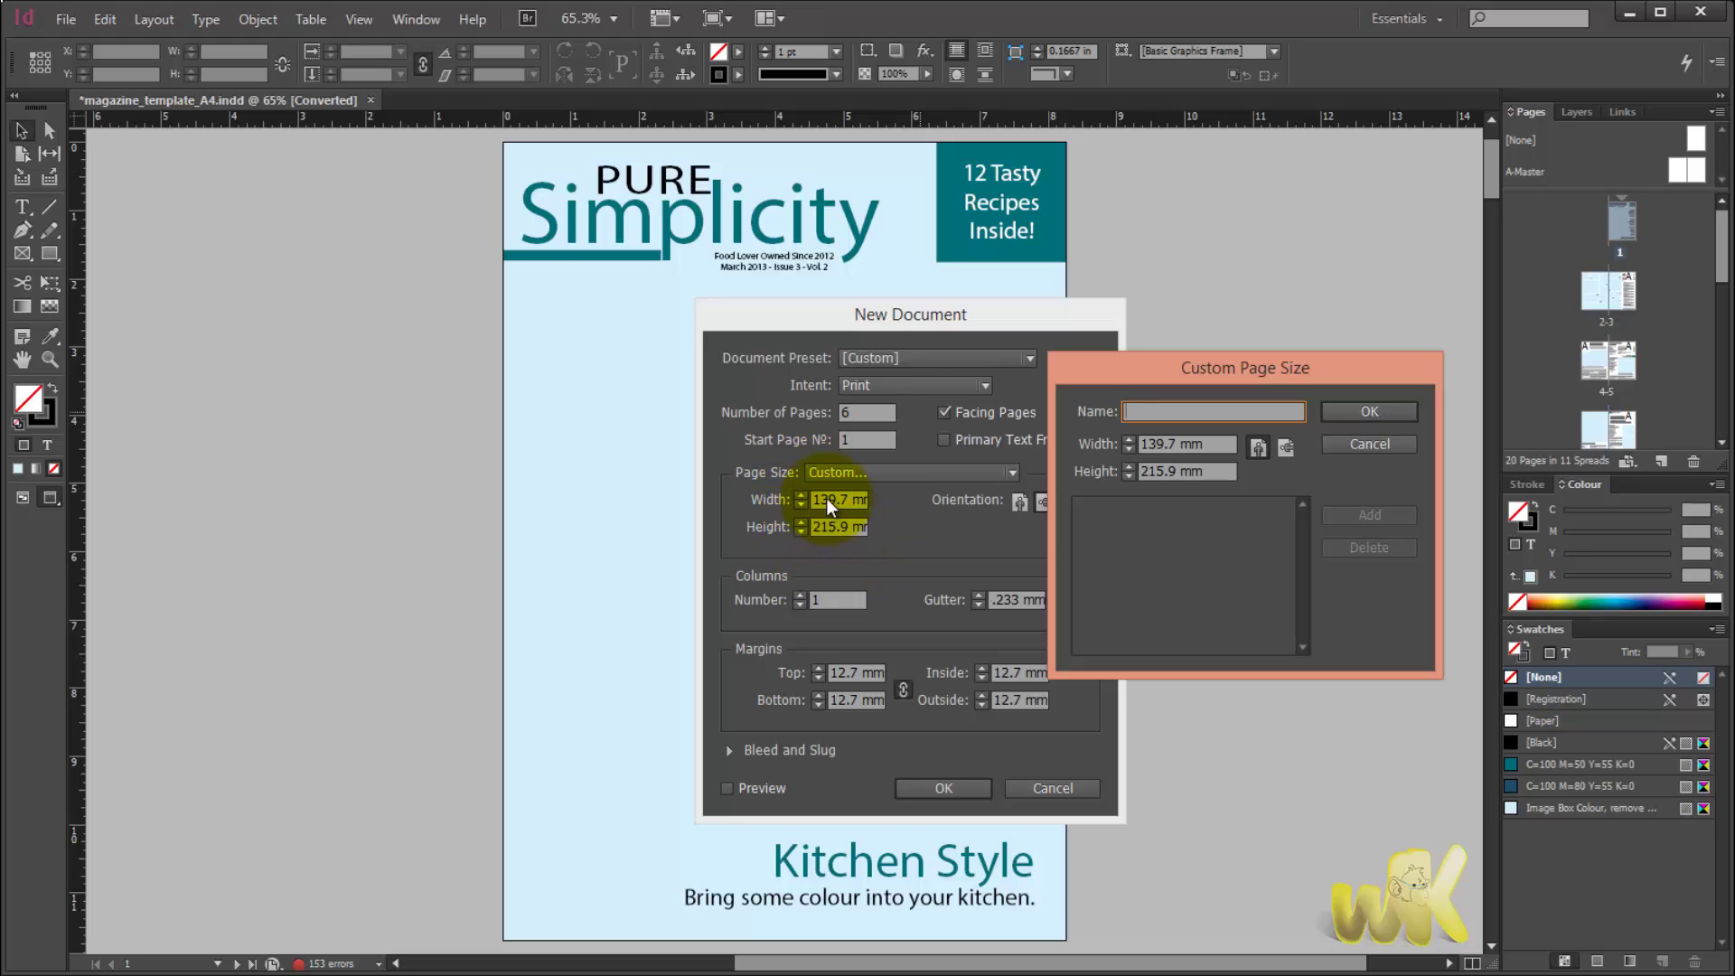
pyautogui.click(1196, 414)
pyautogui.write('why')
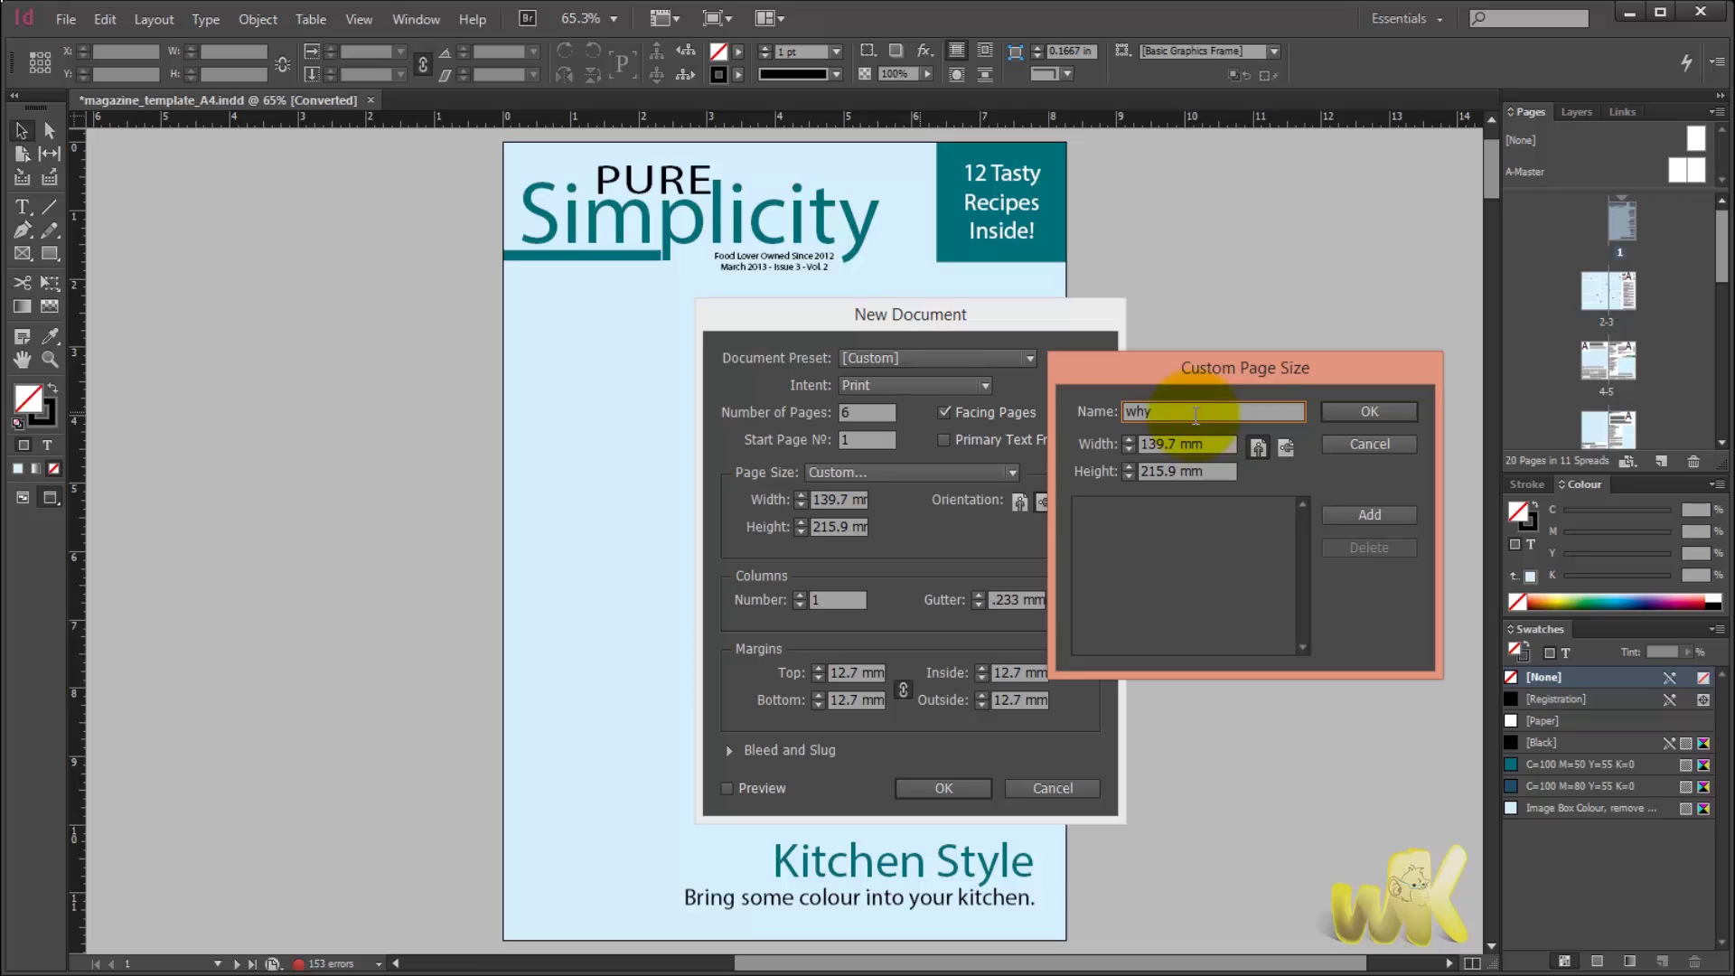
pyautogui.write('krerativ')
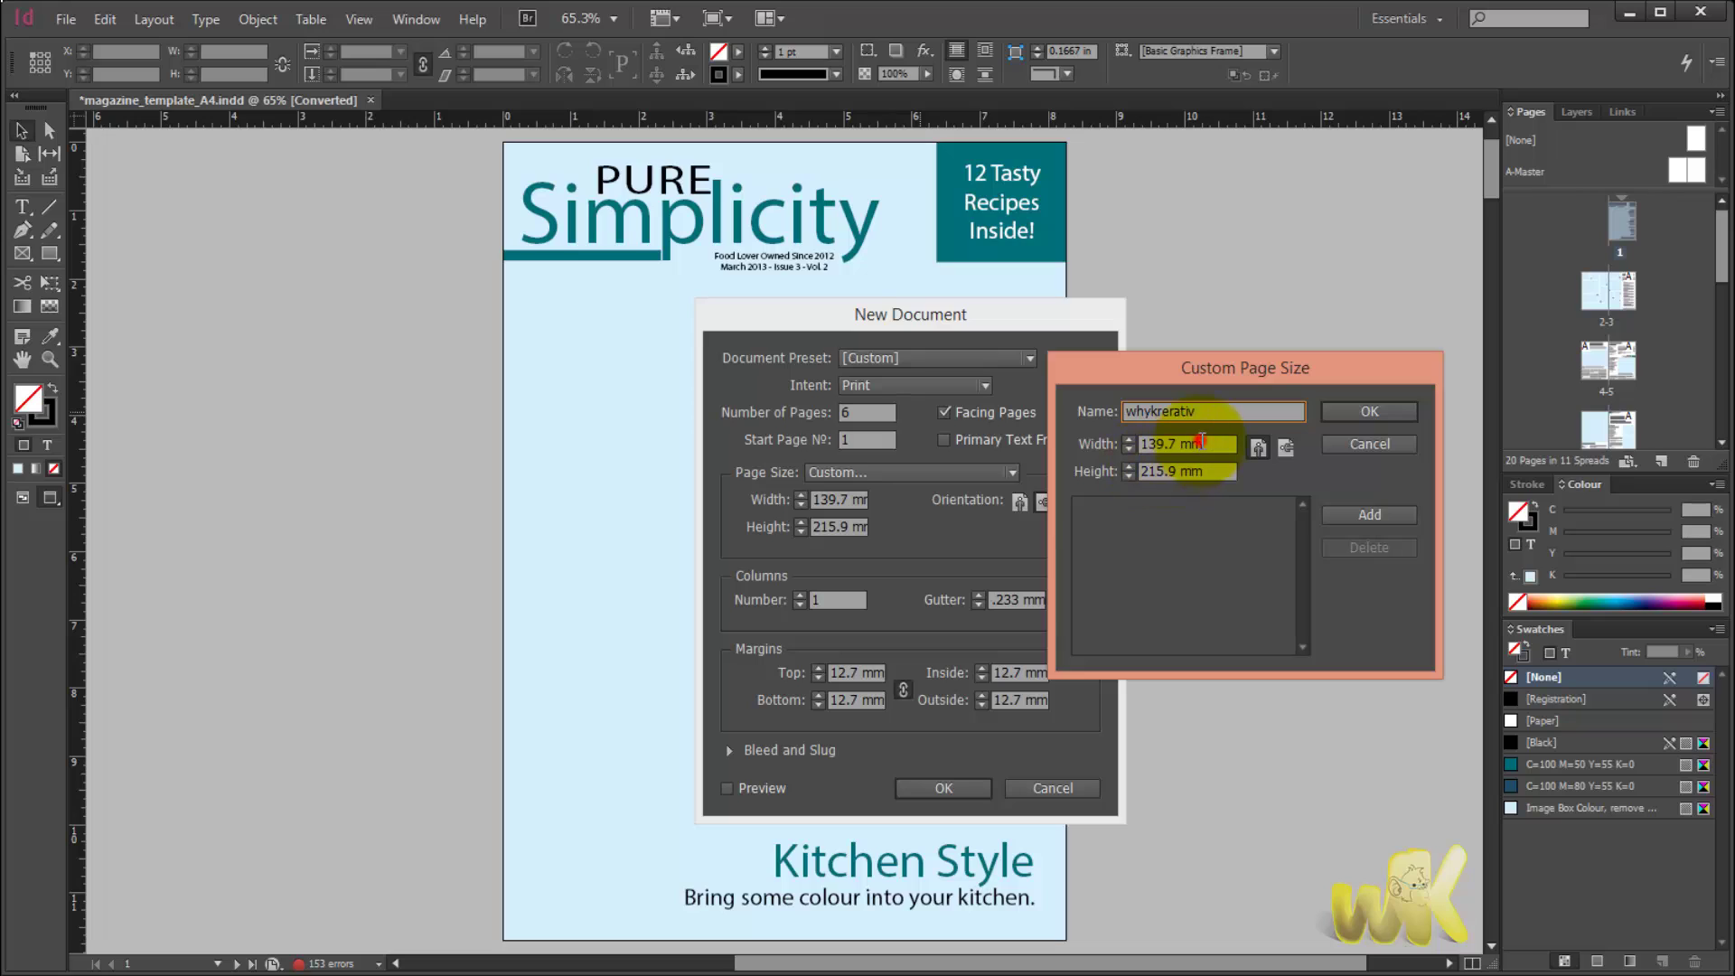
# Set the custom page size's width to 150 mm and height to 220 mm, and save it.
pyautogui.click(1200, 444)
pyautogui.press('Left')
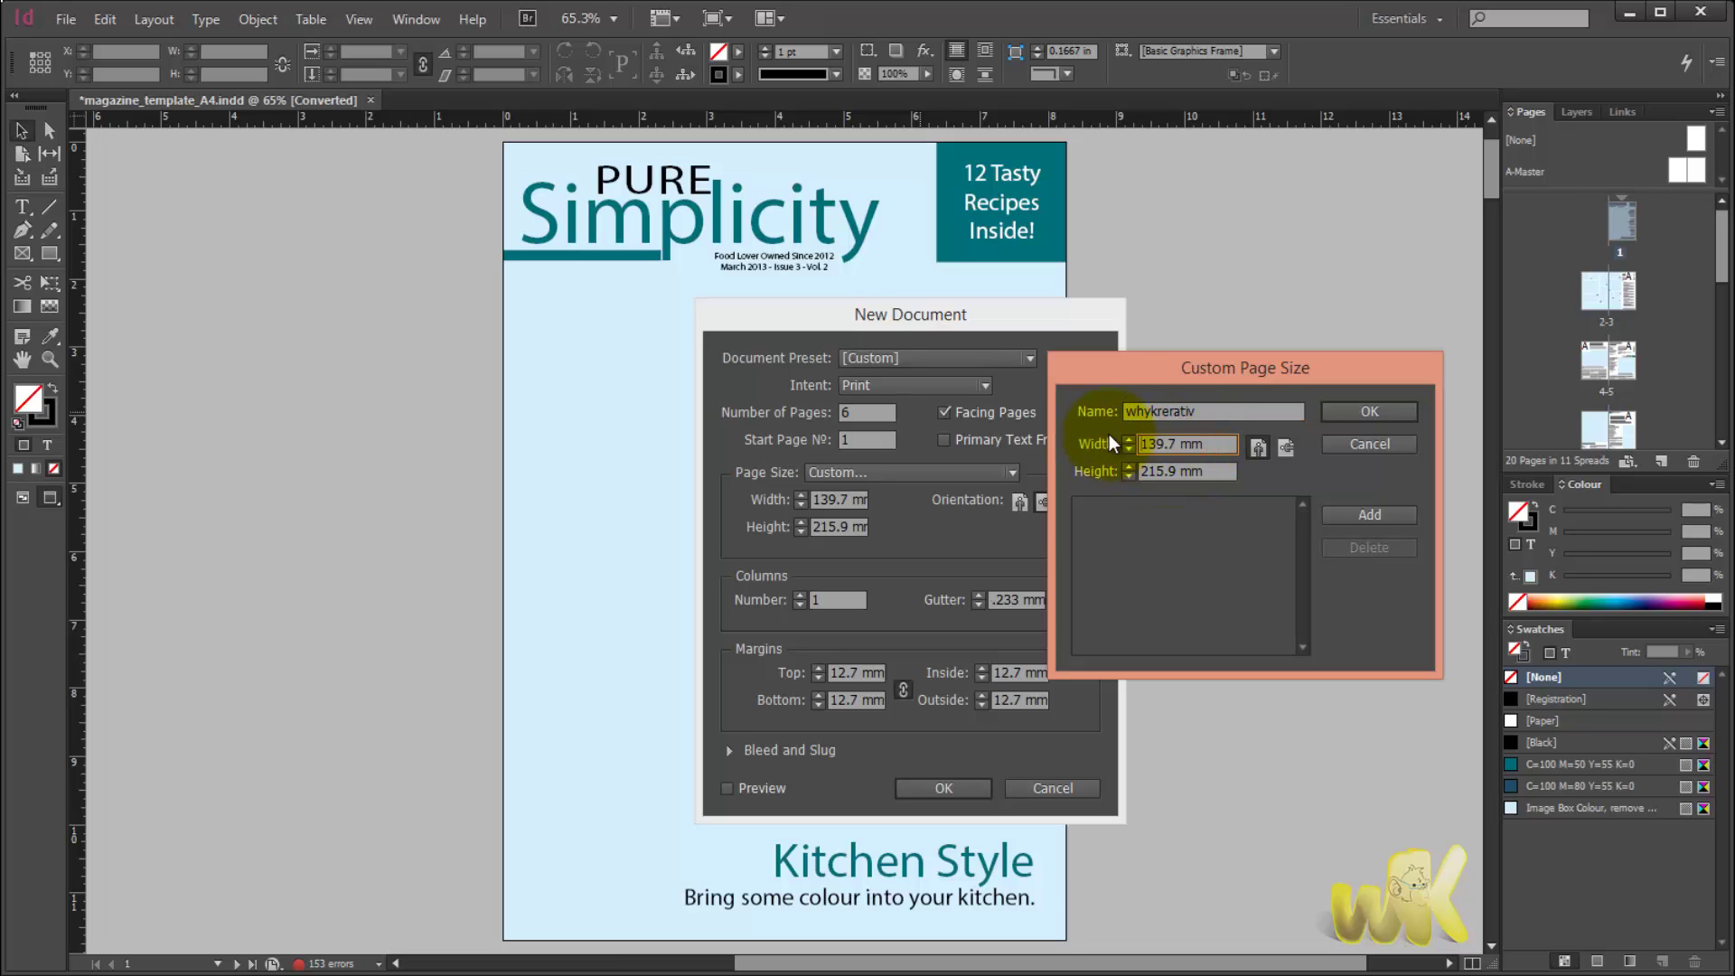
pyautogui.press('Delete')
pyautogui.press('Delete')
pyautogui.press('Delete')
pyautogui.press('Delete')
pyautogui.press('Delete')
pyautogui.write('200')
pyautogui.press('BackSpace')
pyautogui.press('BackSpace')
pyautogui.press('BackSpace')
pyautogui.write('150')
pyautogui.press('Tab')
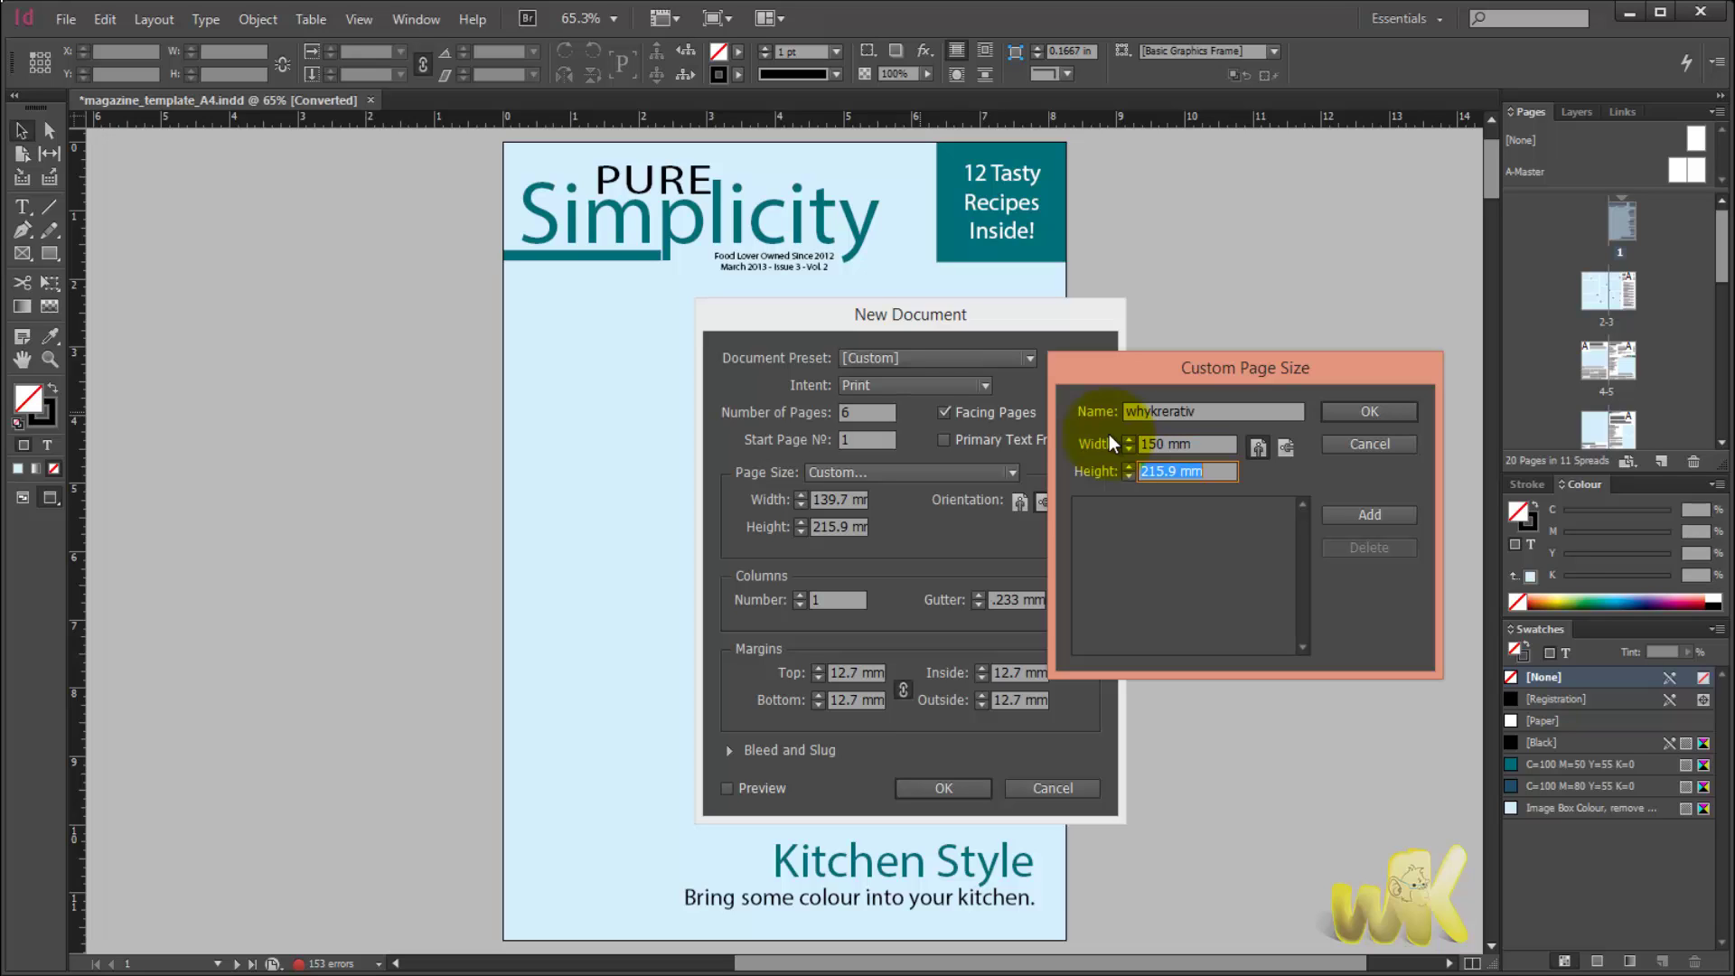
pyautogui.write('220')
pyautogui.press('Tab')
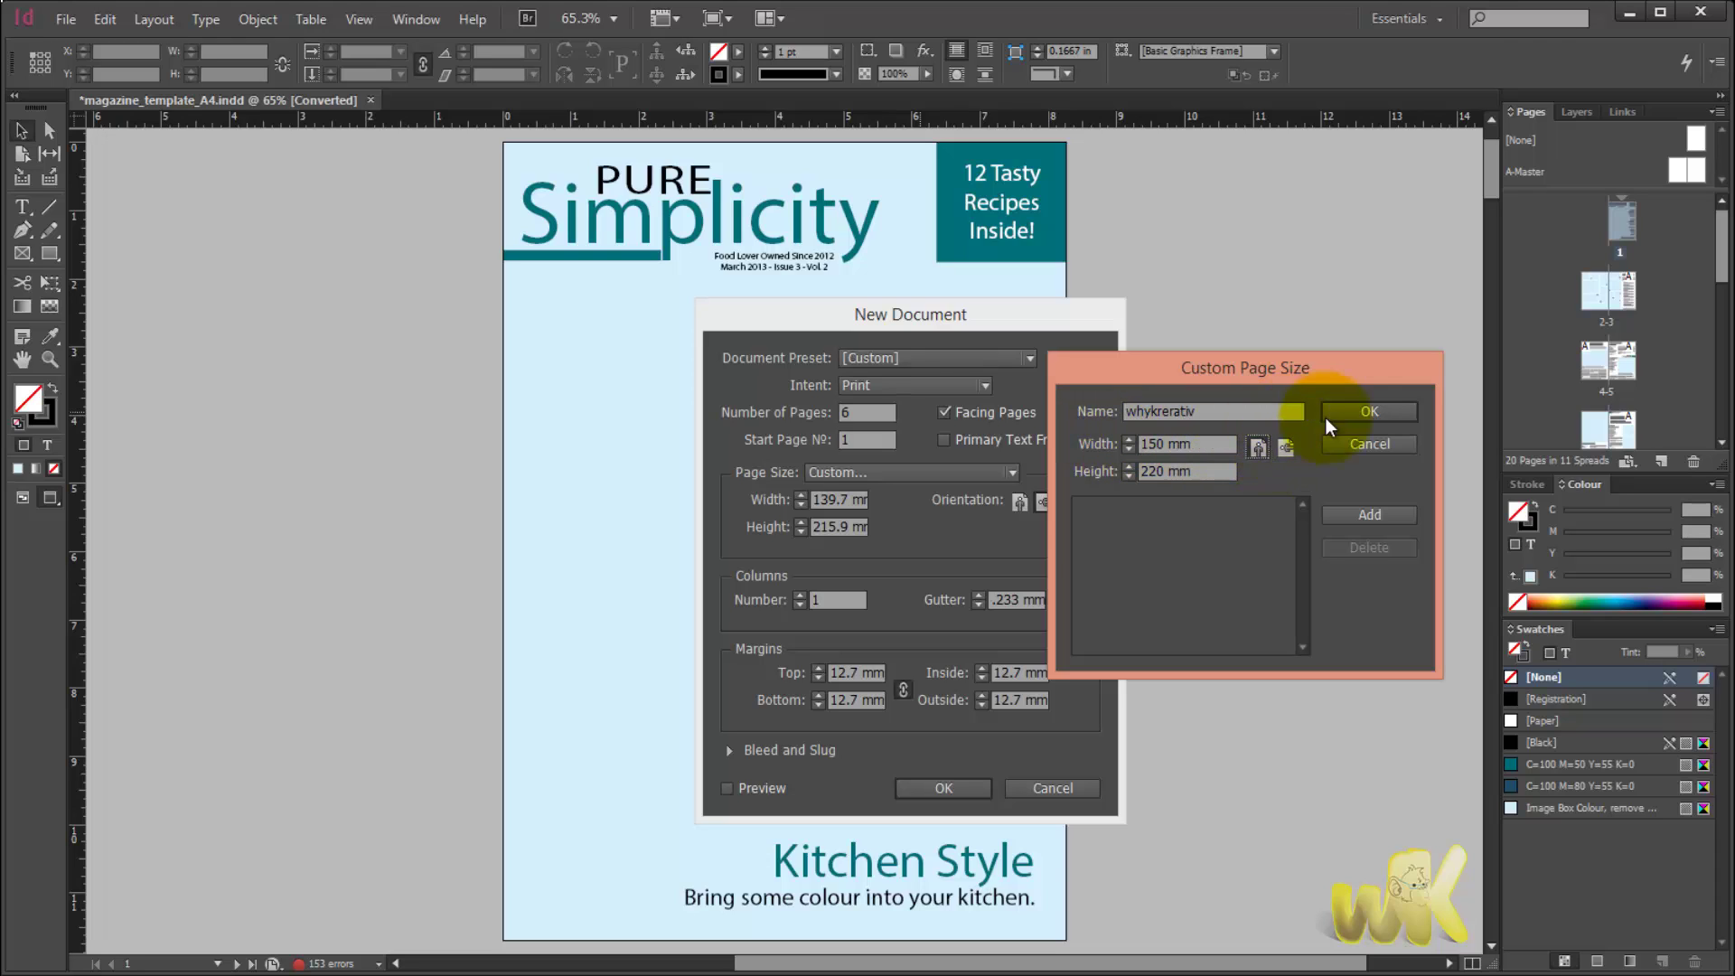
pyautogui.click(1348, 413)
# Review the saved whykrerativ entry in the custom page sizes and leave without changing it.
pyautogui.click(970, 473)
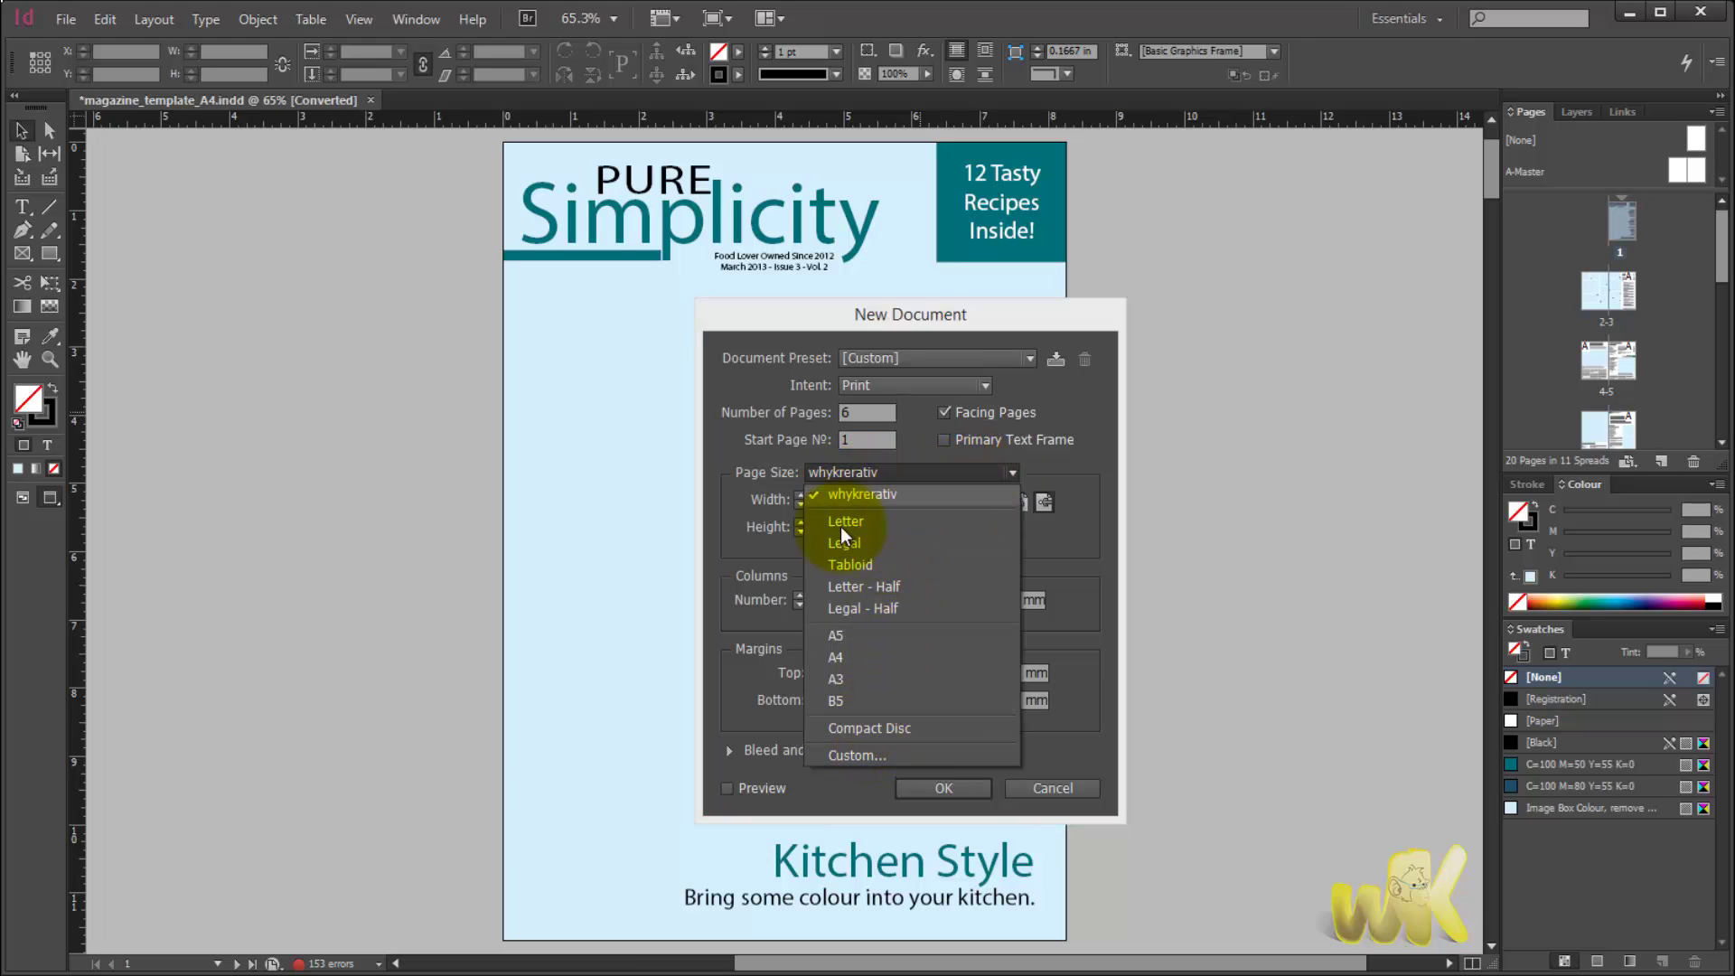
pyautogui.click(887, 752)
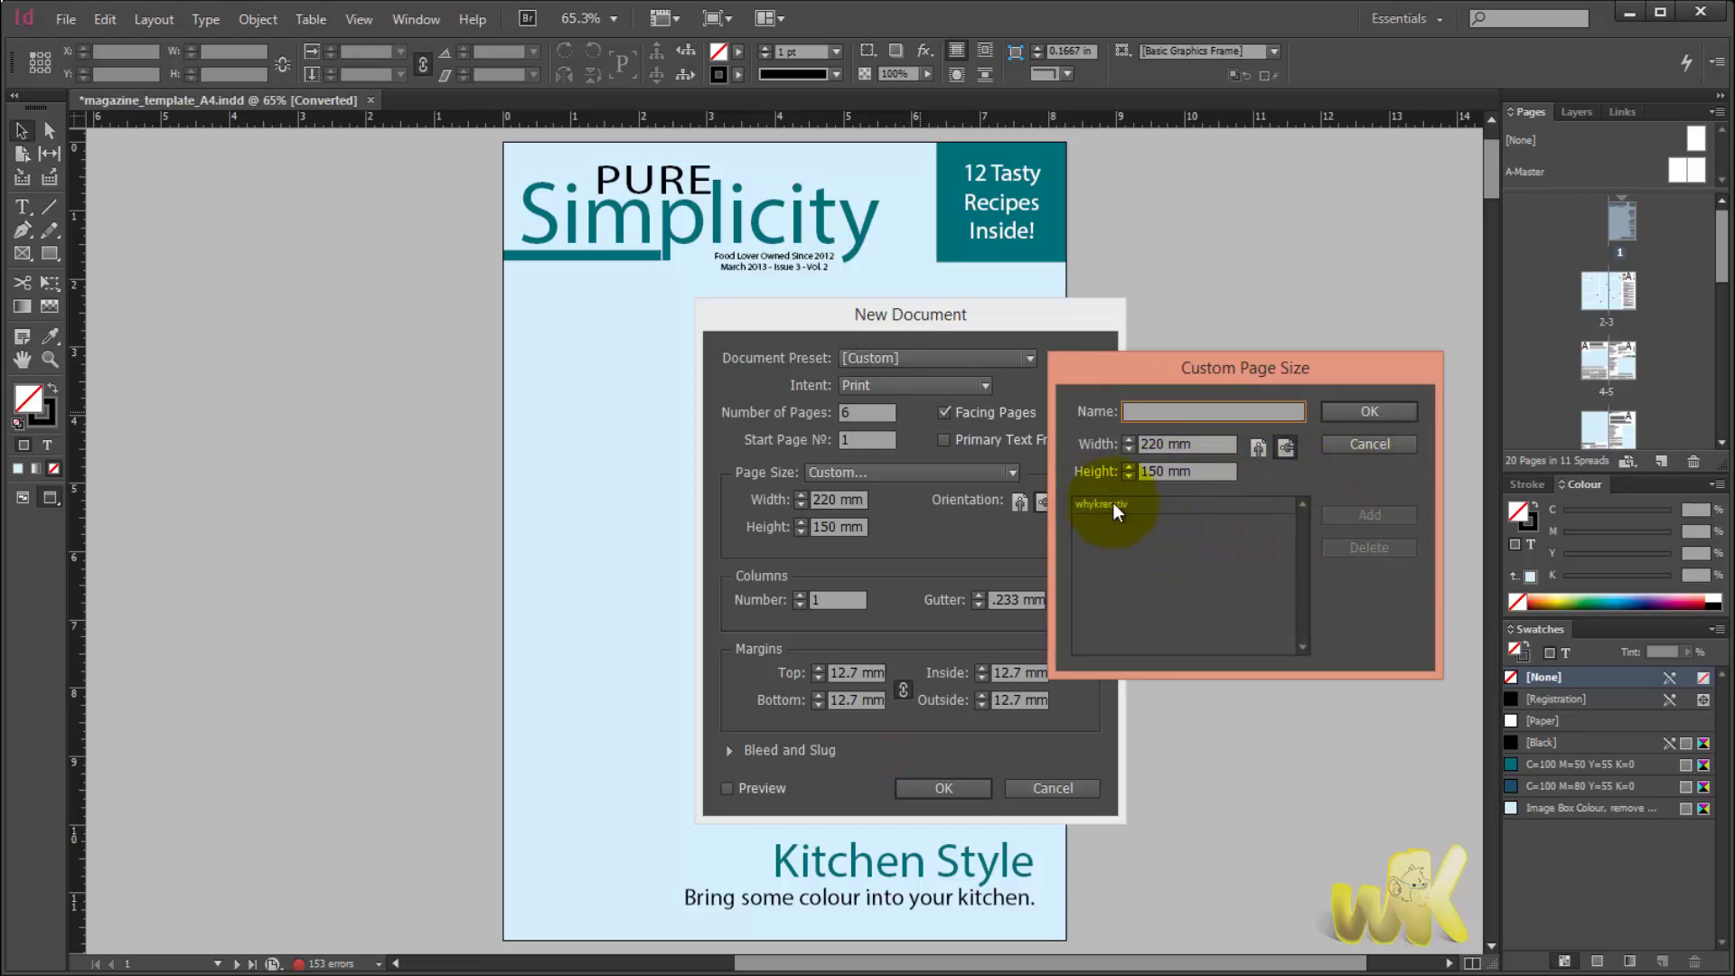
pyautogui.click(1097, 502)
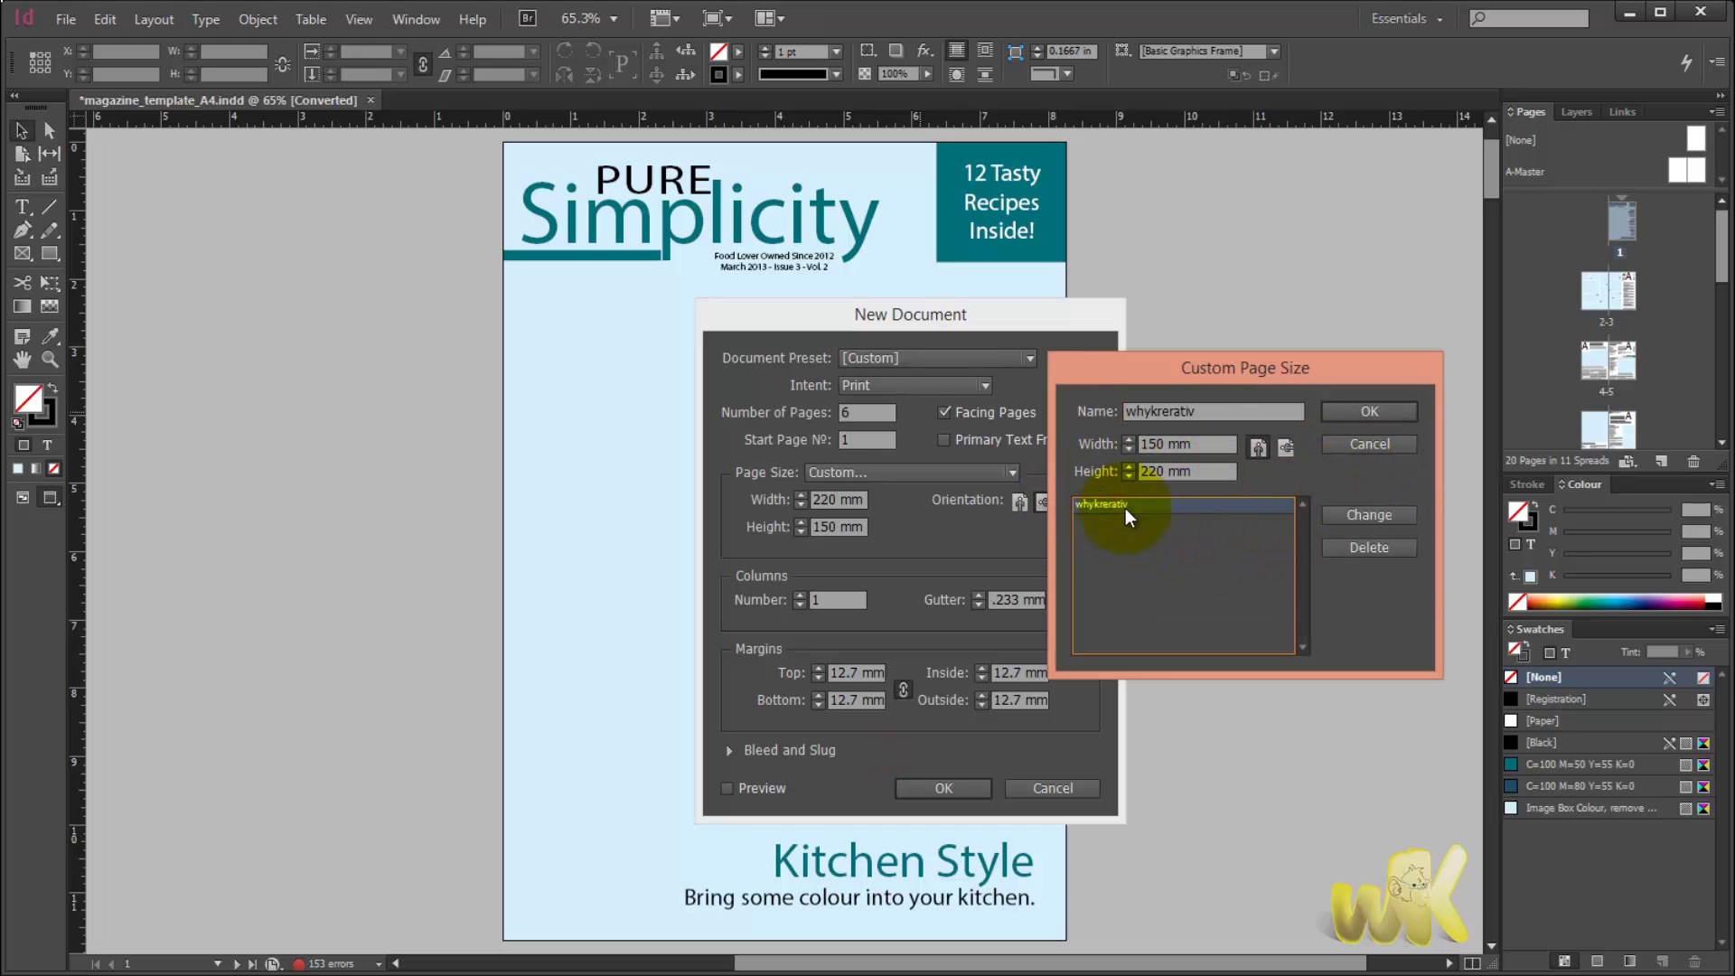
pyautogui.click(1375, 455)
# Switch the page size to Letter, back to whykrerativ, and finally to Letter - Half.
pyautogui.click(886, 476)
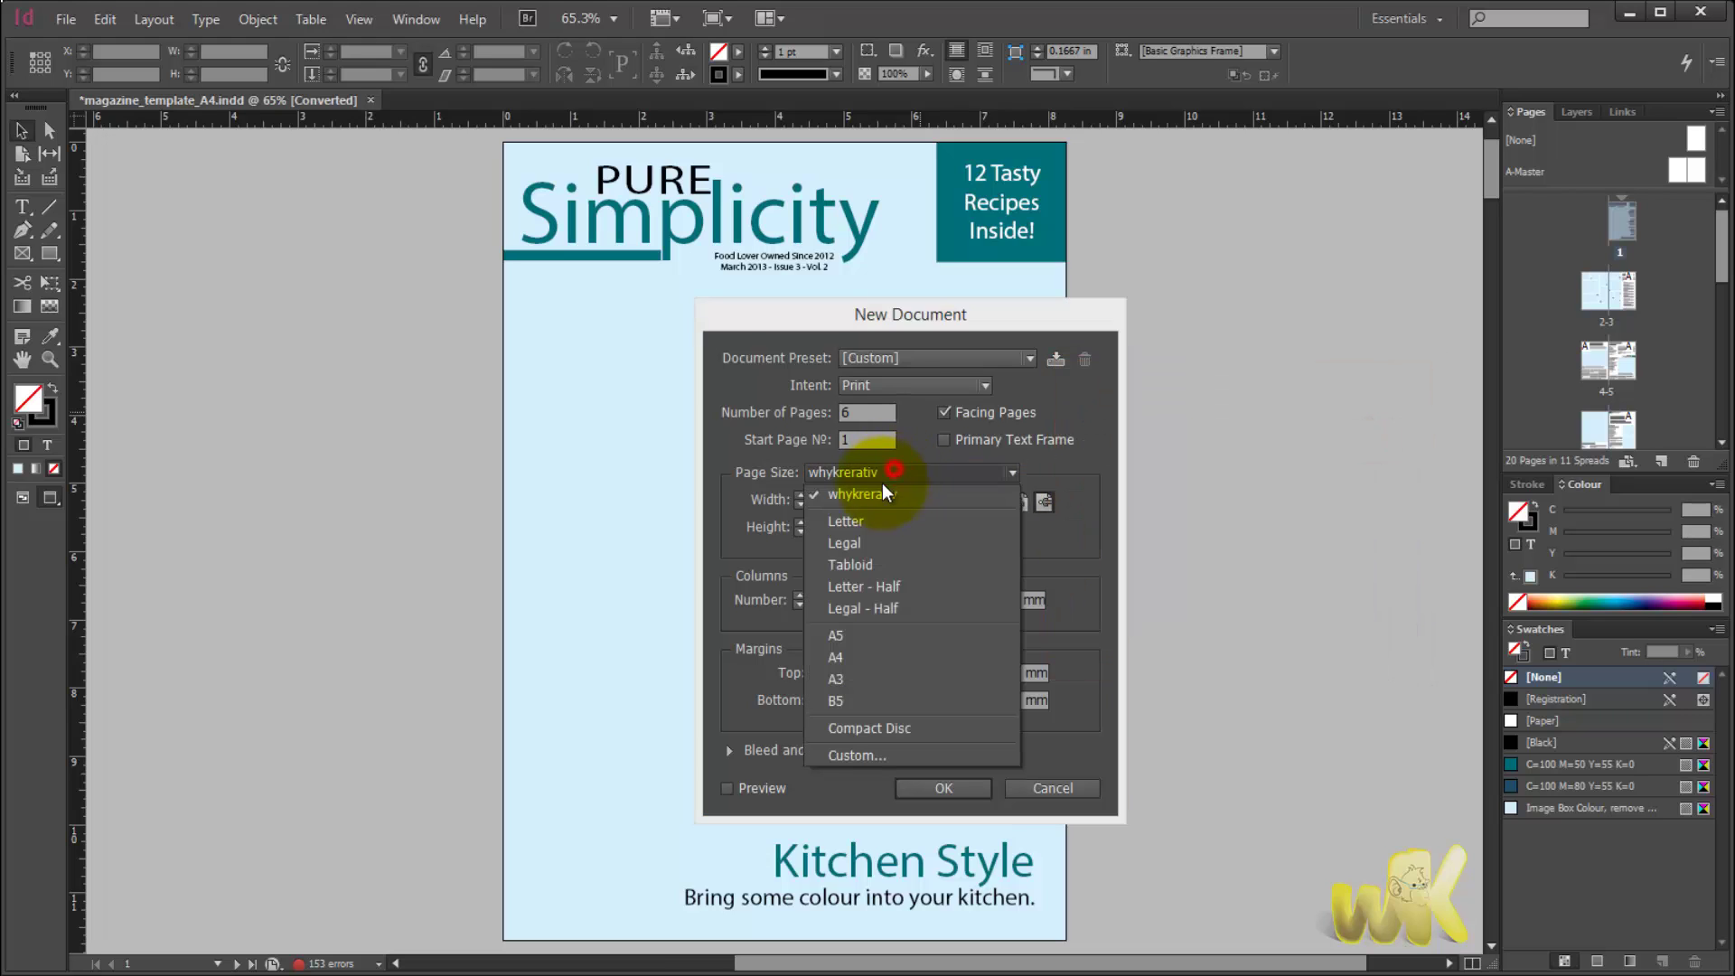
pyautogui.click(869, 521)
pyautogui.click(895, 473)
pyautogui.click(872, 494)
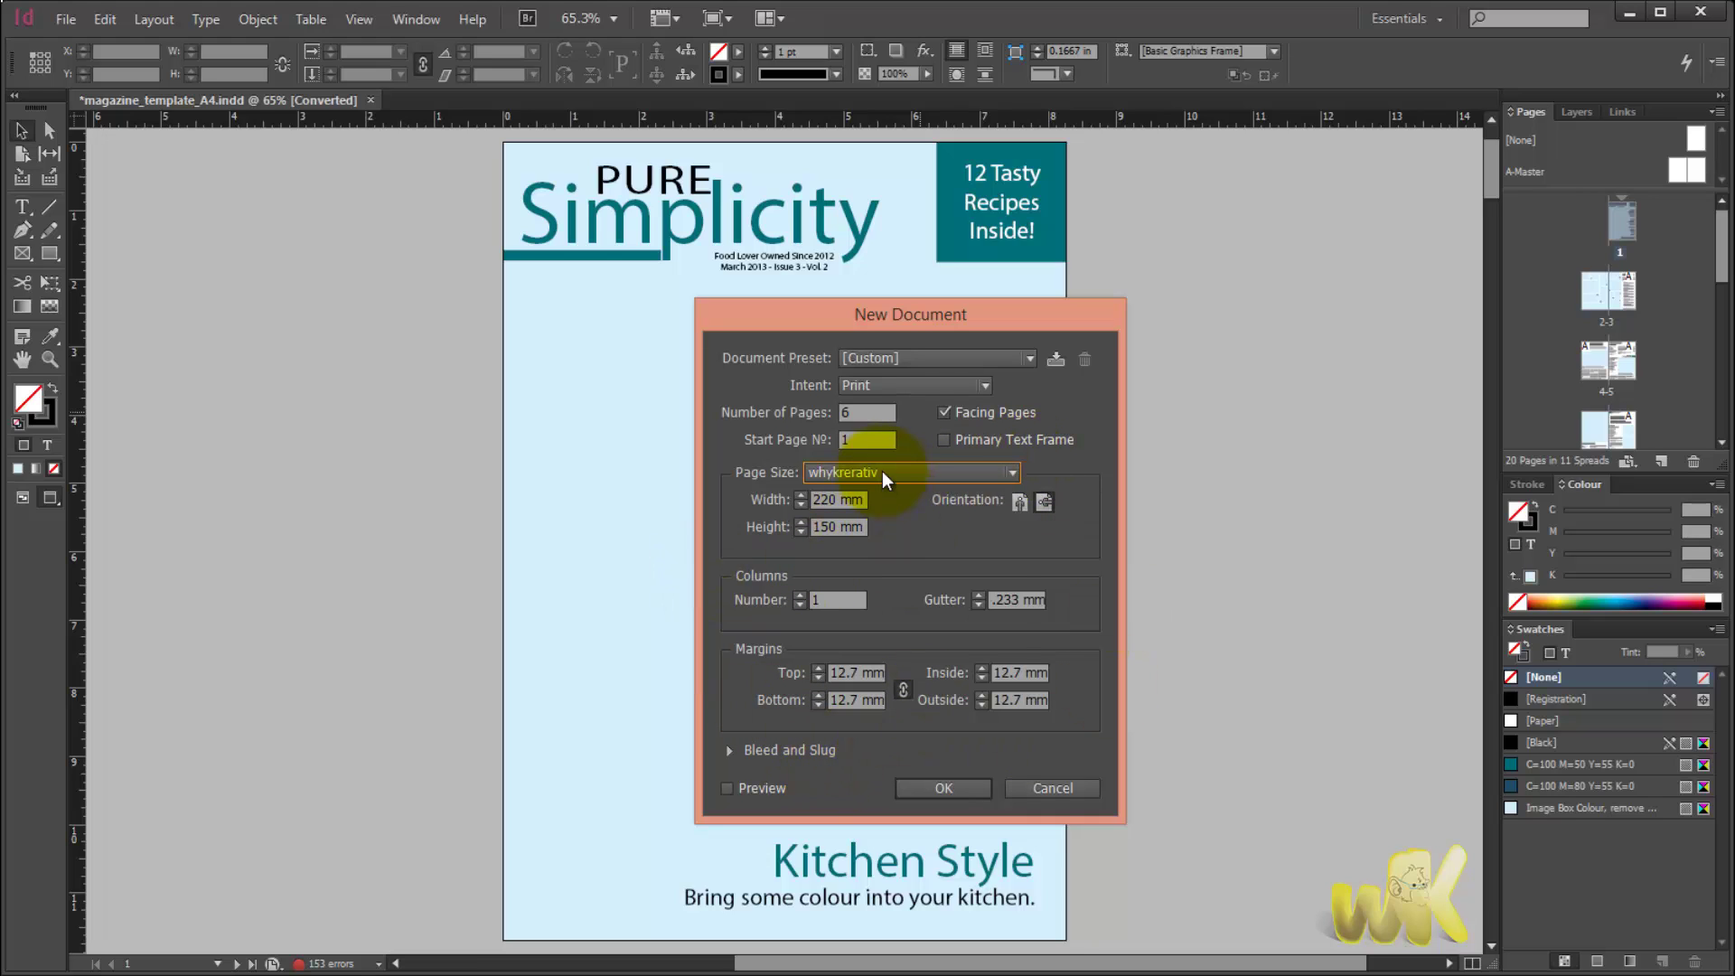
pyautogui.click(882, 472)
pyautogui.click(886, 596)
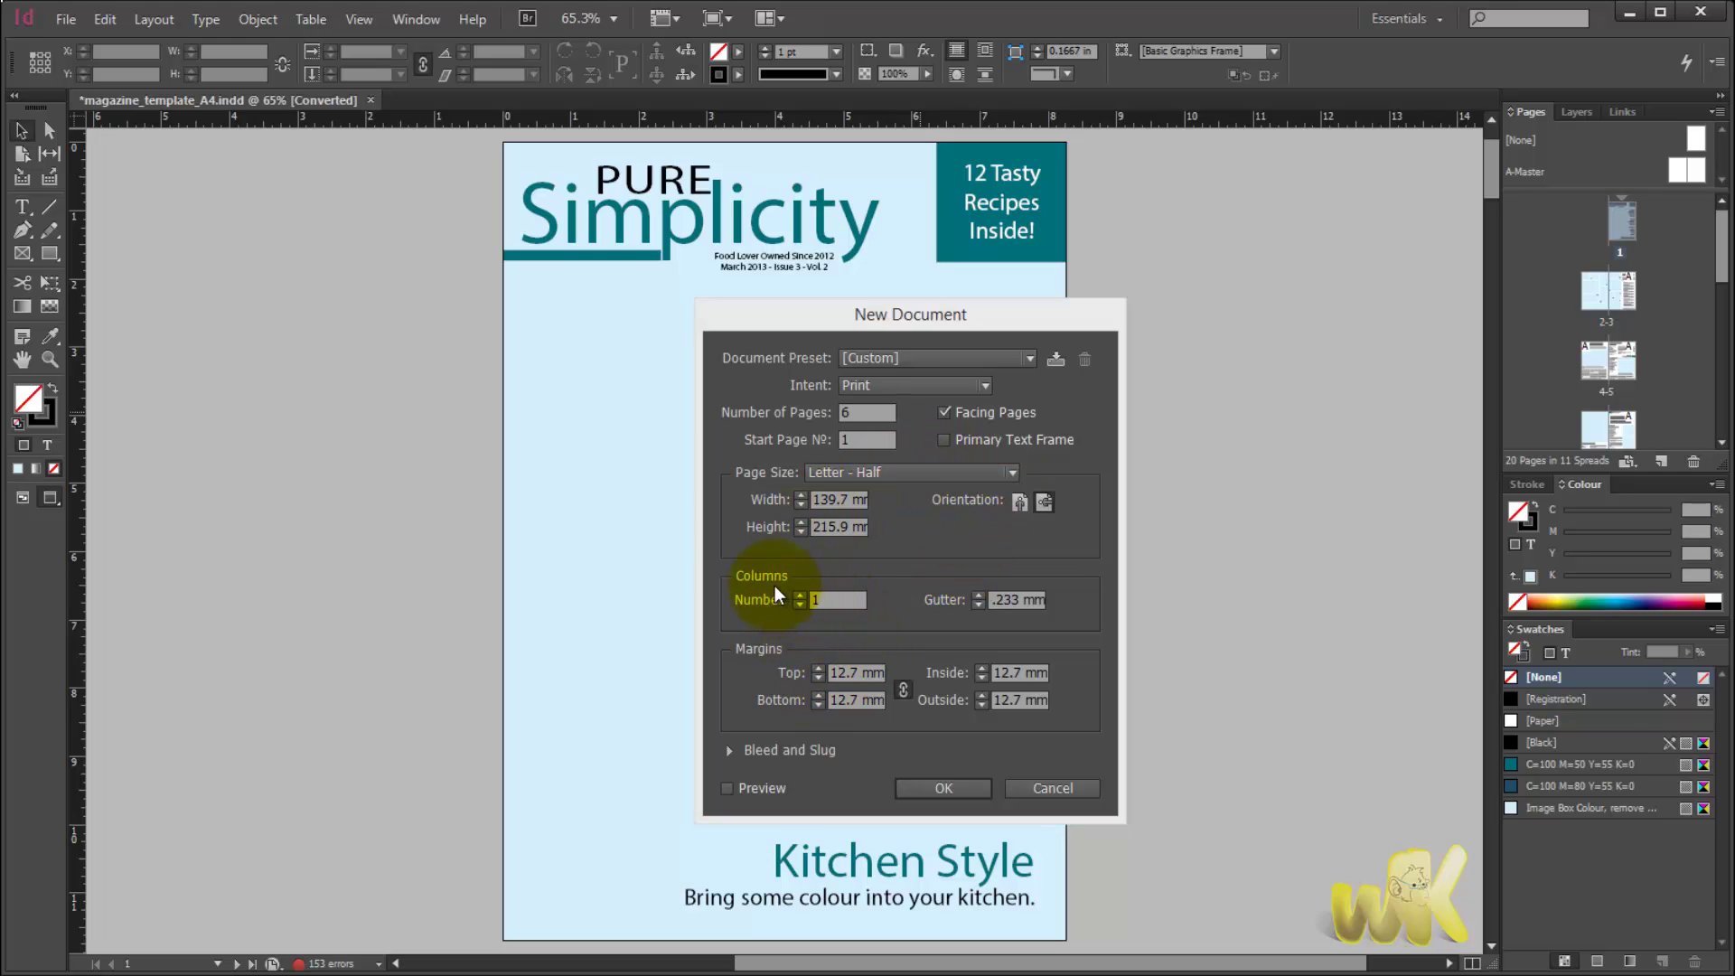
# Set the number of columns to 3 and create the document.
pyautogui.doubleClick(822, 601)
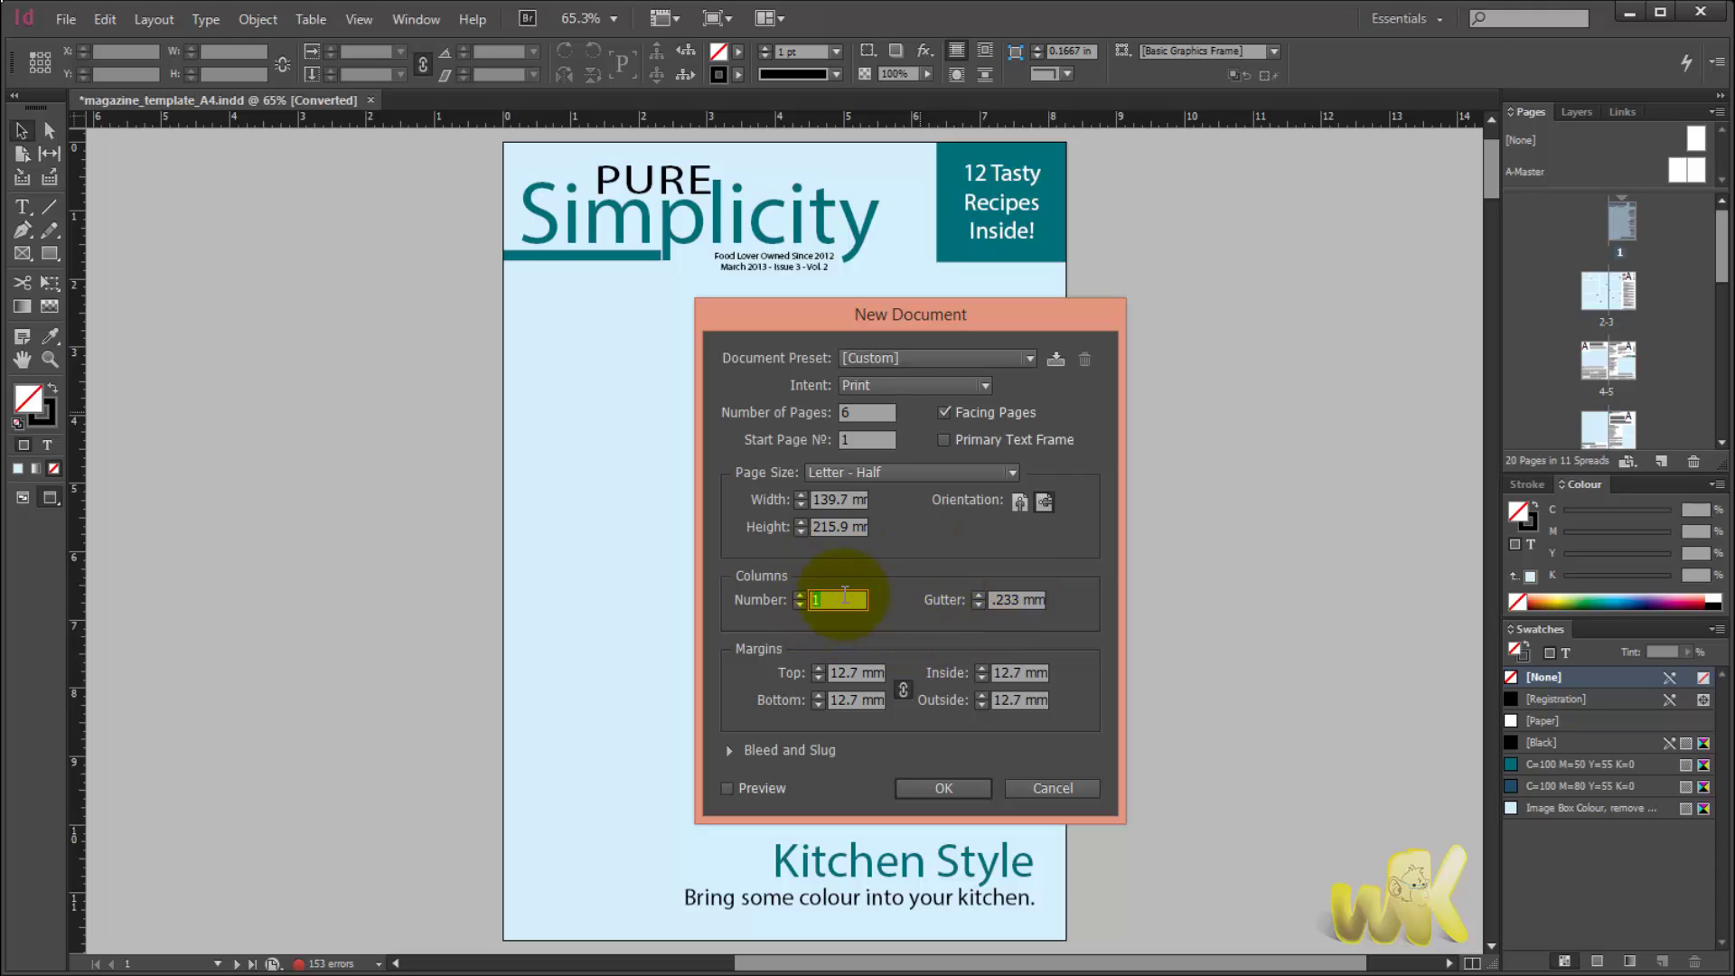
pyautogui.write('3')
pyautogui.press('Tab')
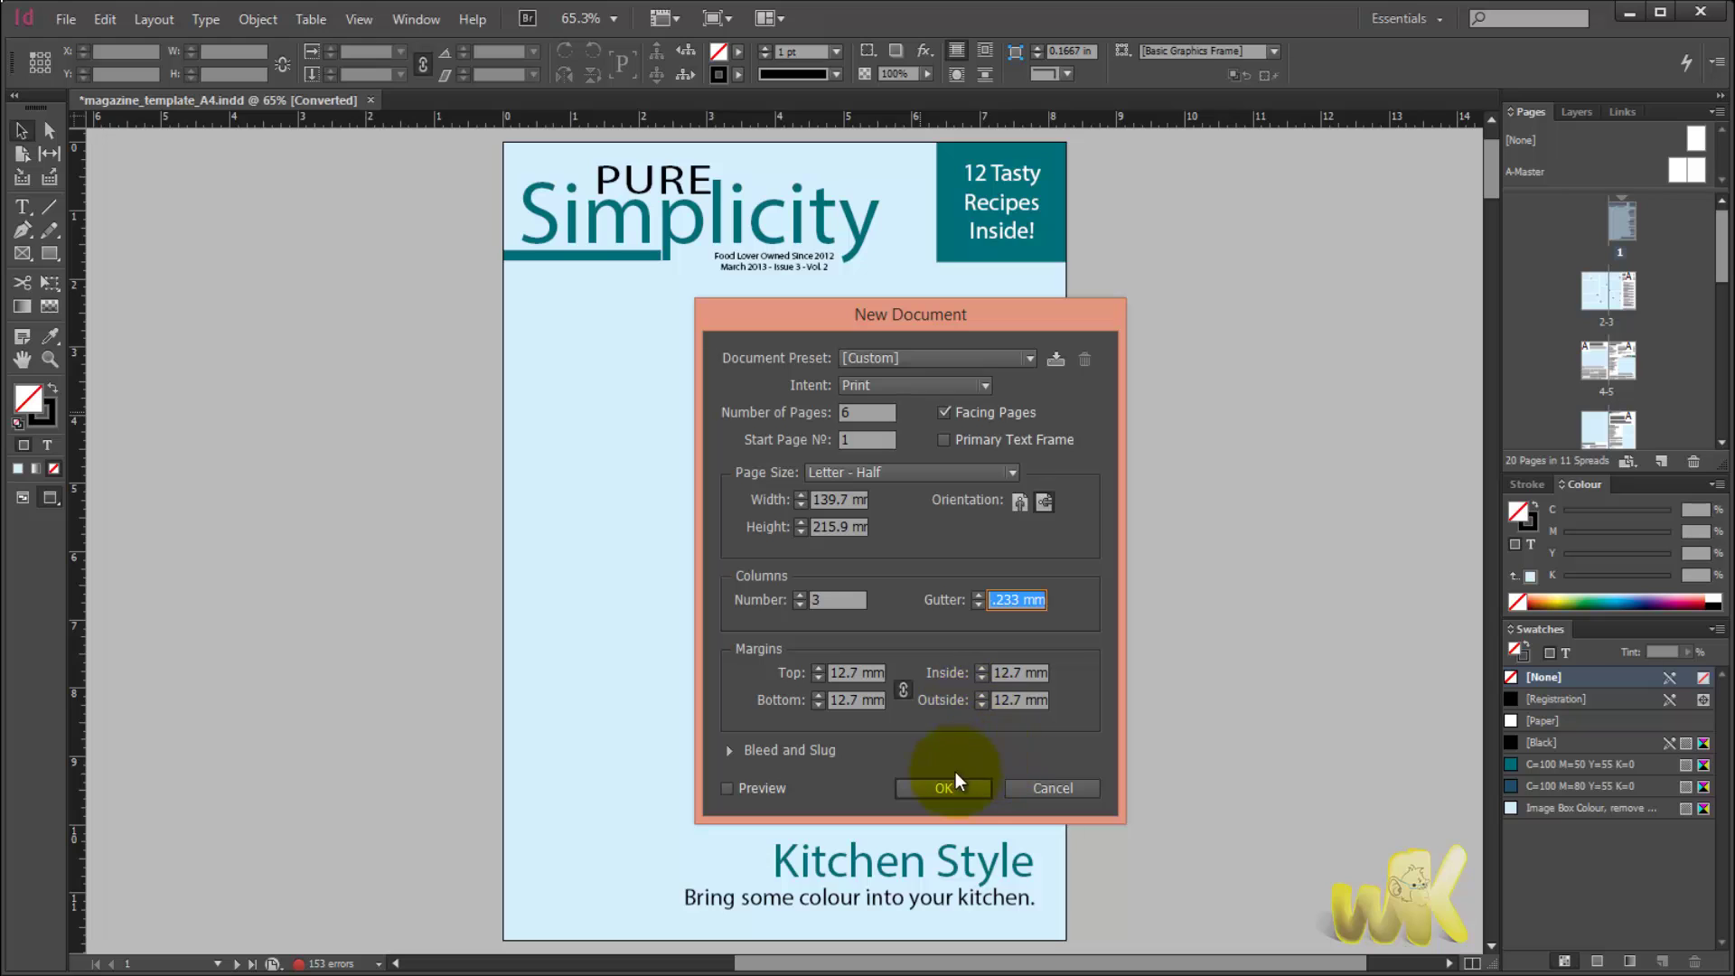
pyautogui.click(936, 784)
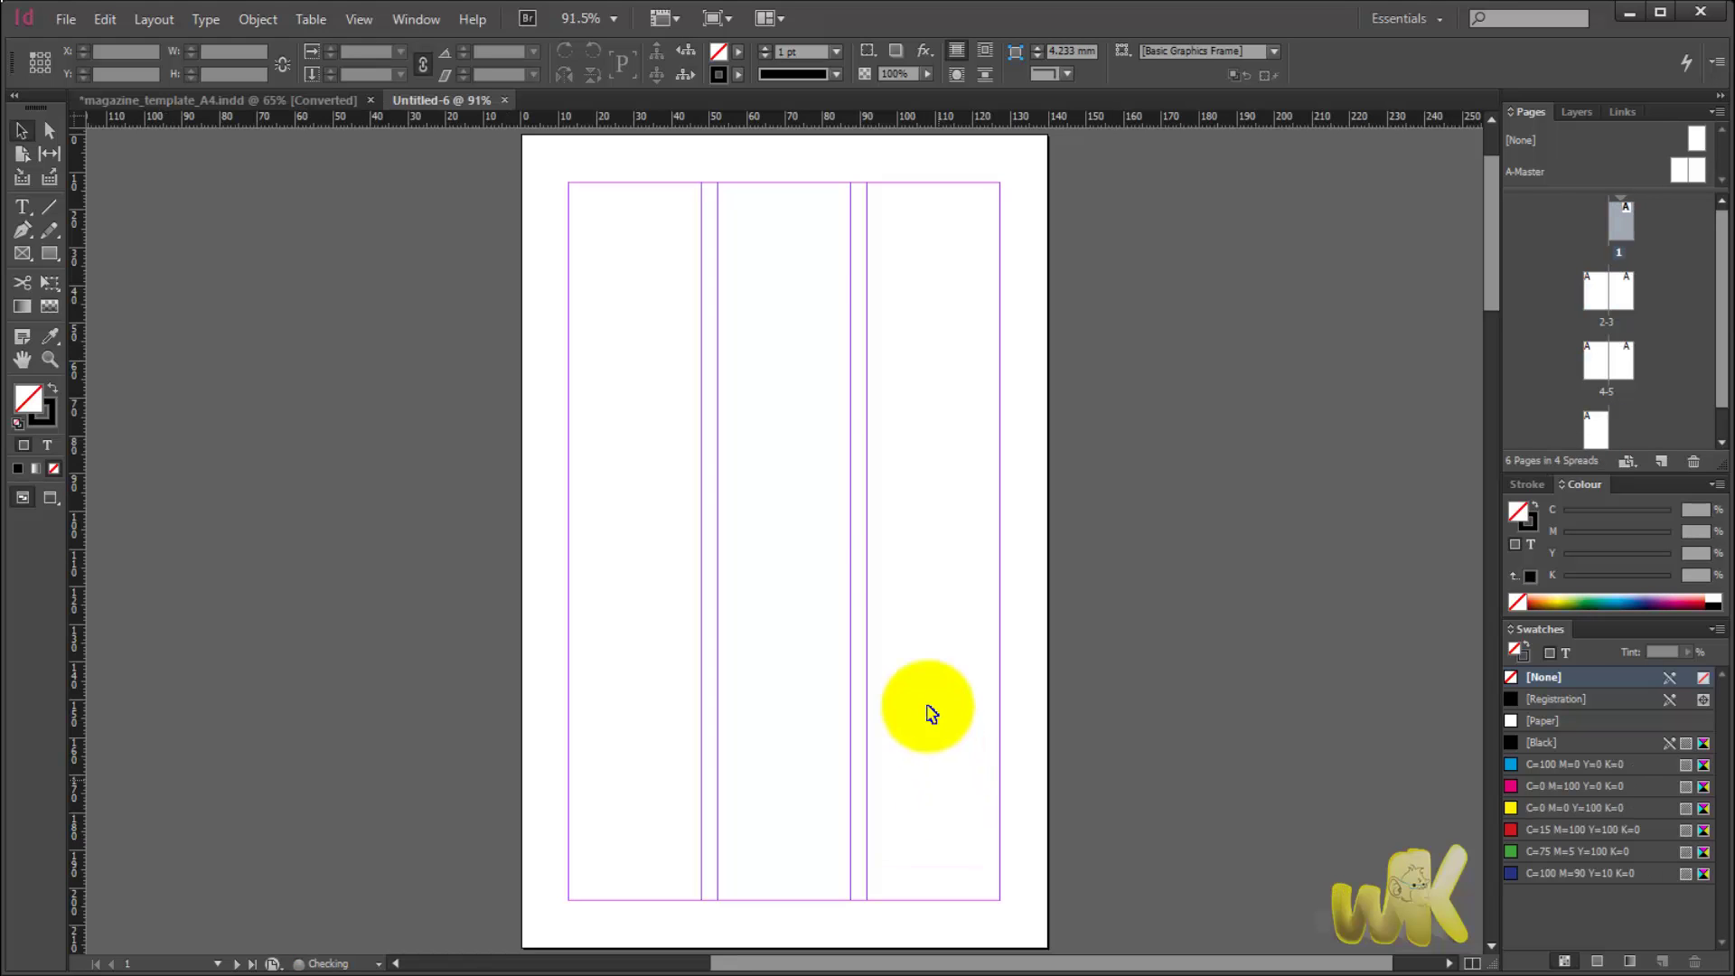
# Examine the column guides on the page 2-3 spread, and close the untitled document.
pyautogui.click(1643, 231)
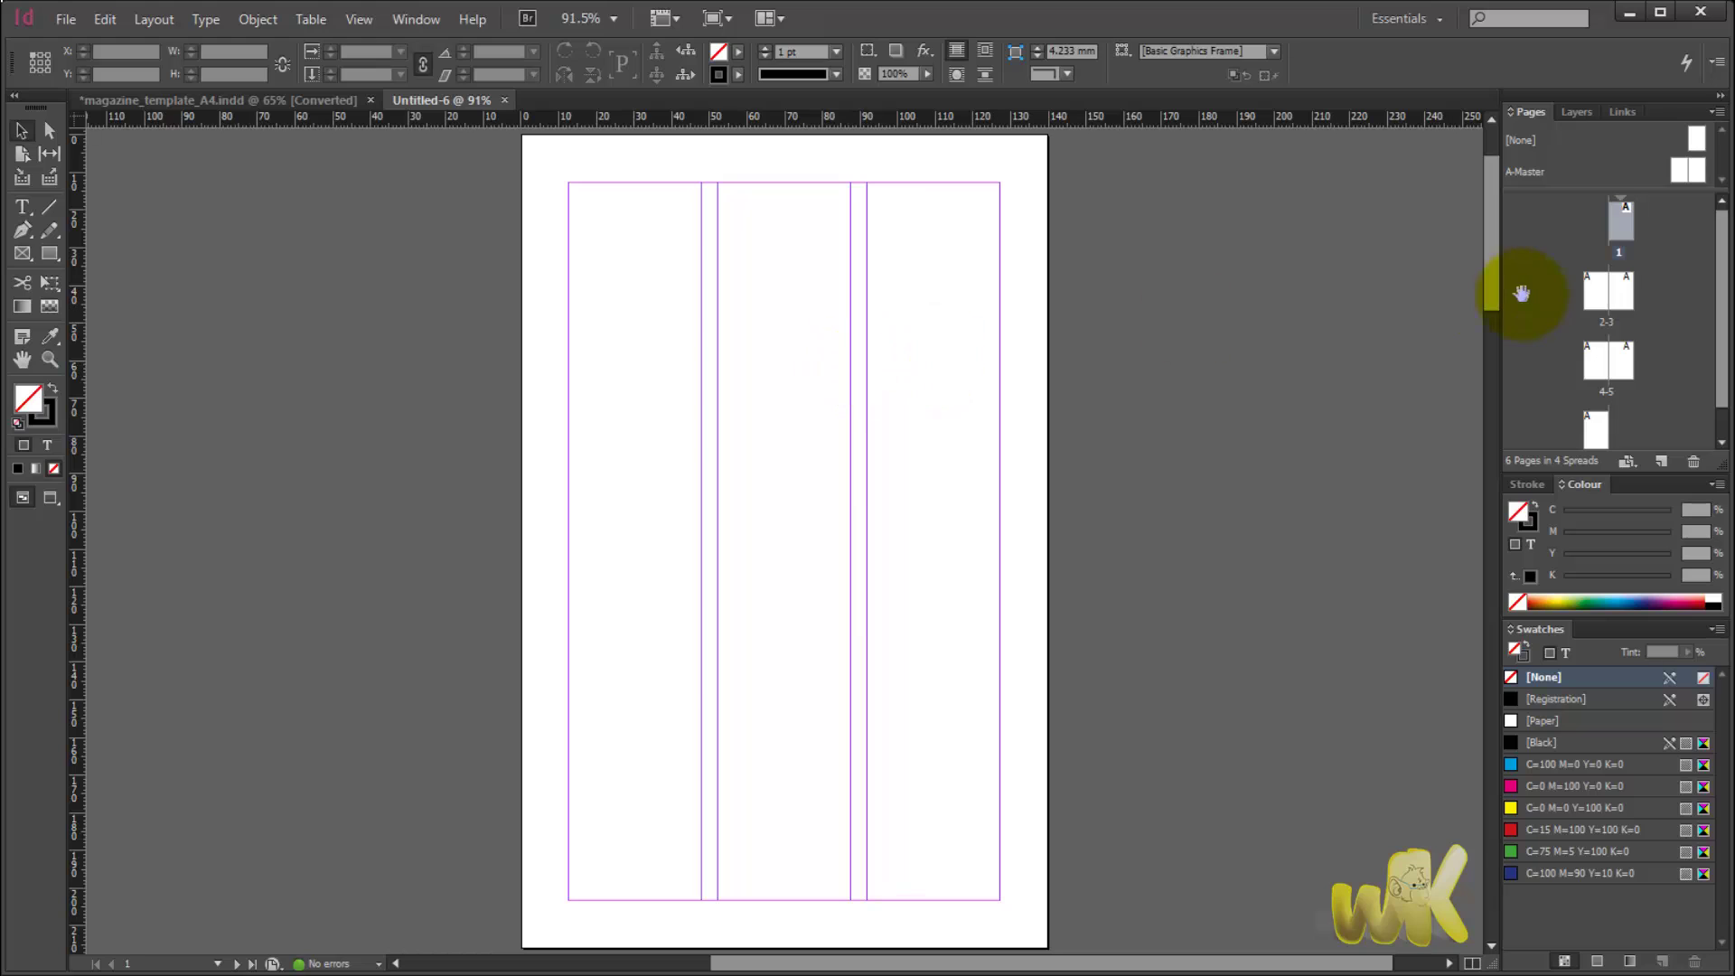
pyautogui.click(1609, 305)
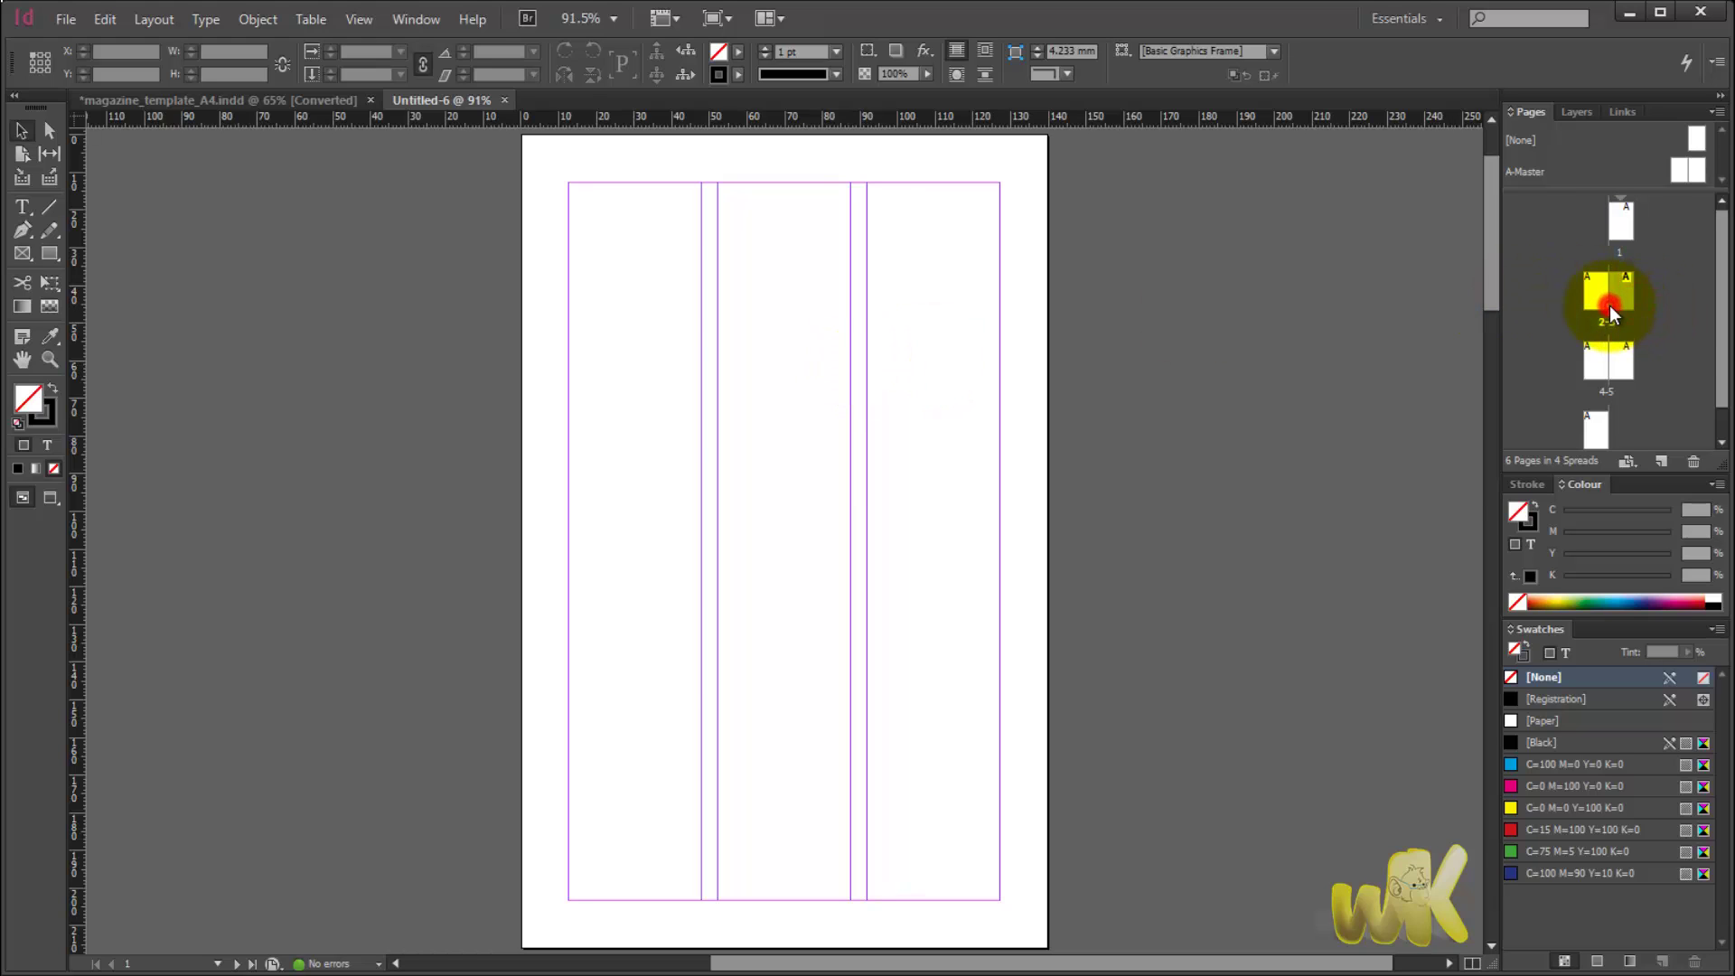
pyautogui.click(1610, 305)
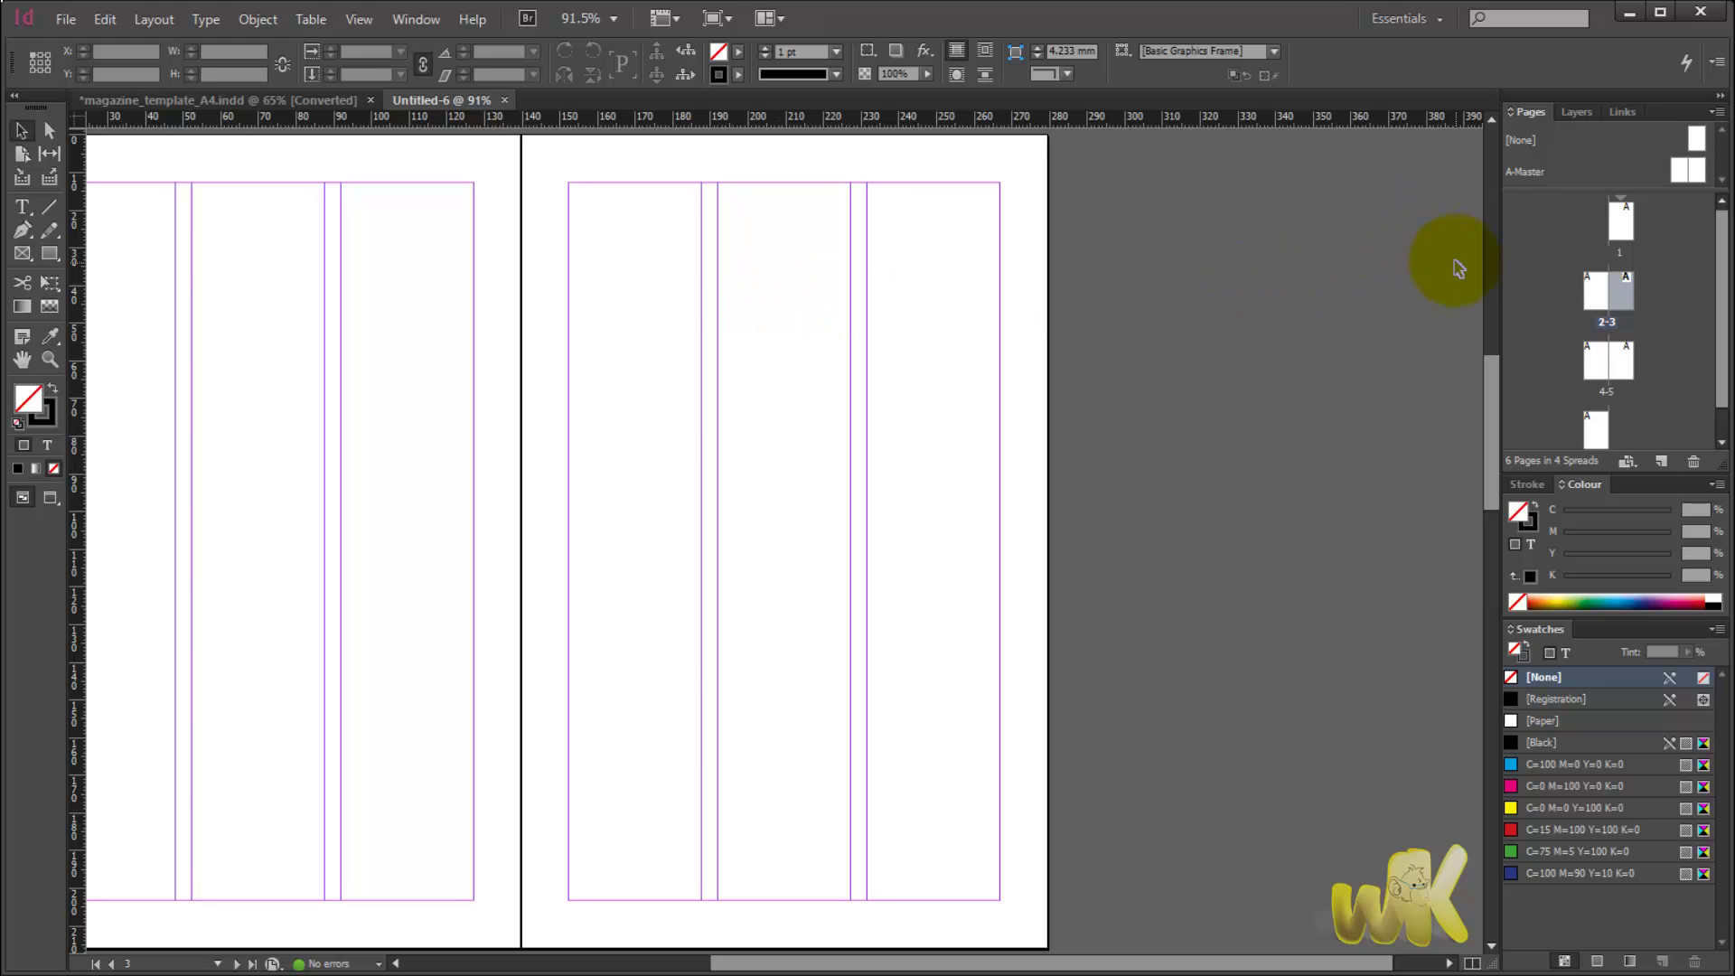
pyautogui.click(504, 100)
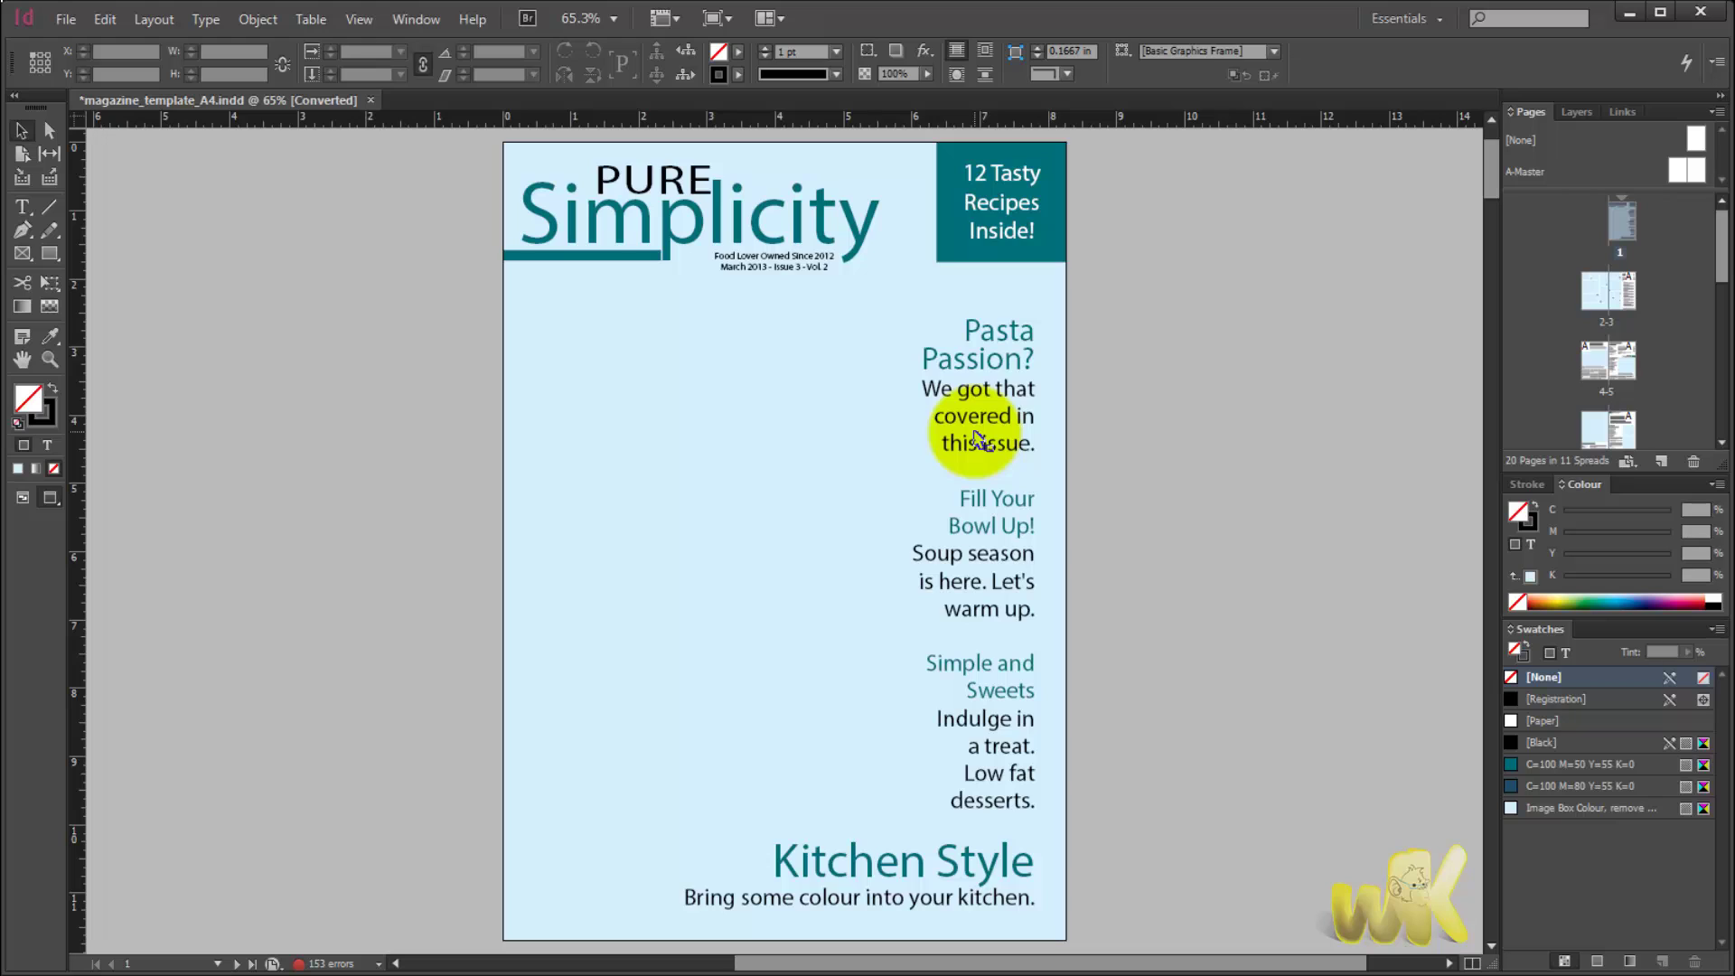
# Start another new document with 6 pages and the Letter - Half page size.
pyautogui.hotkey('ctrl', 'n')
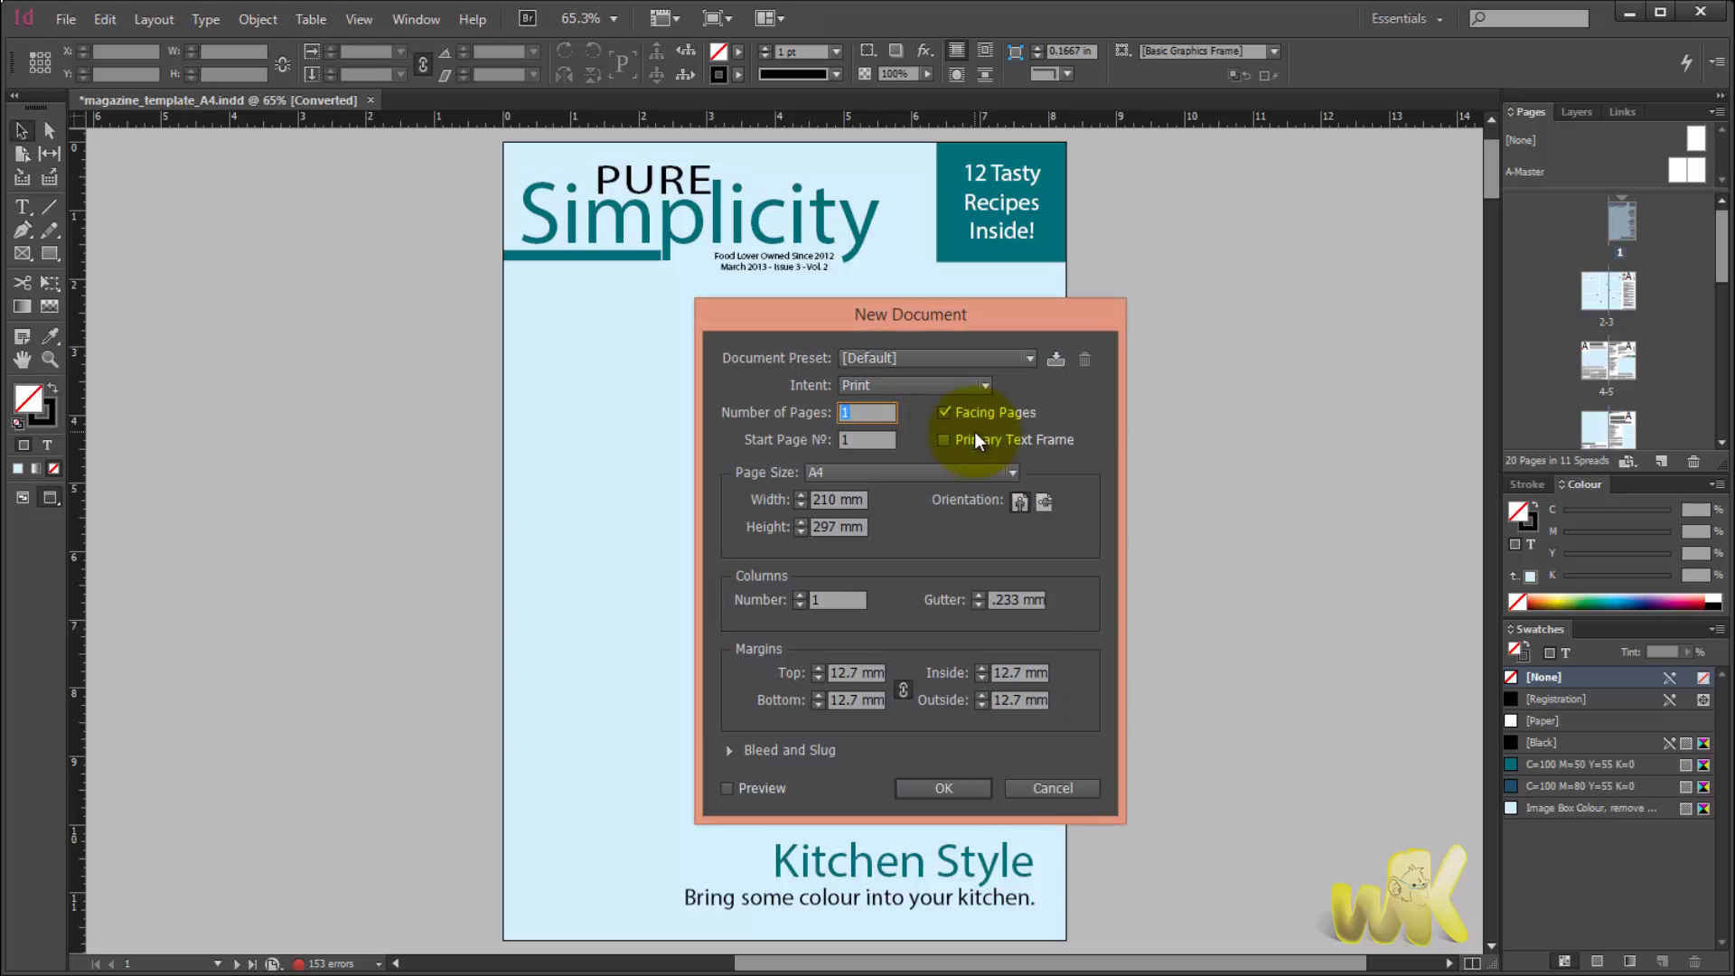
pyautogui.write('6')
pyautogui.press('Tab')
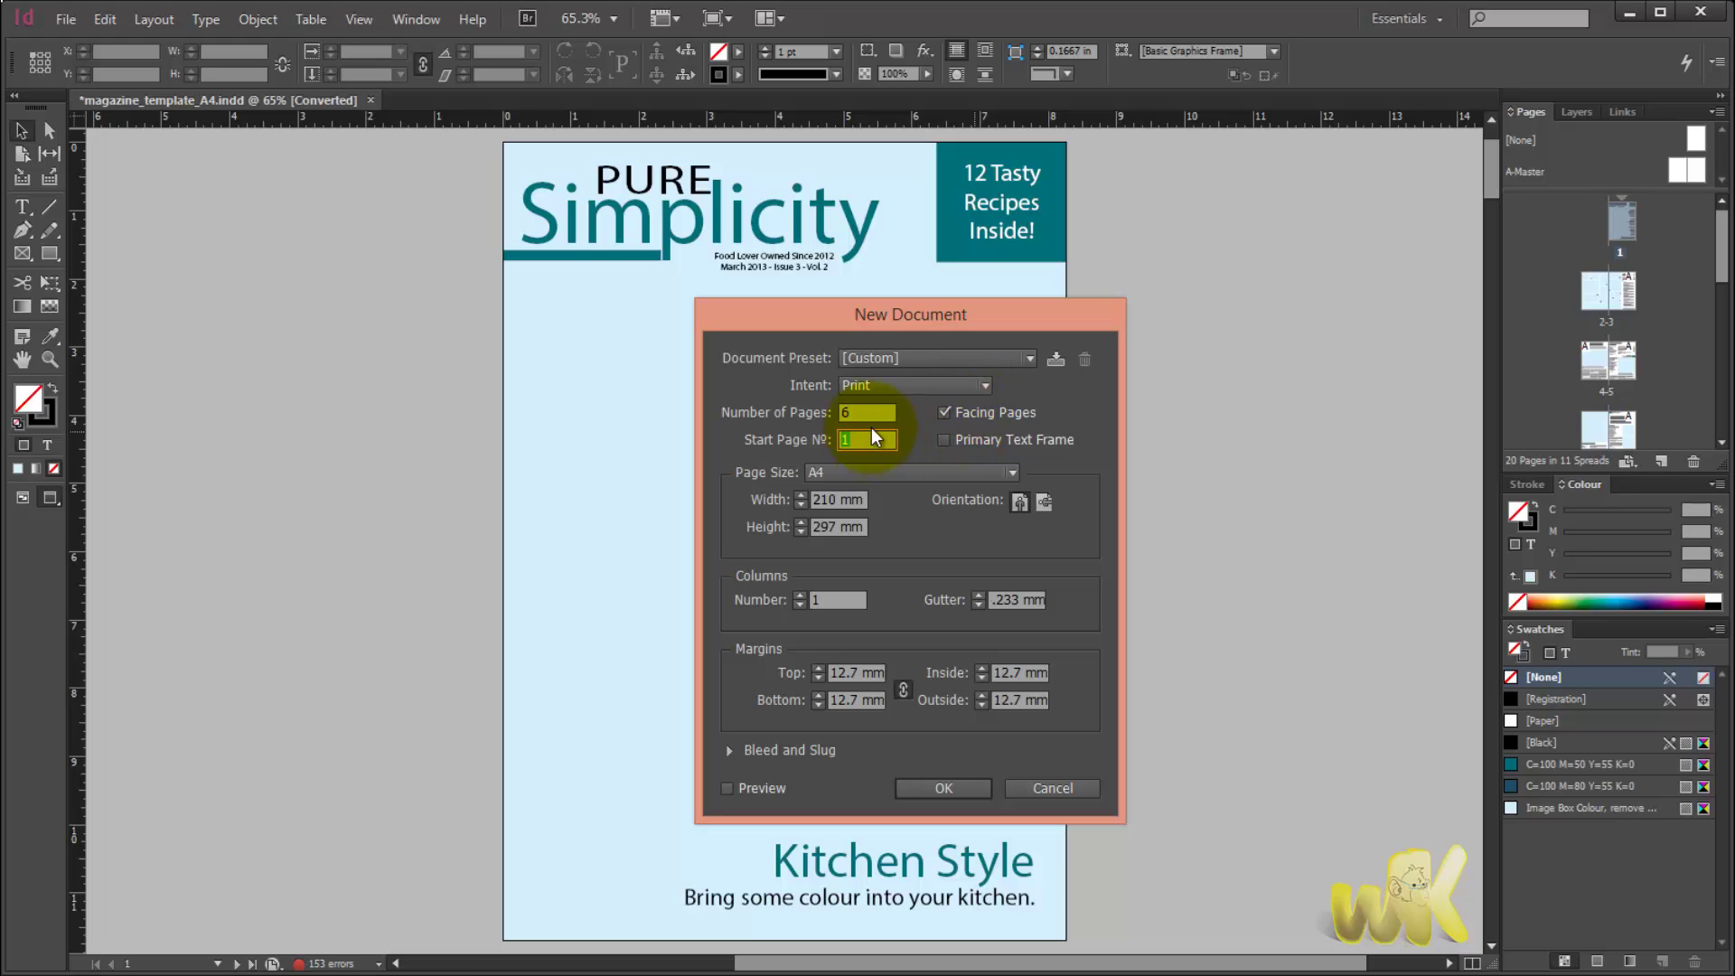
pyautogui.click(846, 470)
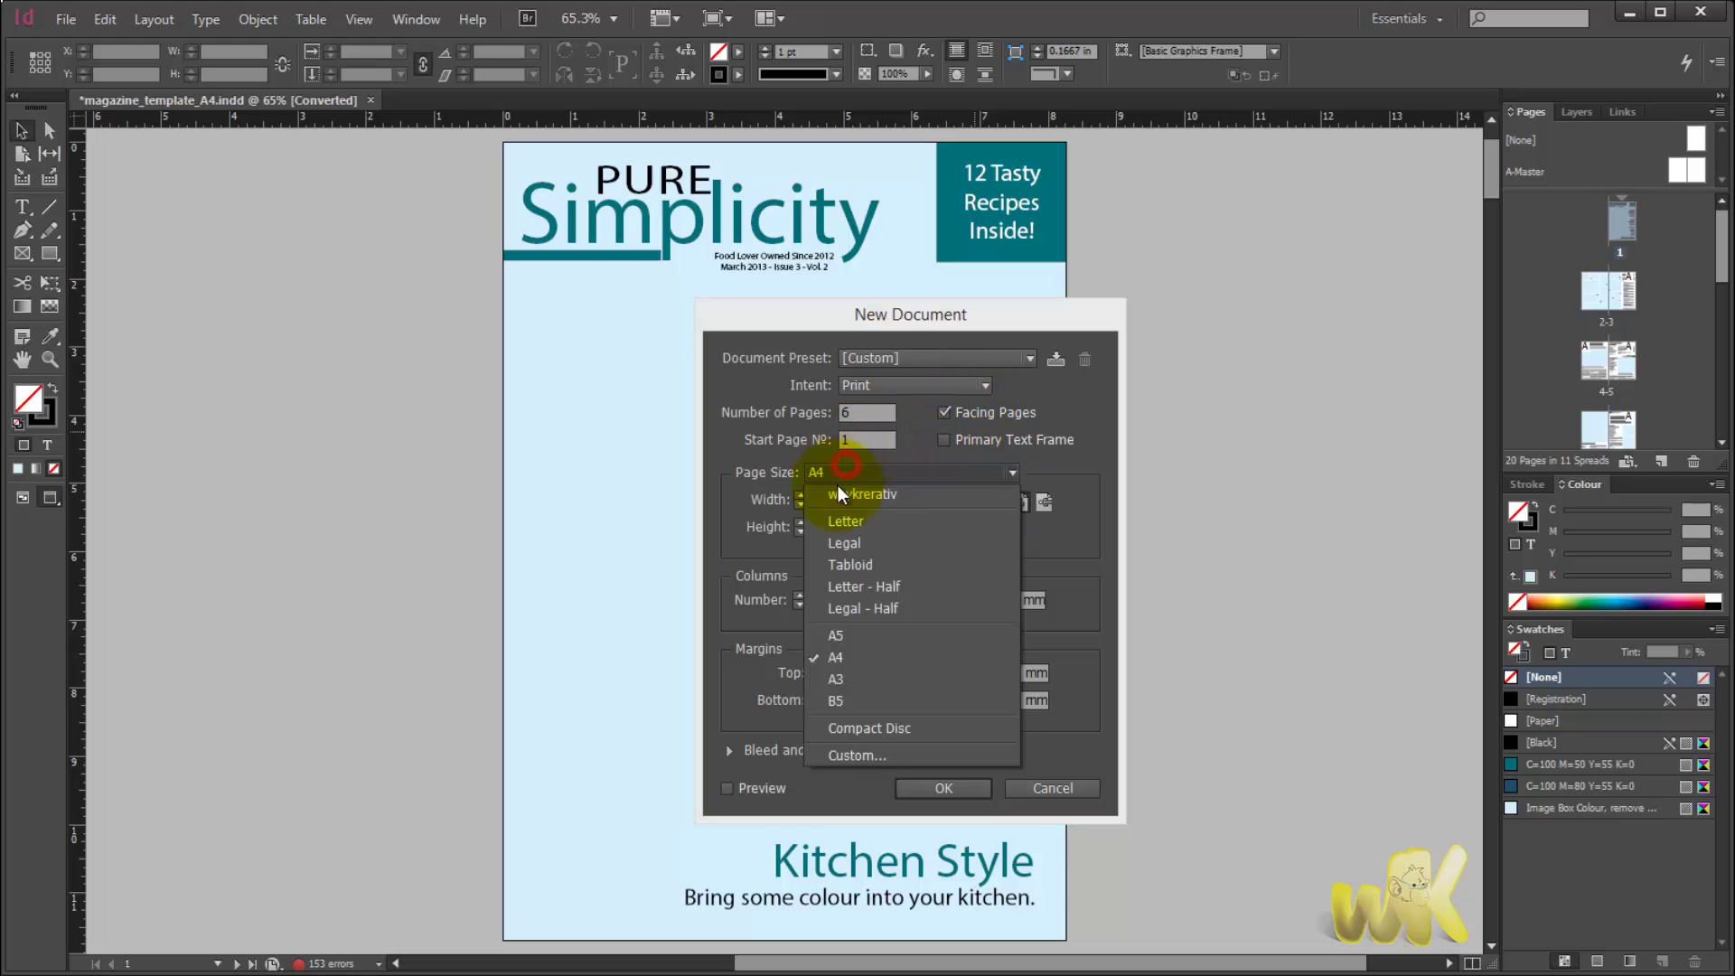
pyautogui.click(873, 588)
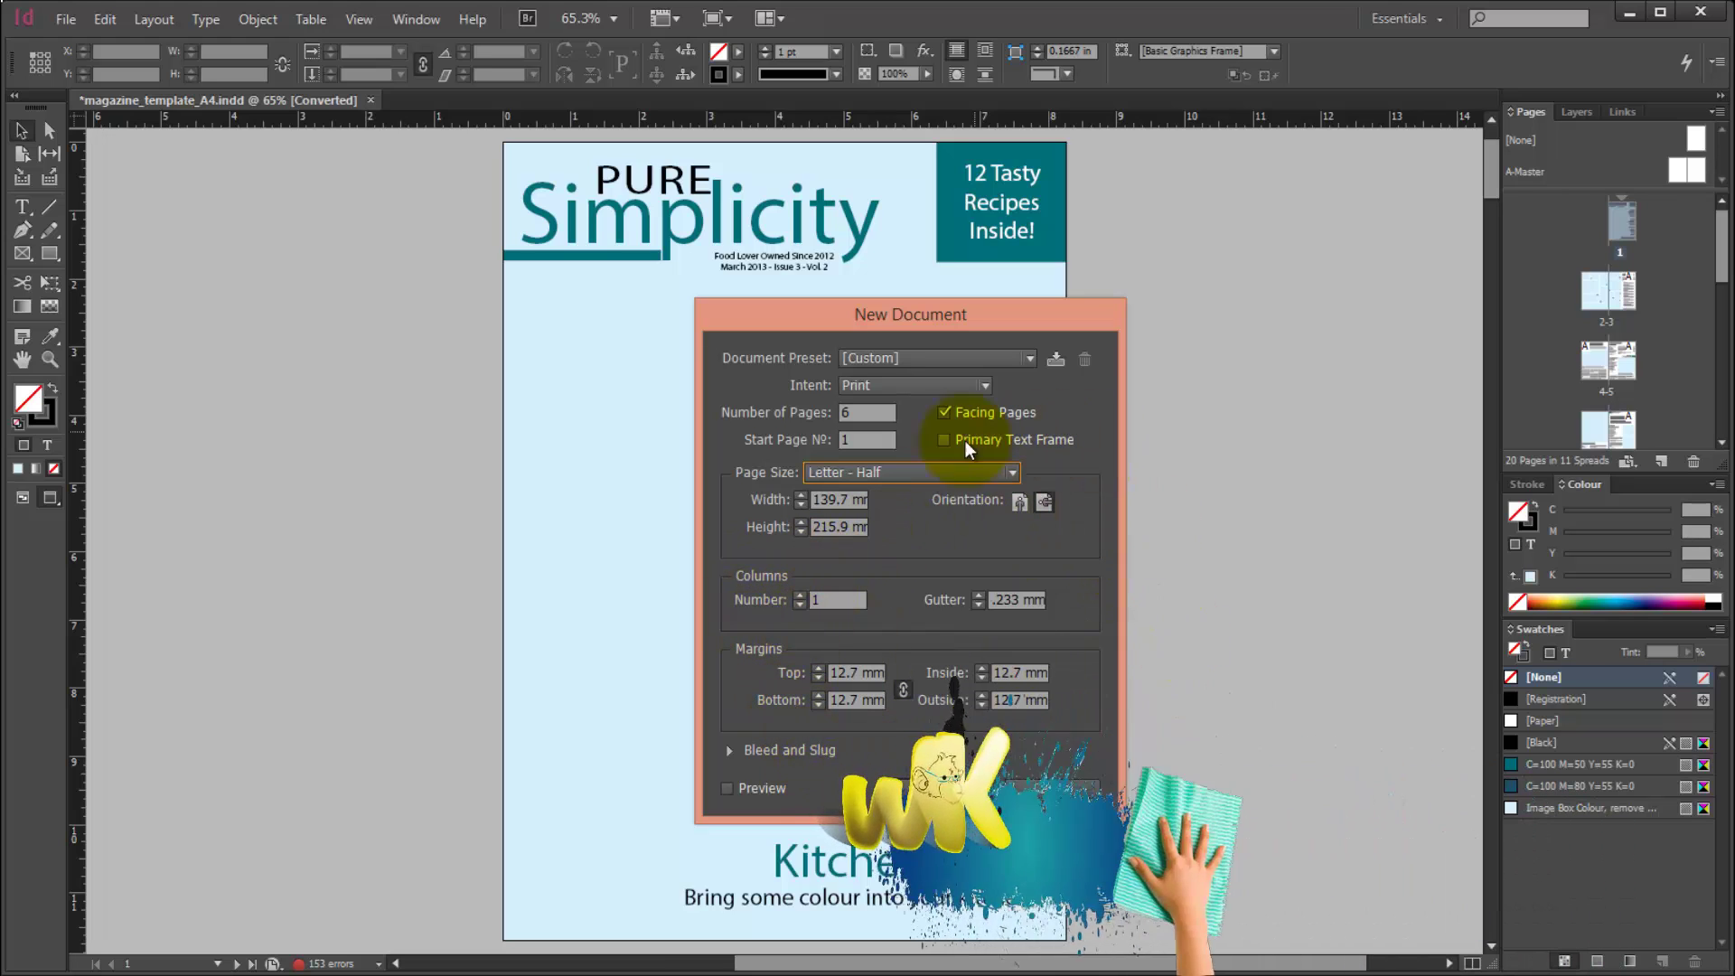
# Move the new document settings clear of the page area and enable the live preview.
pyautogui.moveTo(1024, 329); pyautogui.dragTo(1059, 277)
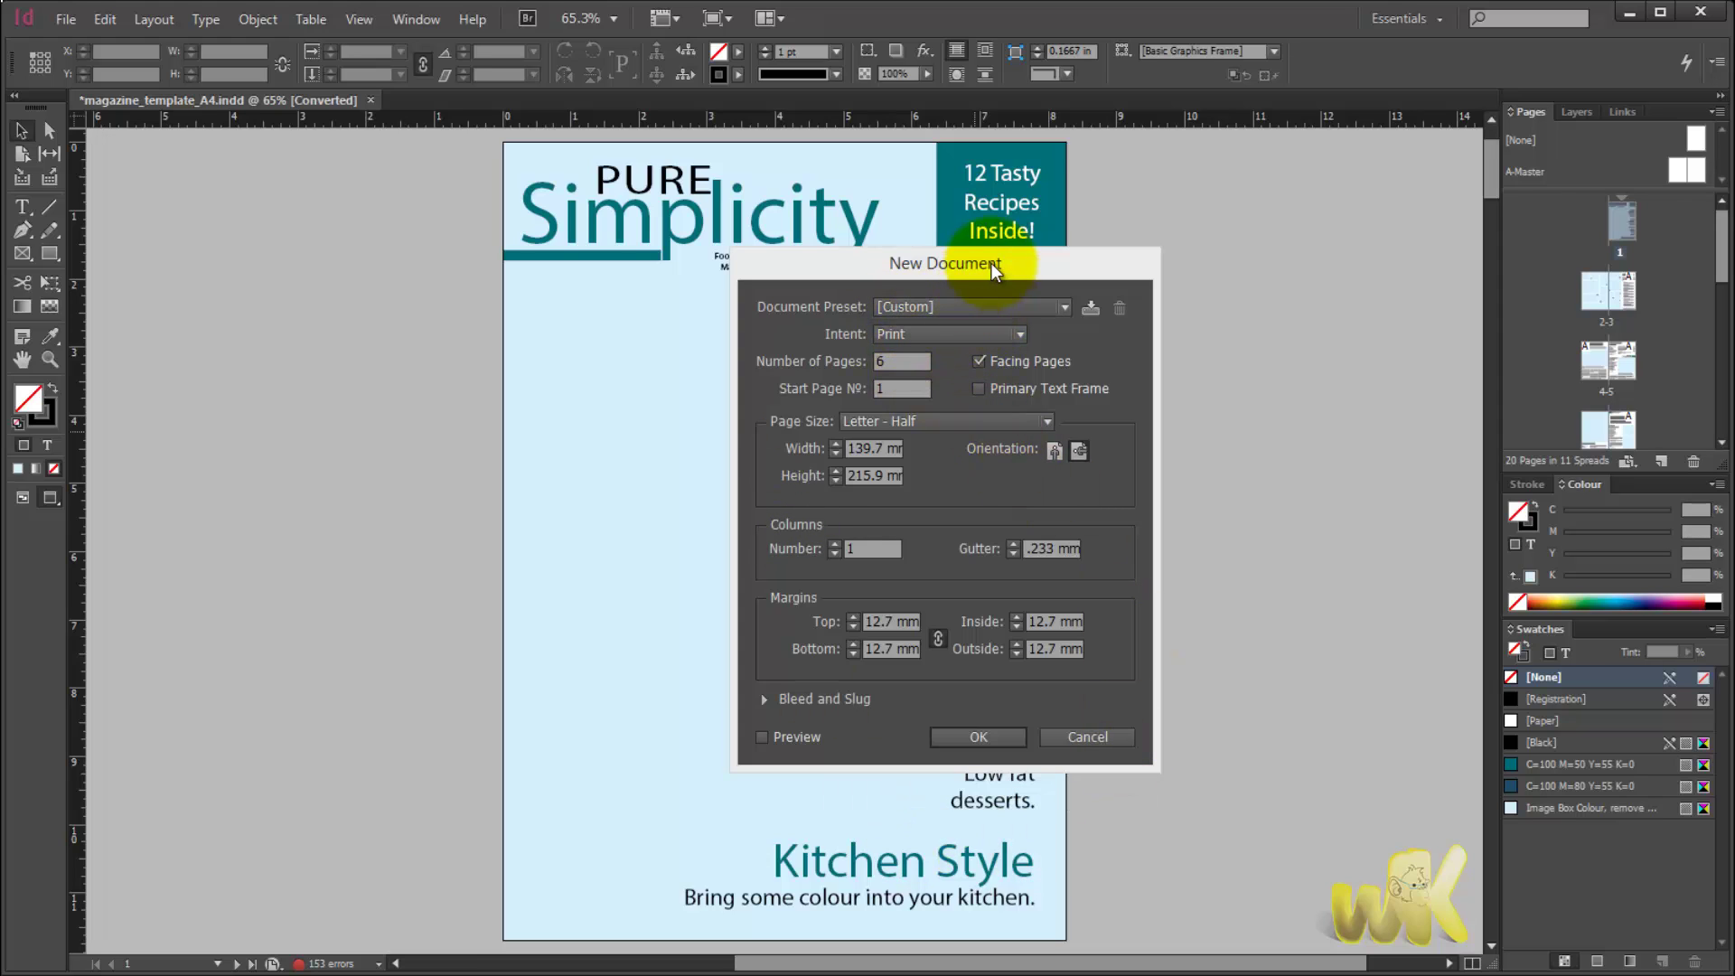
pyautogui.moveTo(991, 263); pyautogui.dragTo(1310, 204)
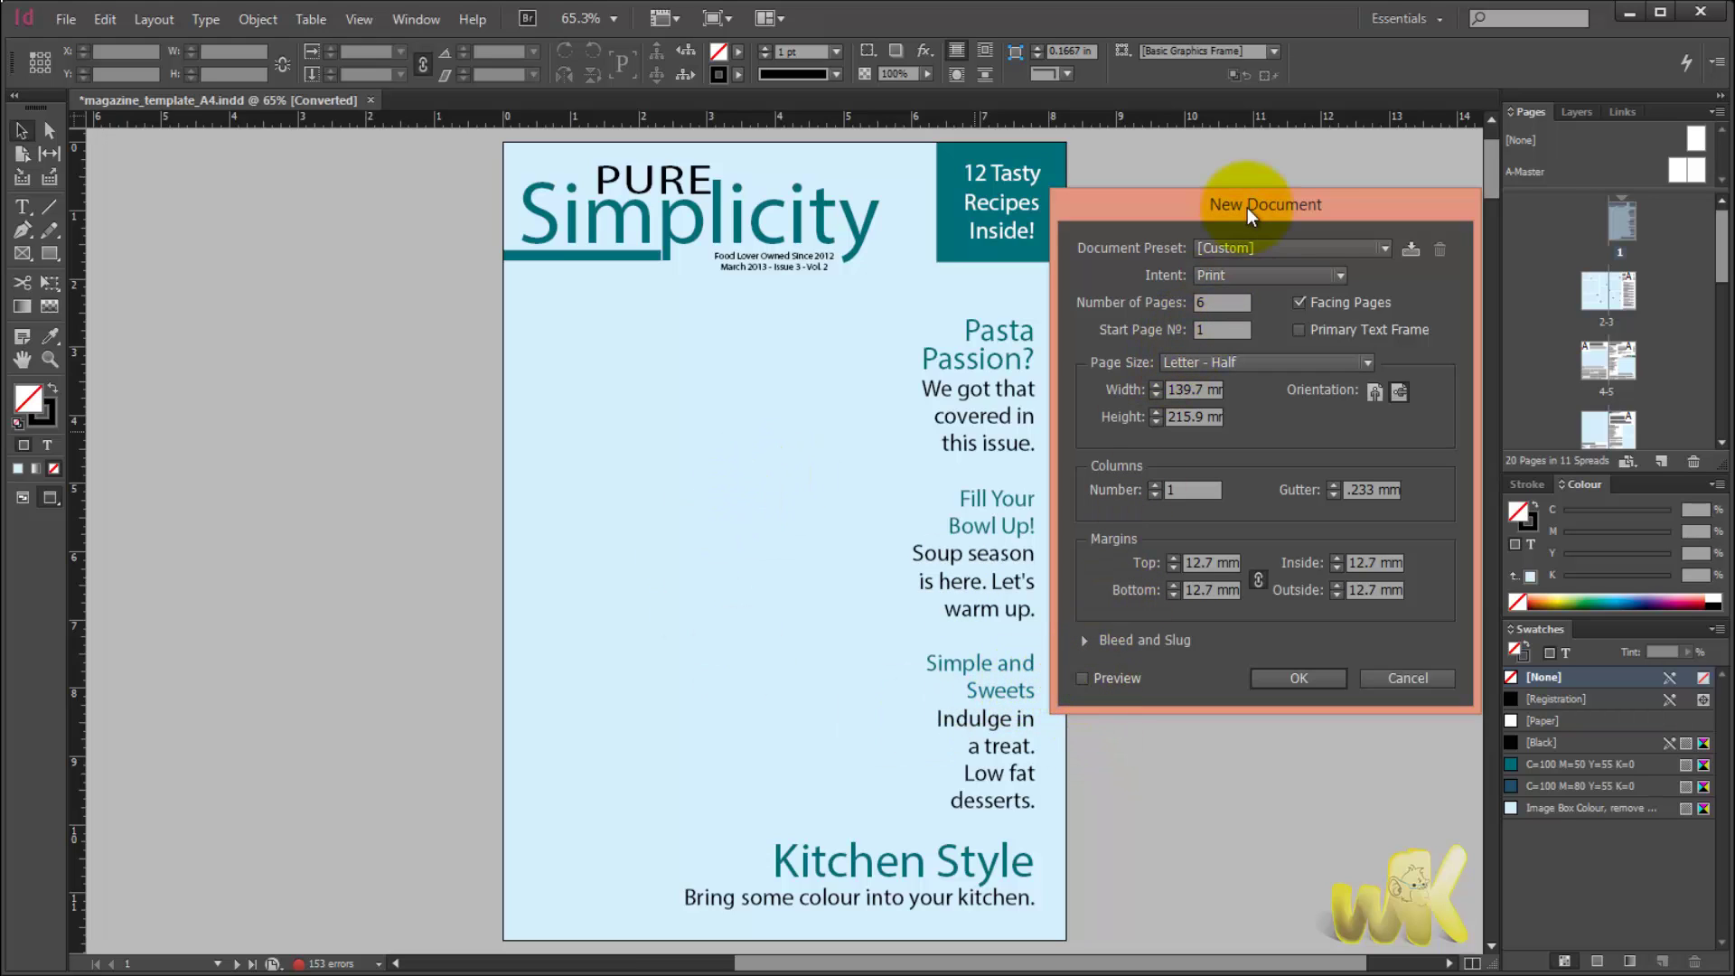
pyautogui.moveTo(1287, 206); pyautogui.dragTo(1318, 199)
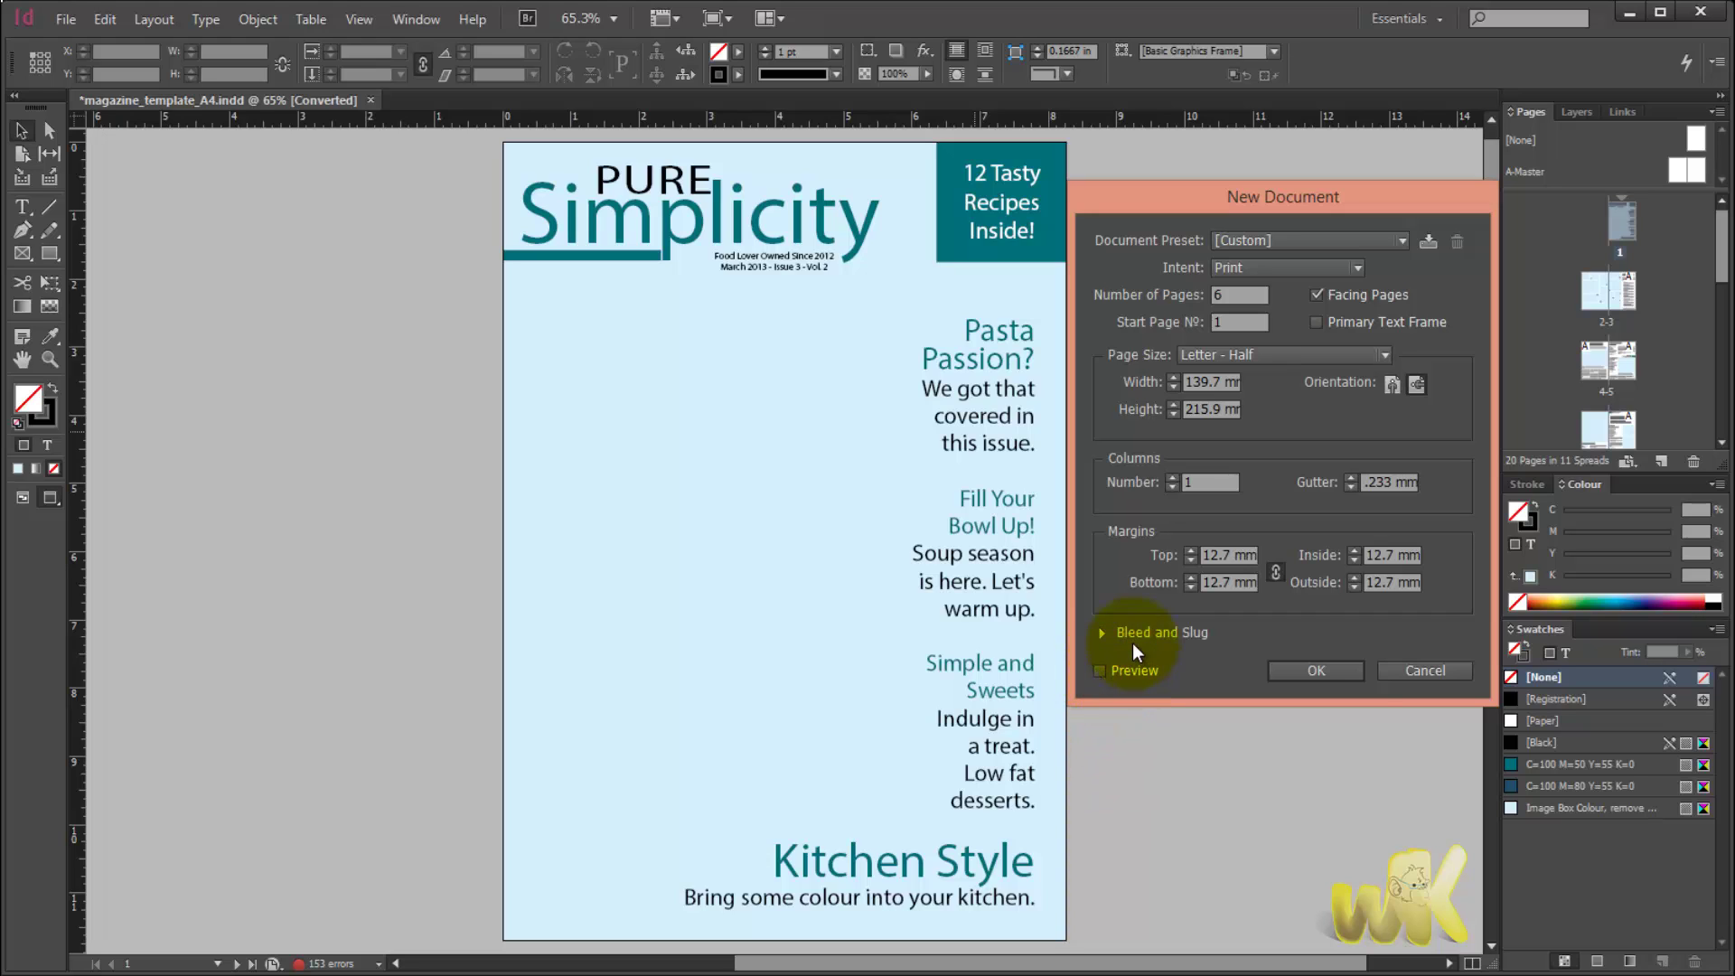
pyautogui.click(1098, 672)
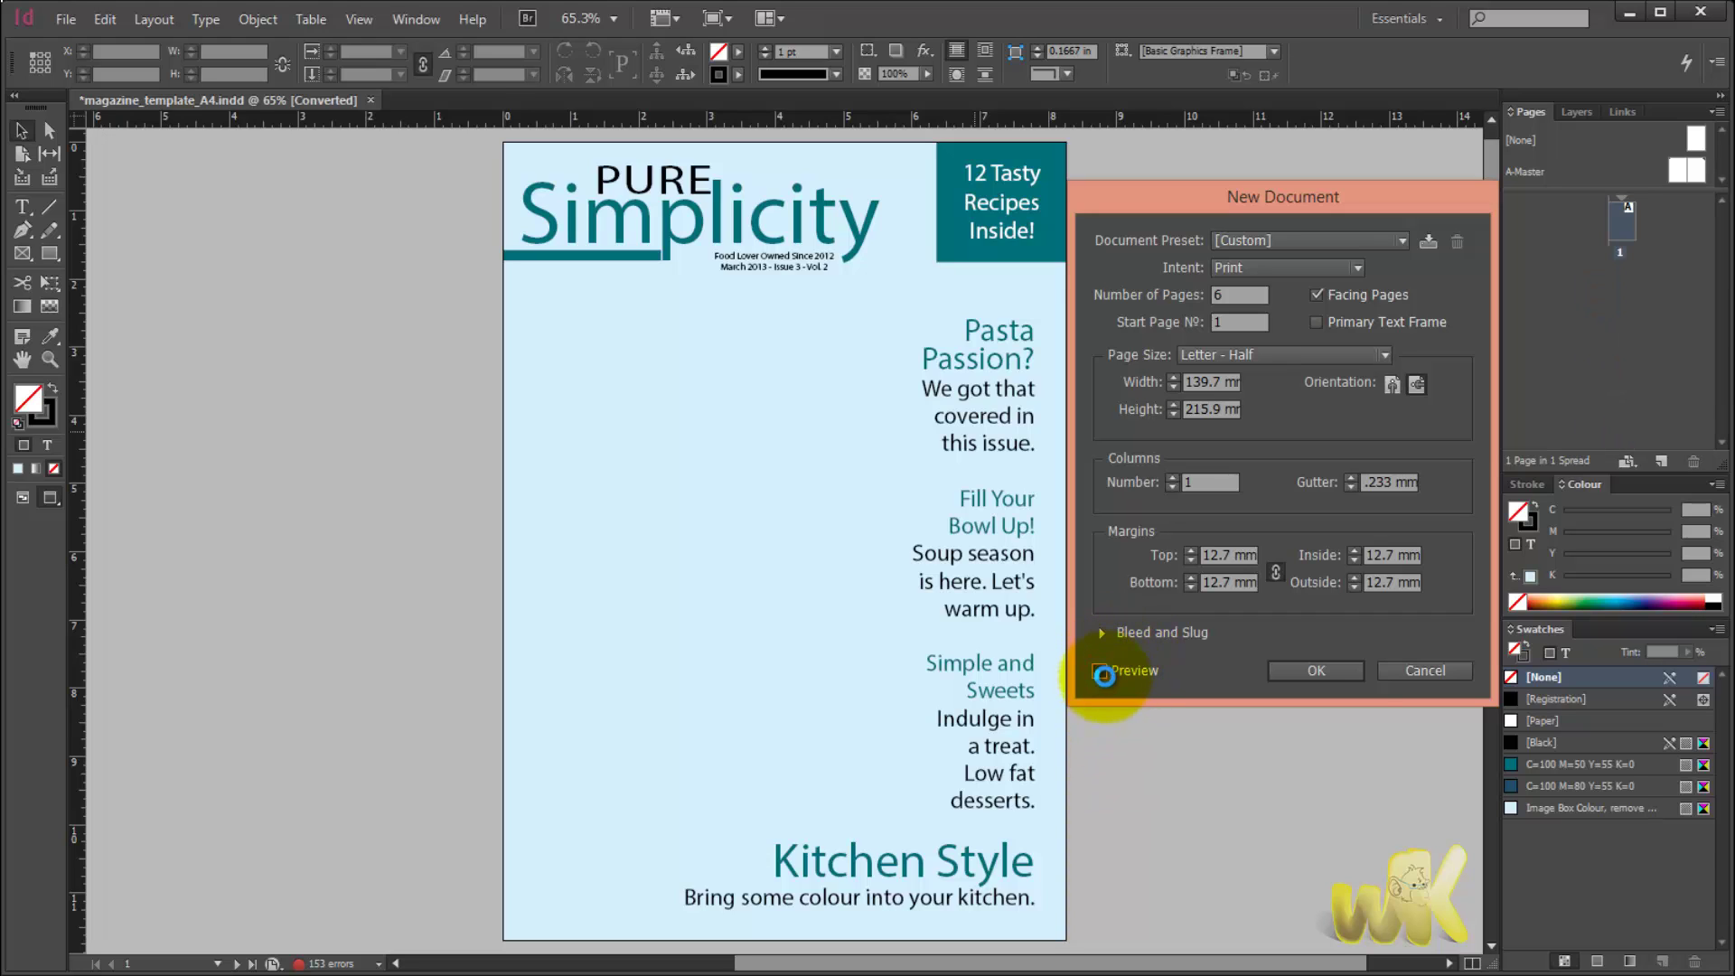
# Set the number of columns to 3.
pyautogui.press('Tab')
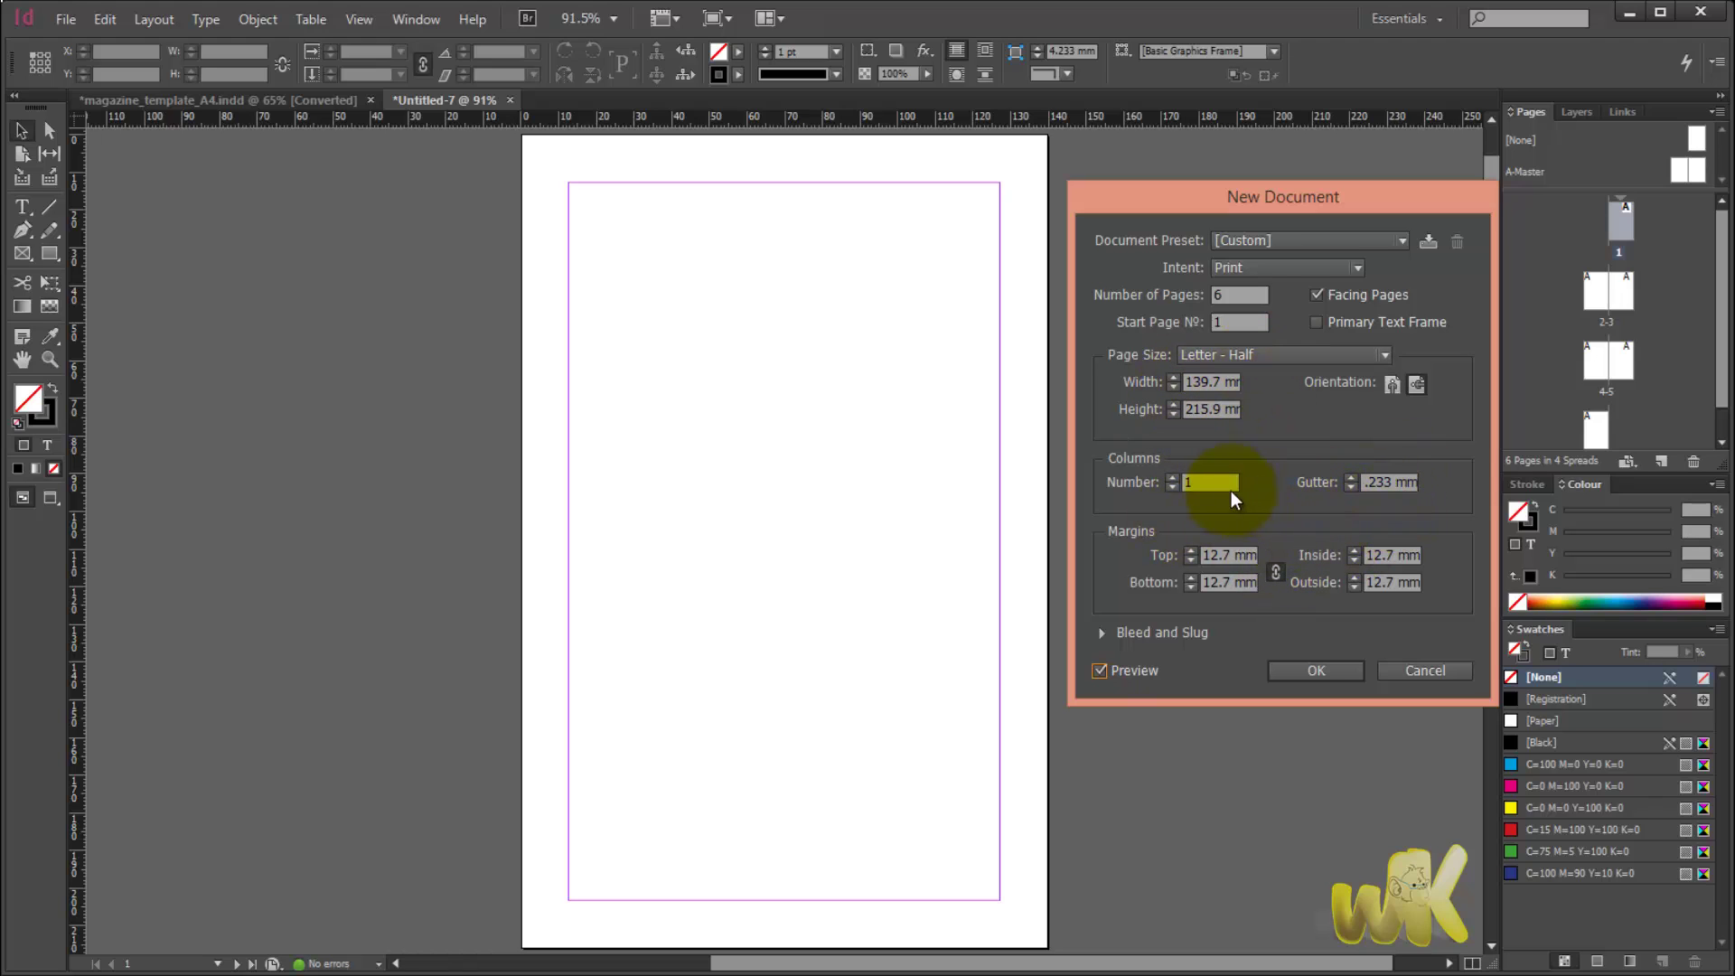
pyautogui.write('2')
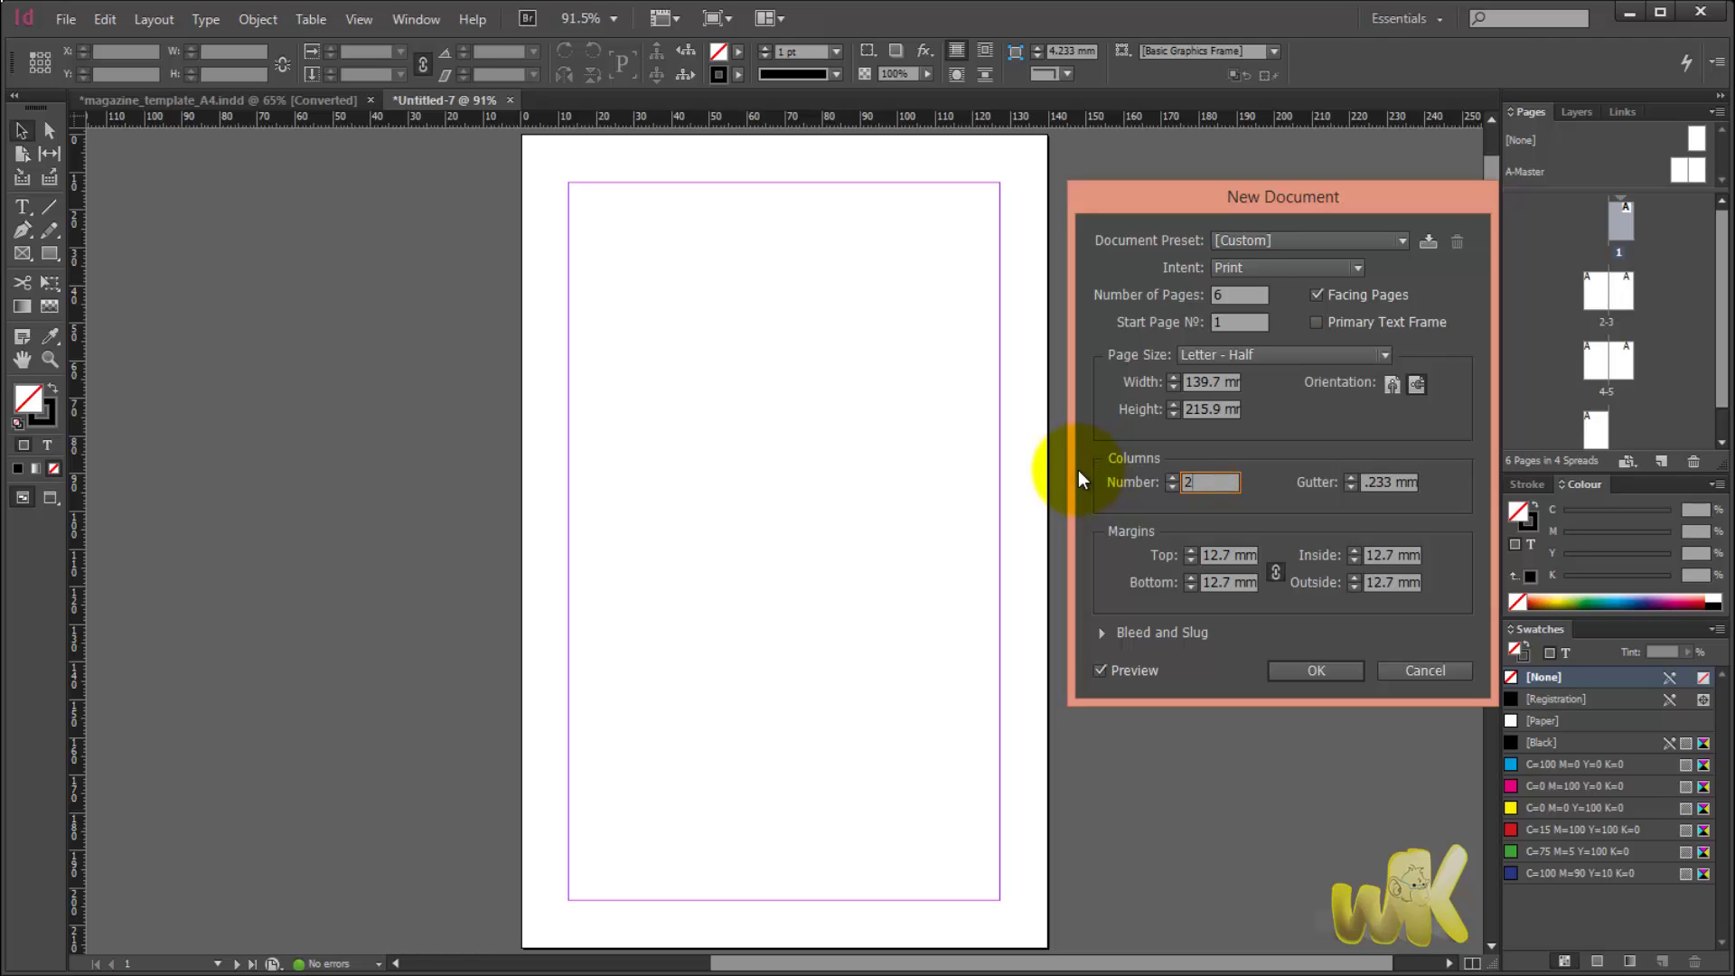
pyautogui.press('BackSpace')
pyautogui.write('3')
pyautogui.press('Tab')
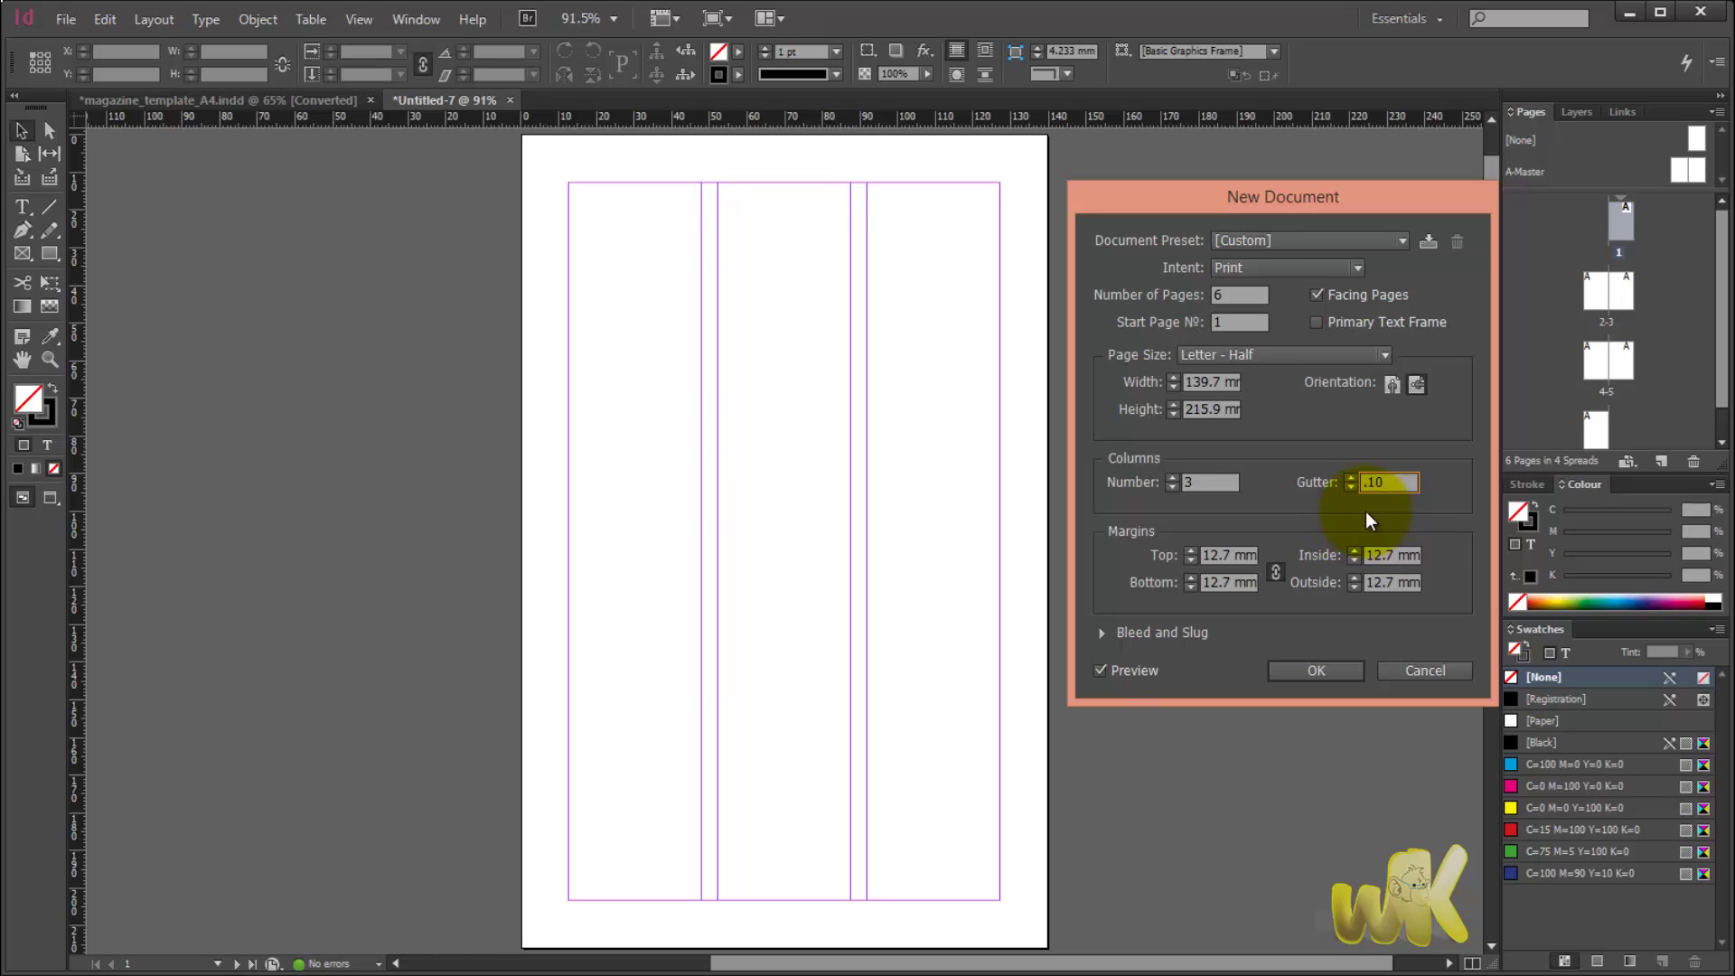
# Try column gutters of 0.1 mm, 0.2 mm, 2 mm and 1 mm to compare the spacing in the preview.
pyautogui.press('Tab')
pyautogui.click(1395, 485)
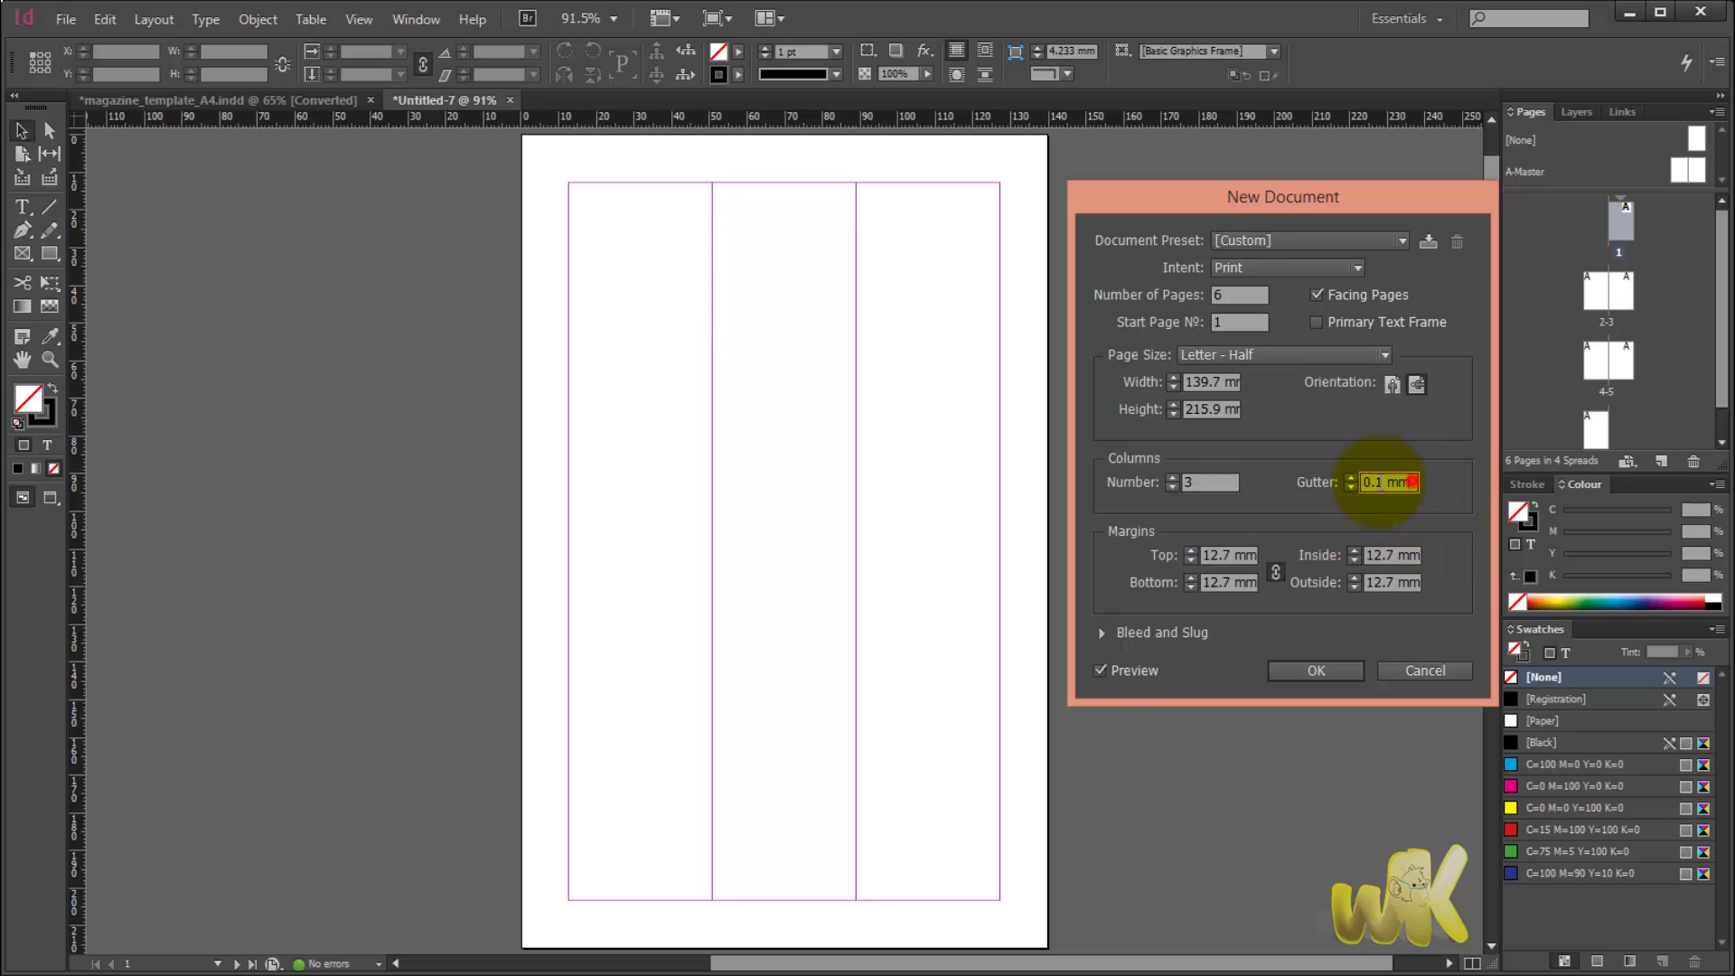
pyautogui.write('.')
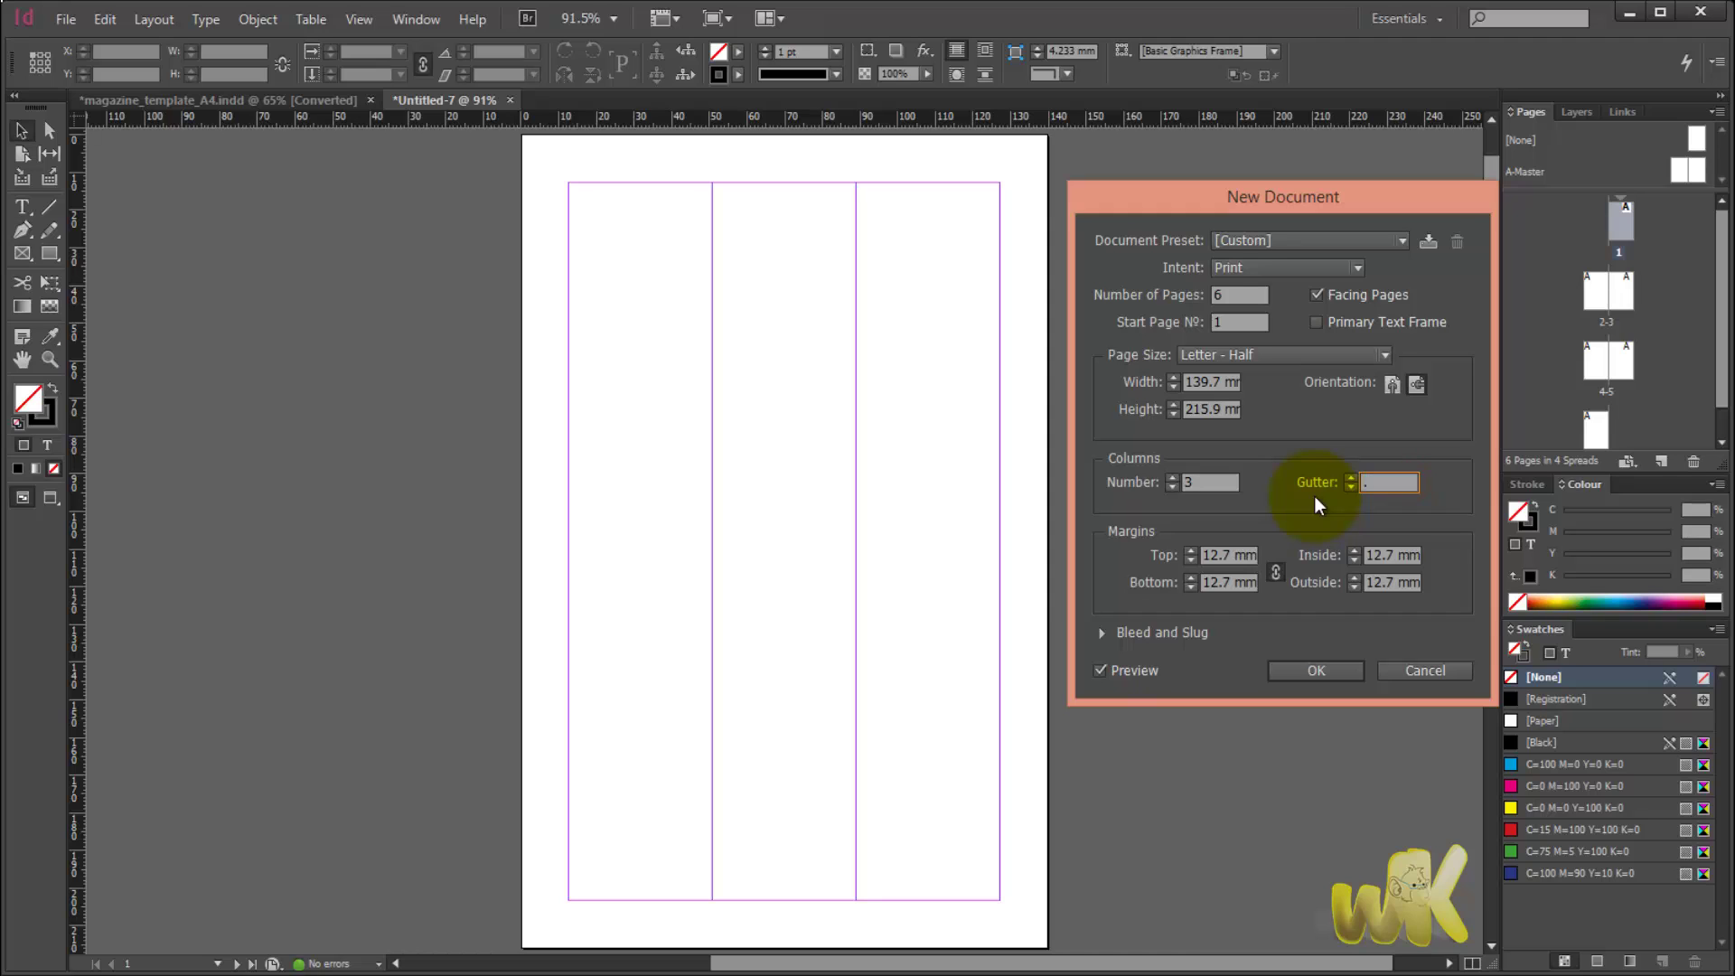
pyautogui.write('2')
pyautogui.press('Tab')
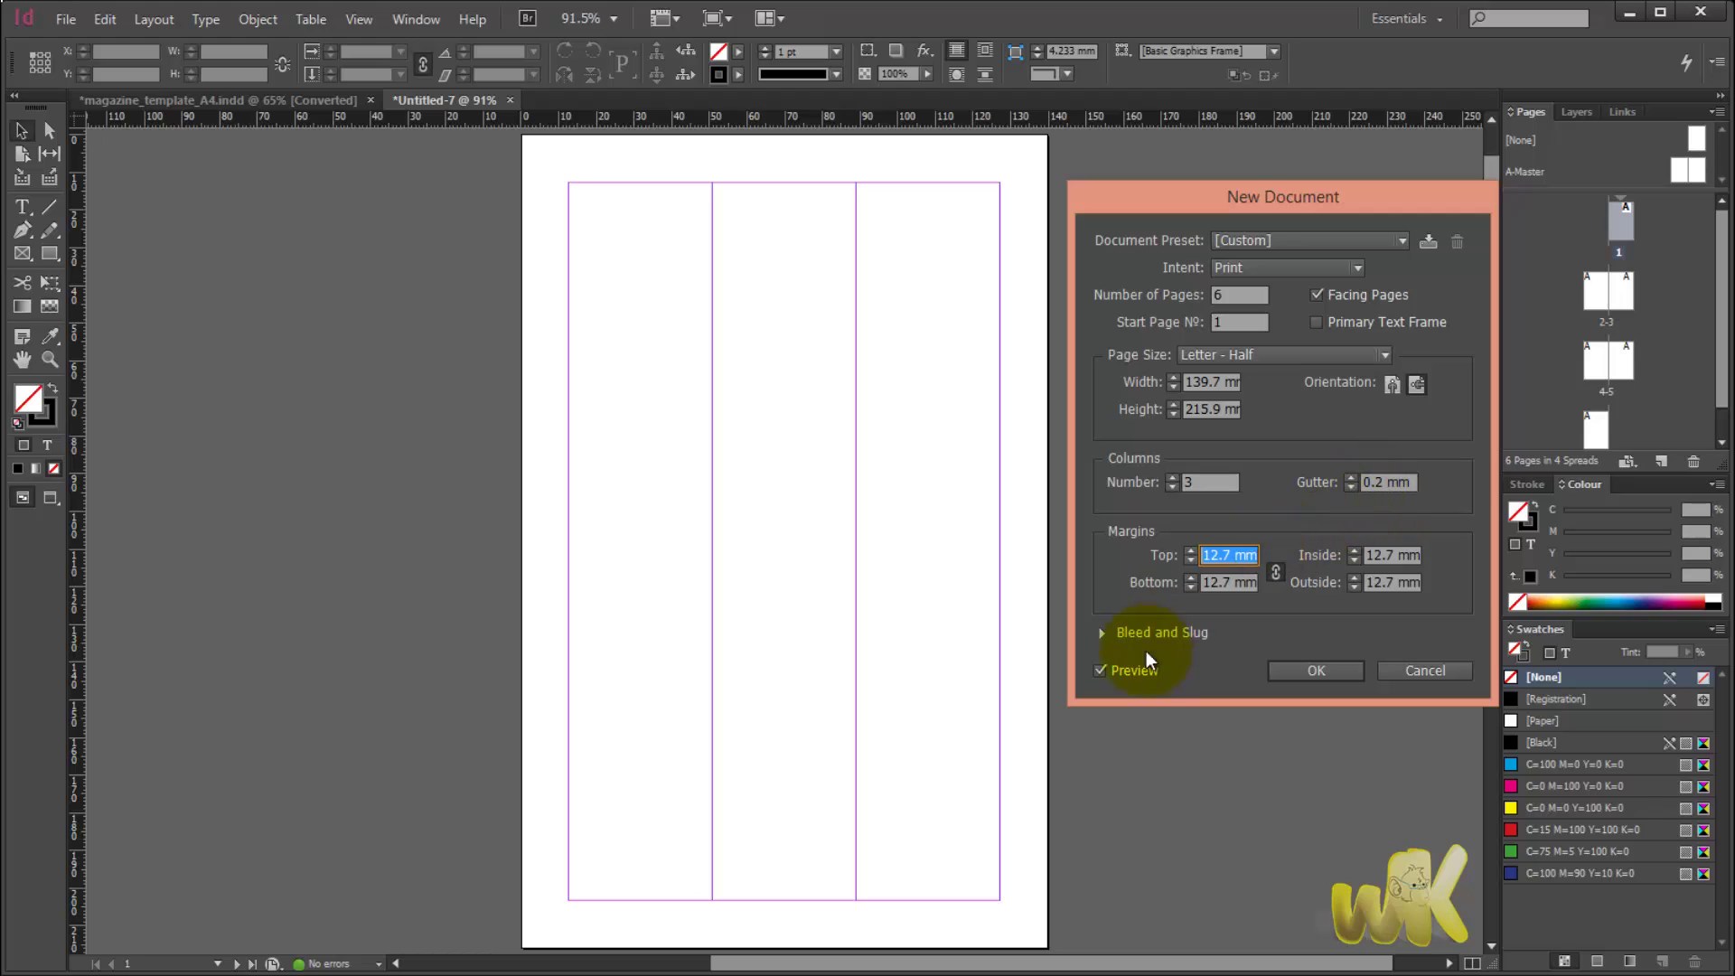
pyautogui.click(1119, 672)
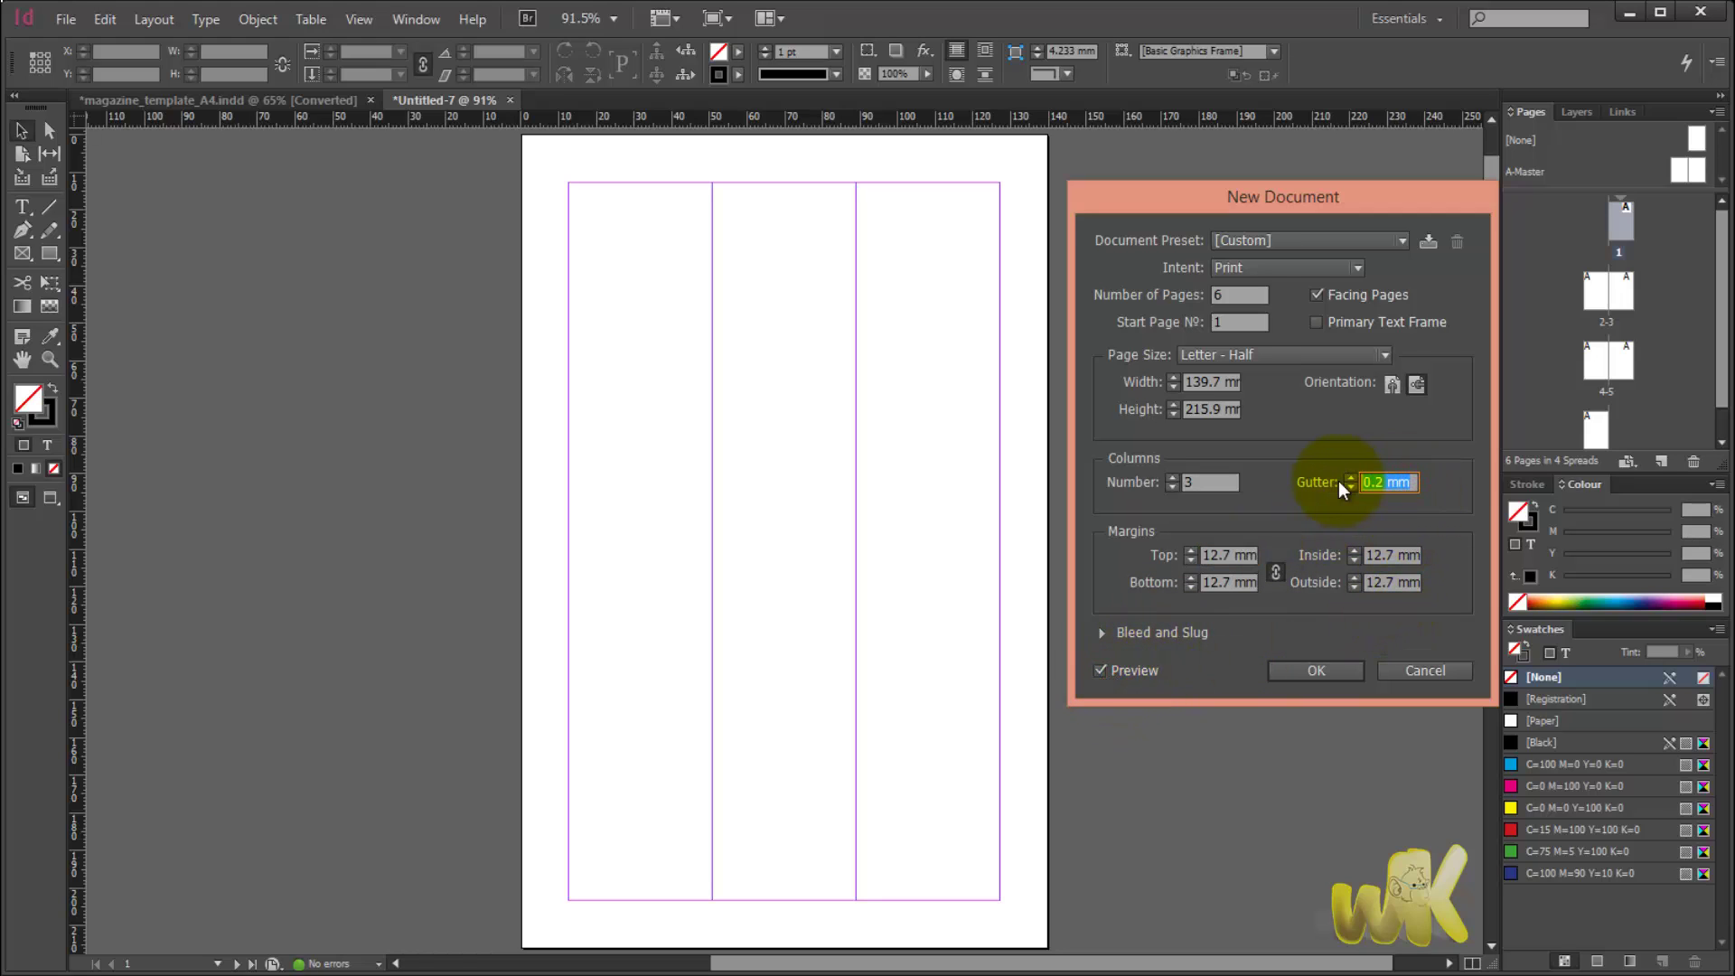
pyautogui.write('2')
pyautogui.press('Tab')
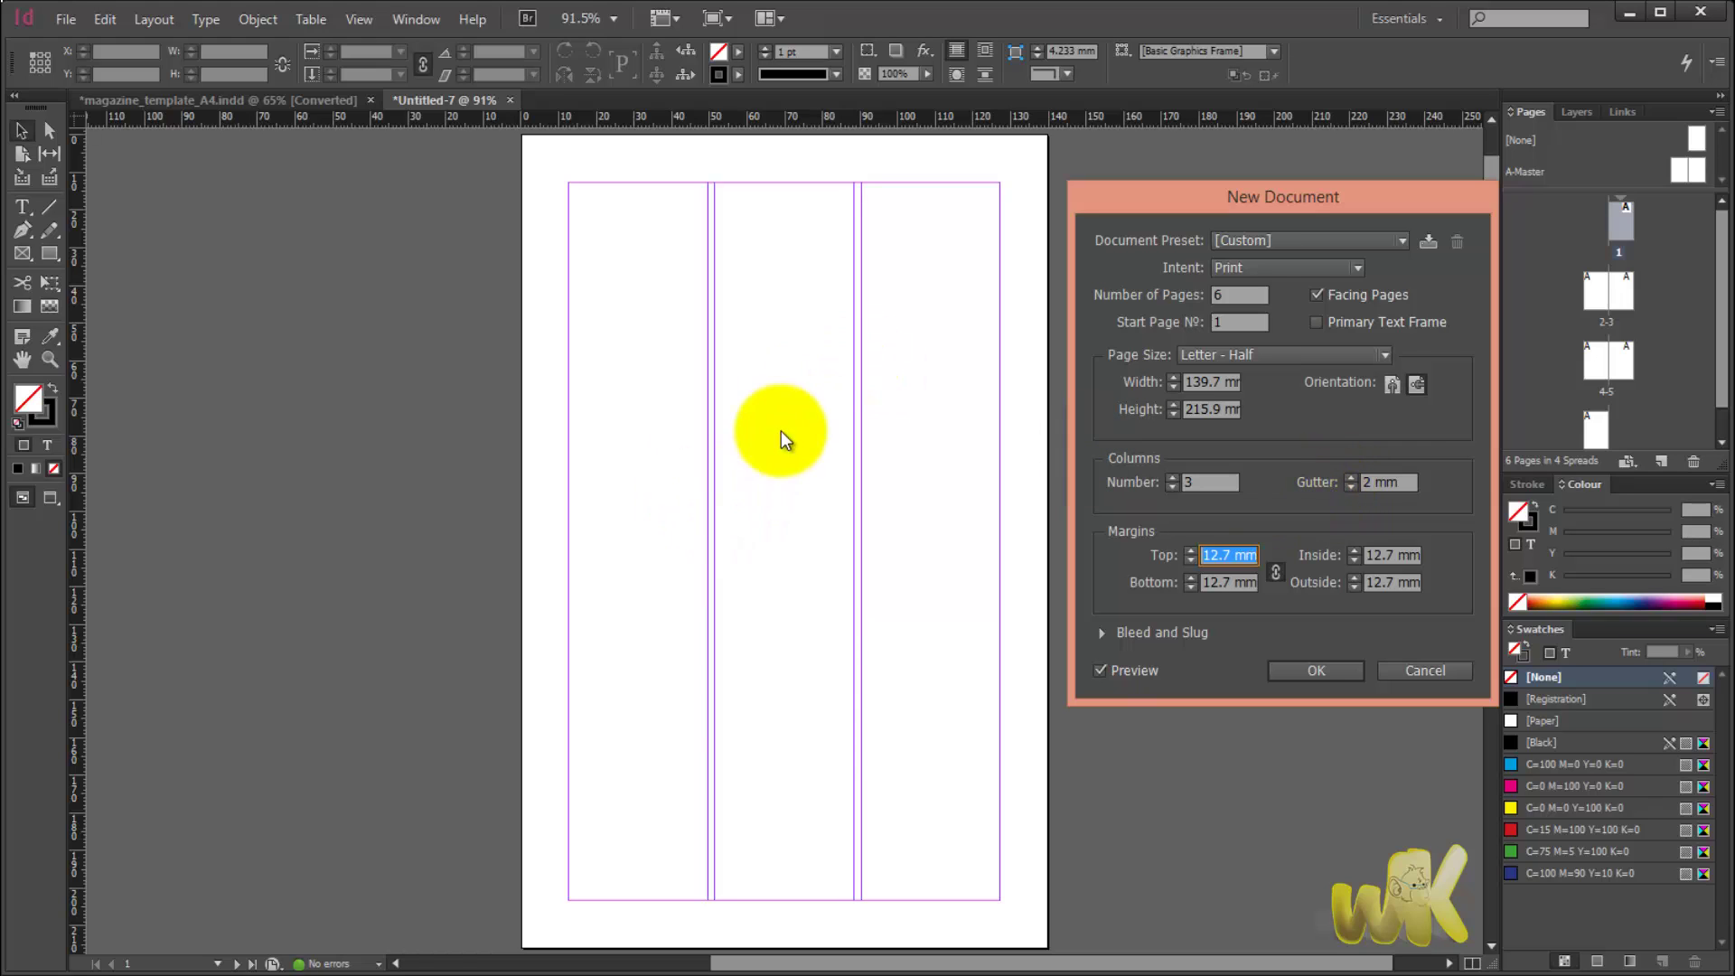
pyautogui.hotkey('shift', 'Tab')
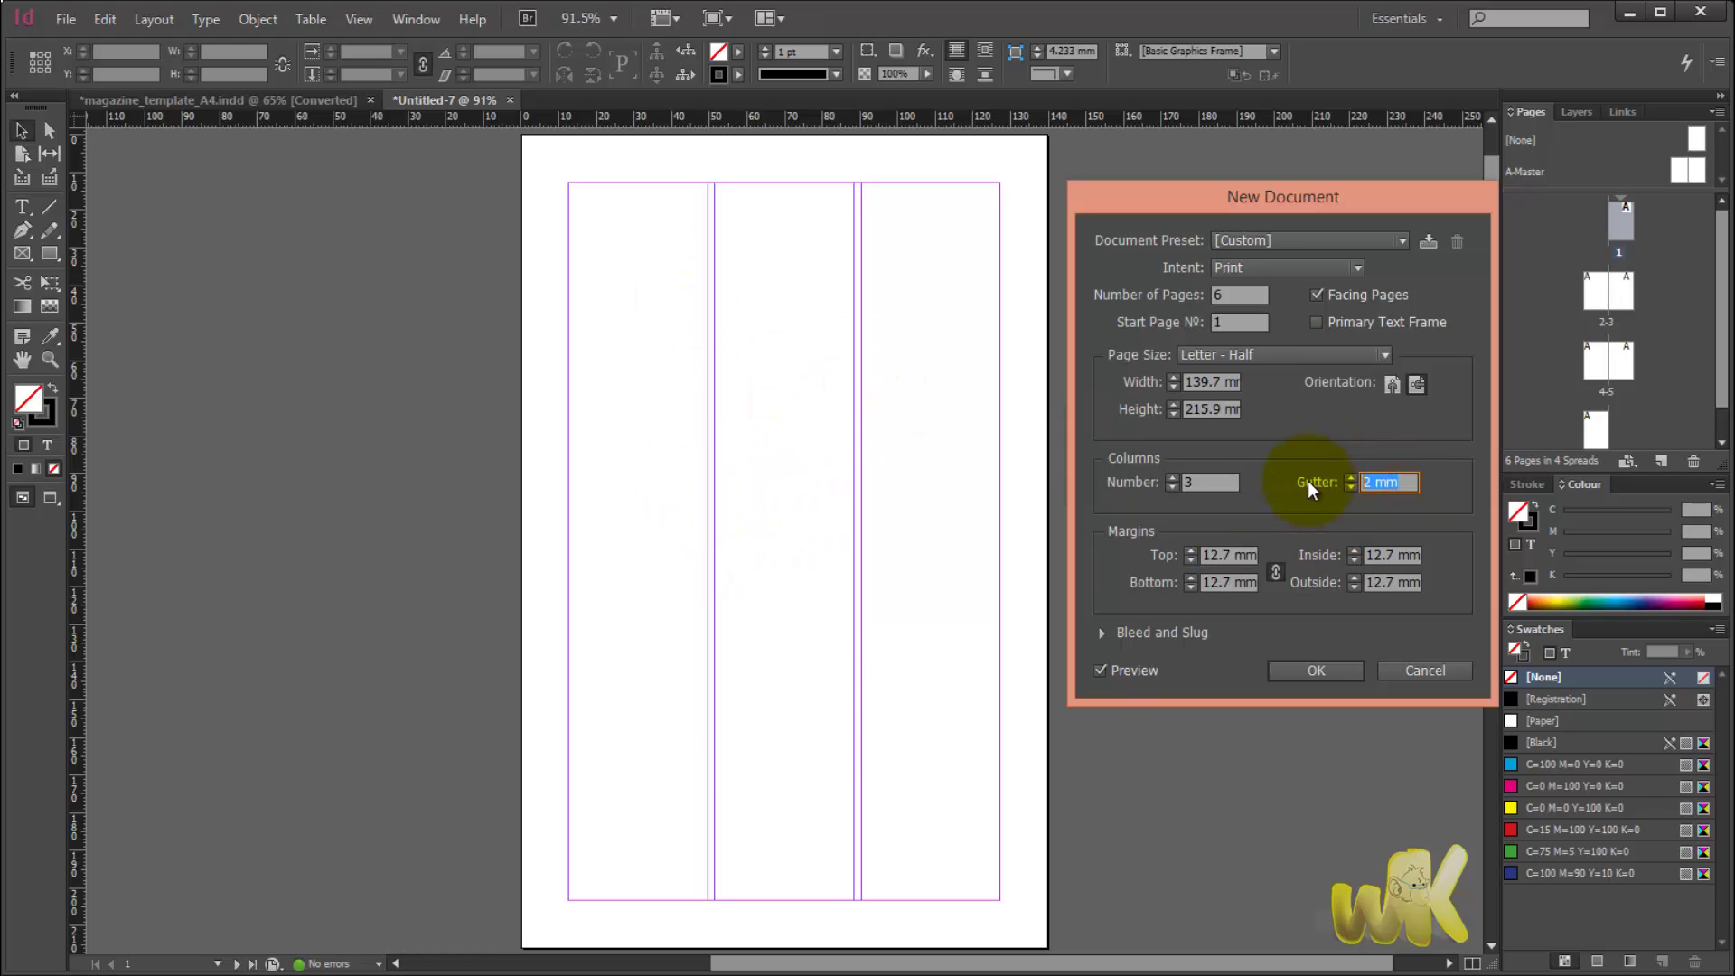
pyautogui.write('1')
pyautogui.press('Tab')
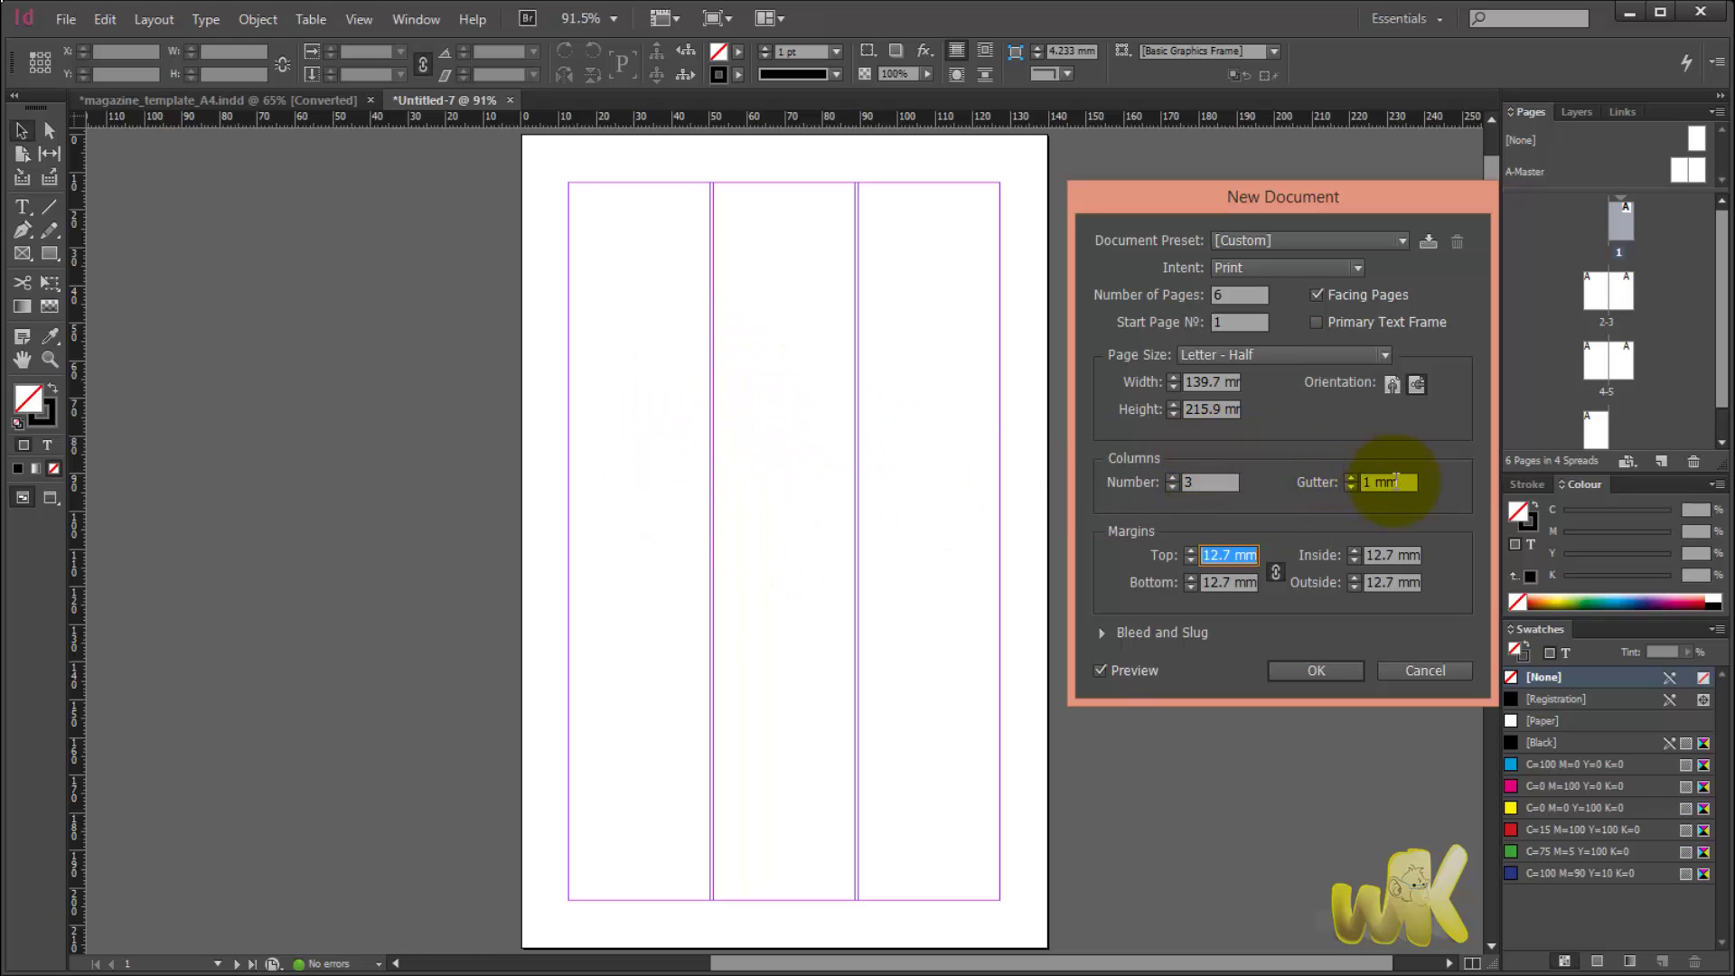
# Set the column gutter to 2 mm.
pyautogui.hotkey('shift', 'Tab')
pyautogui.write('2')
pyautogui.press('Tab')
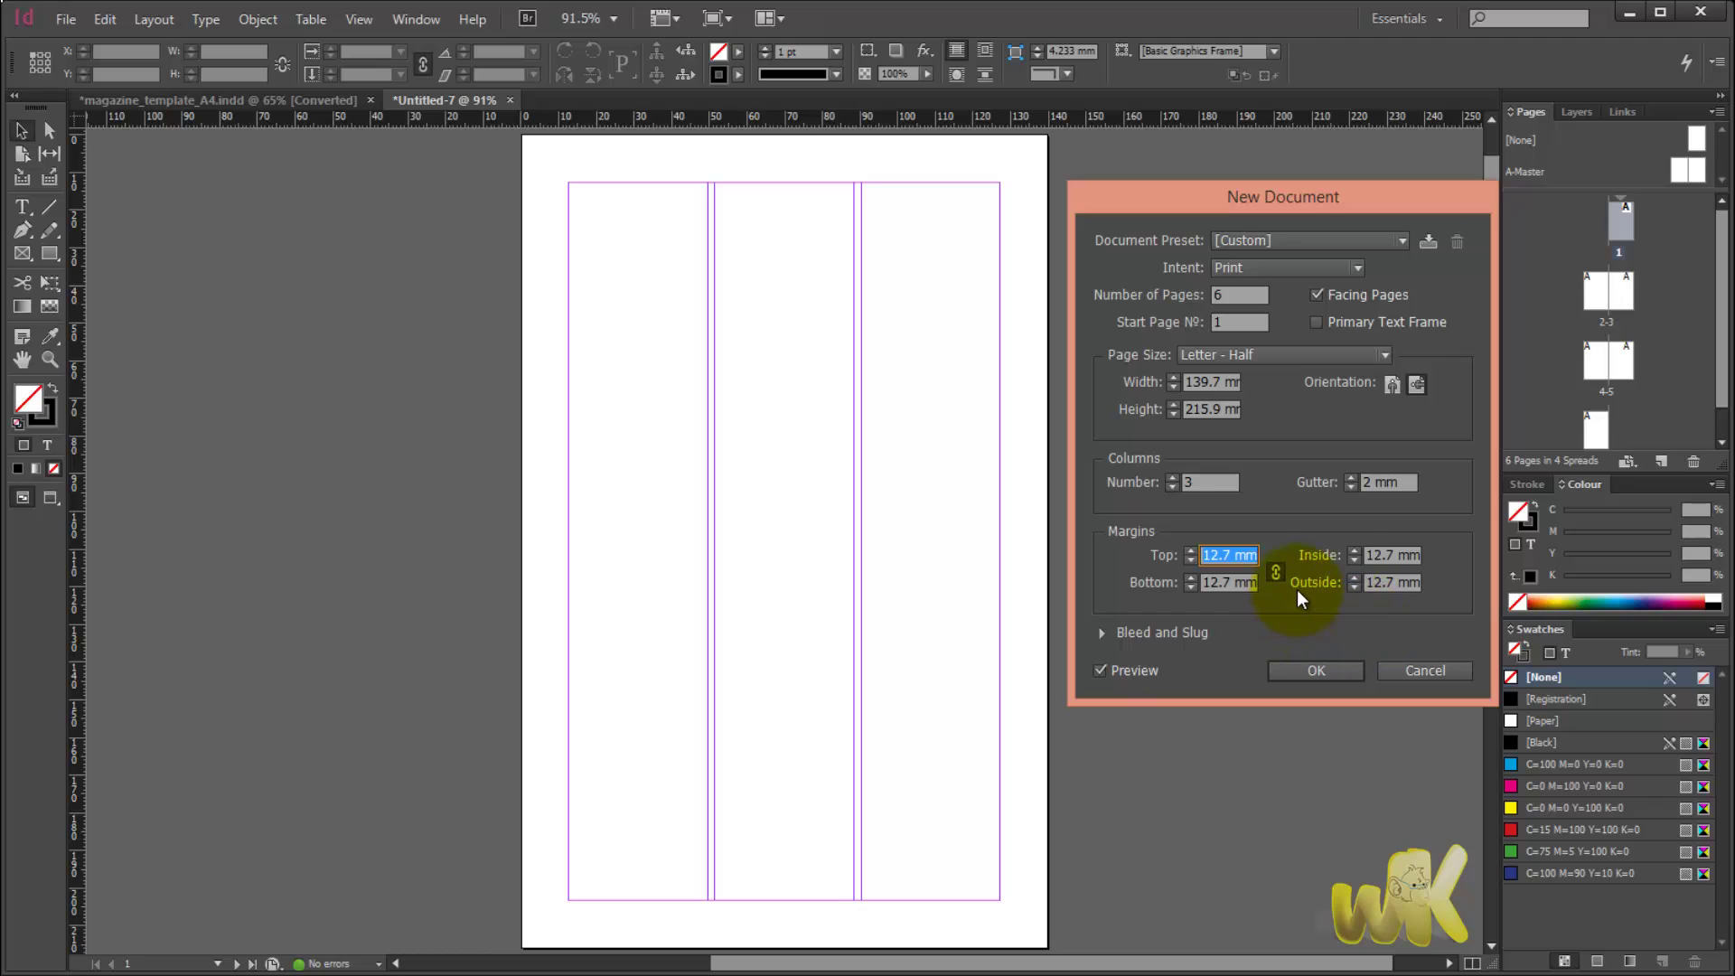
# Try linked margins of 2 mm, set all four to 3 mm, and unlink the margin values.
pyautogui.write('2')
pyautogui.press('Tab')
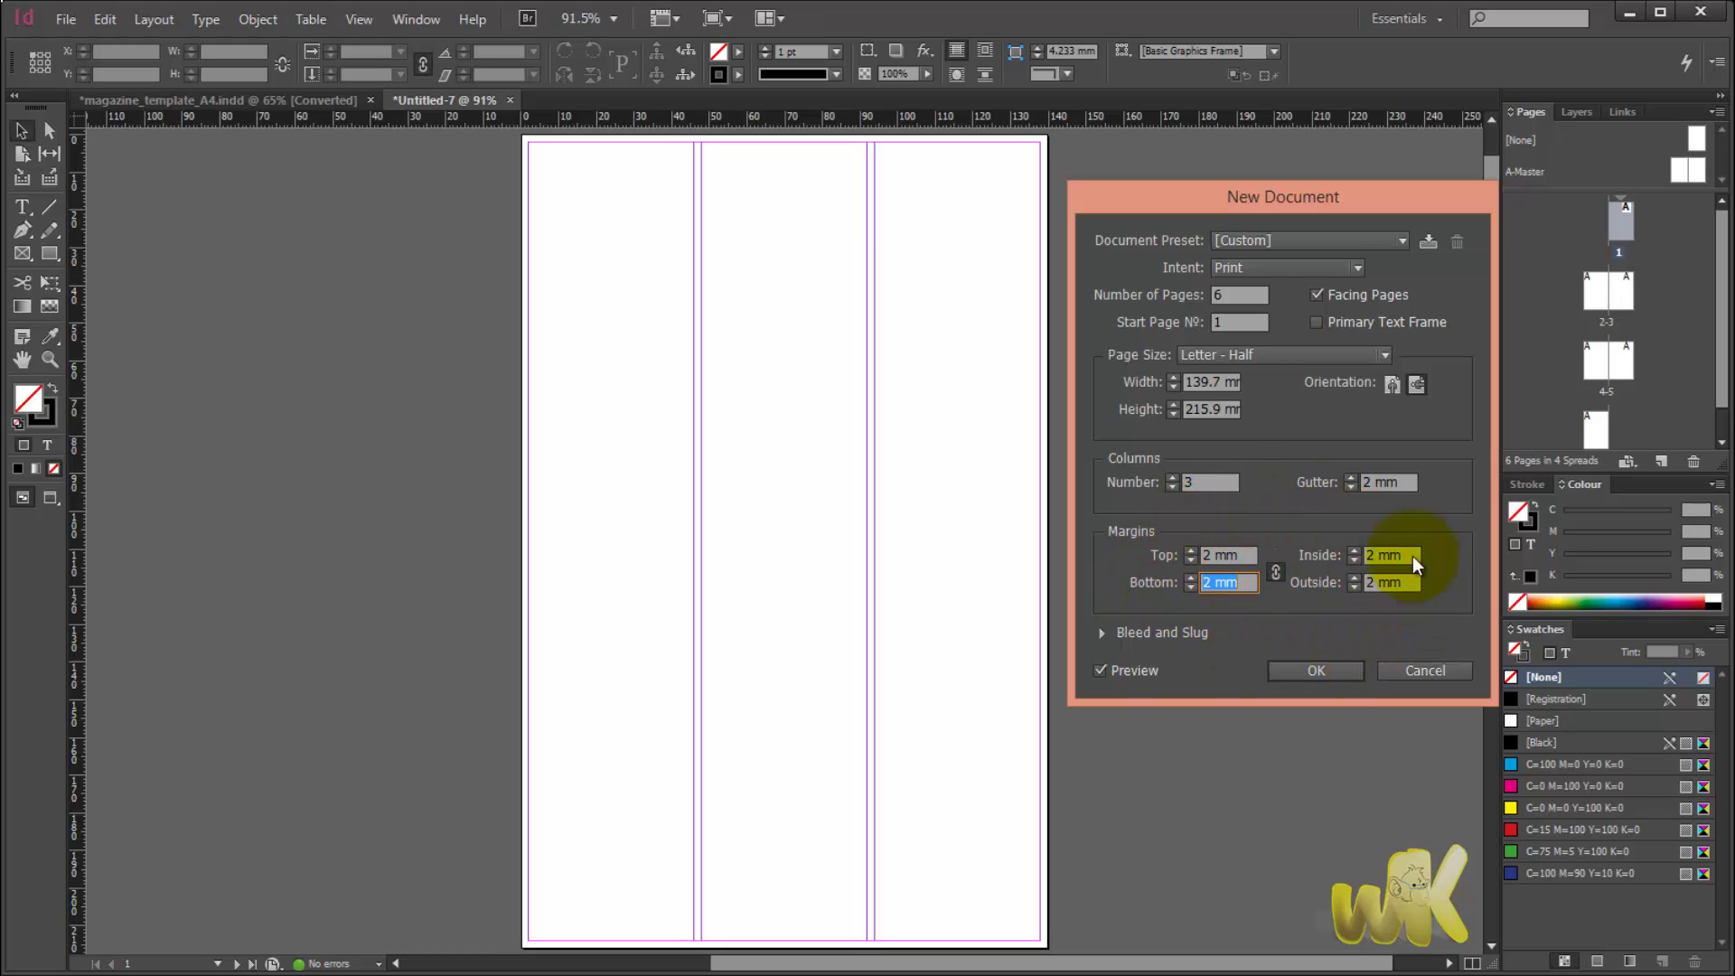
pyautogui.tripleClick(1231, 555)
pyautogui.write('3')
pyautogui.press('Tab')
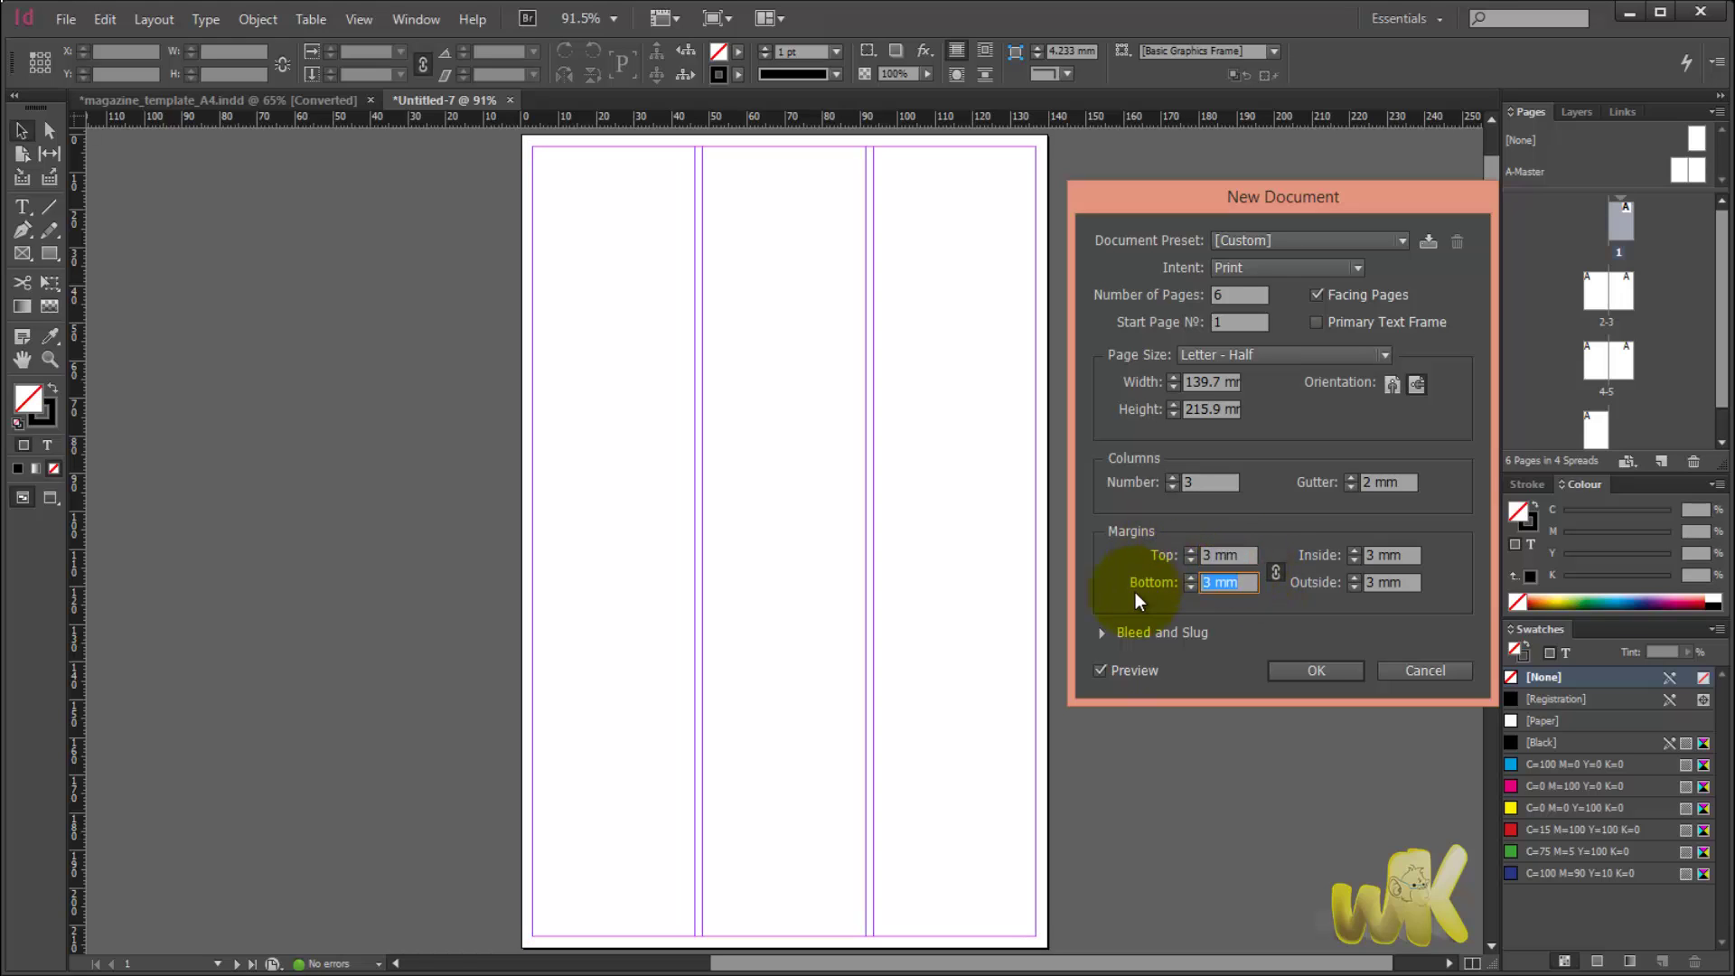
pyautogui.click(1276, 573)
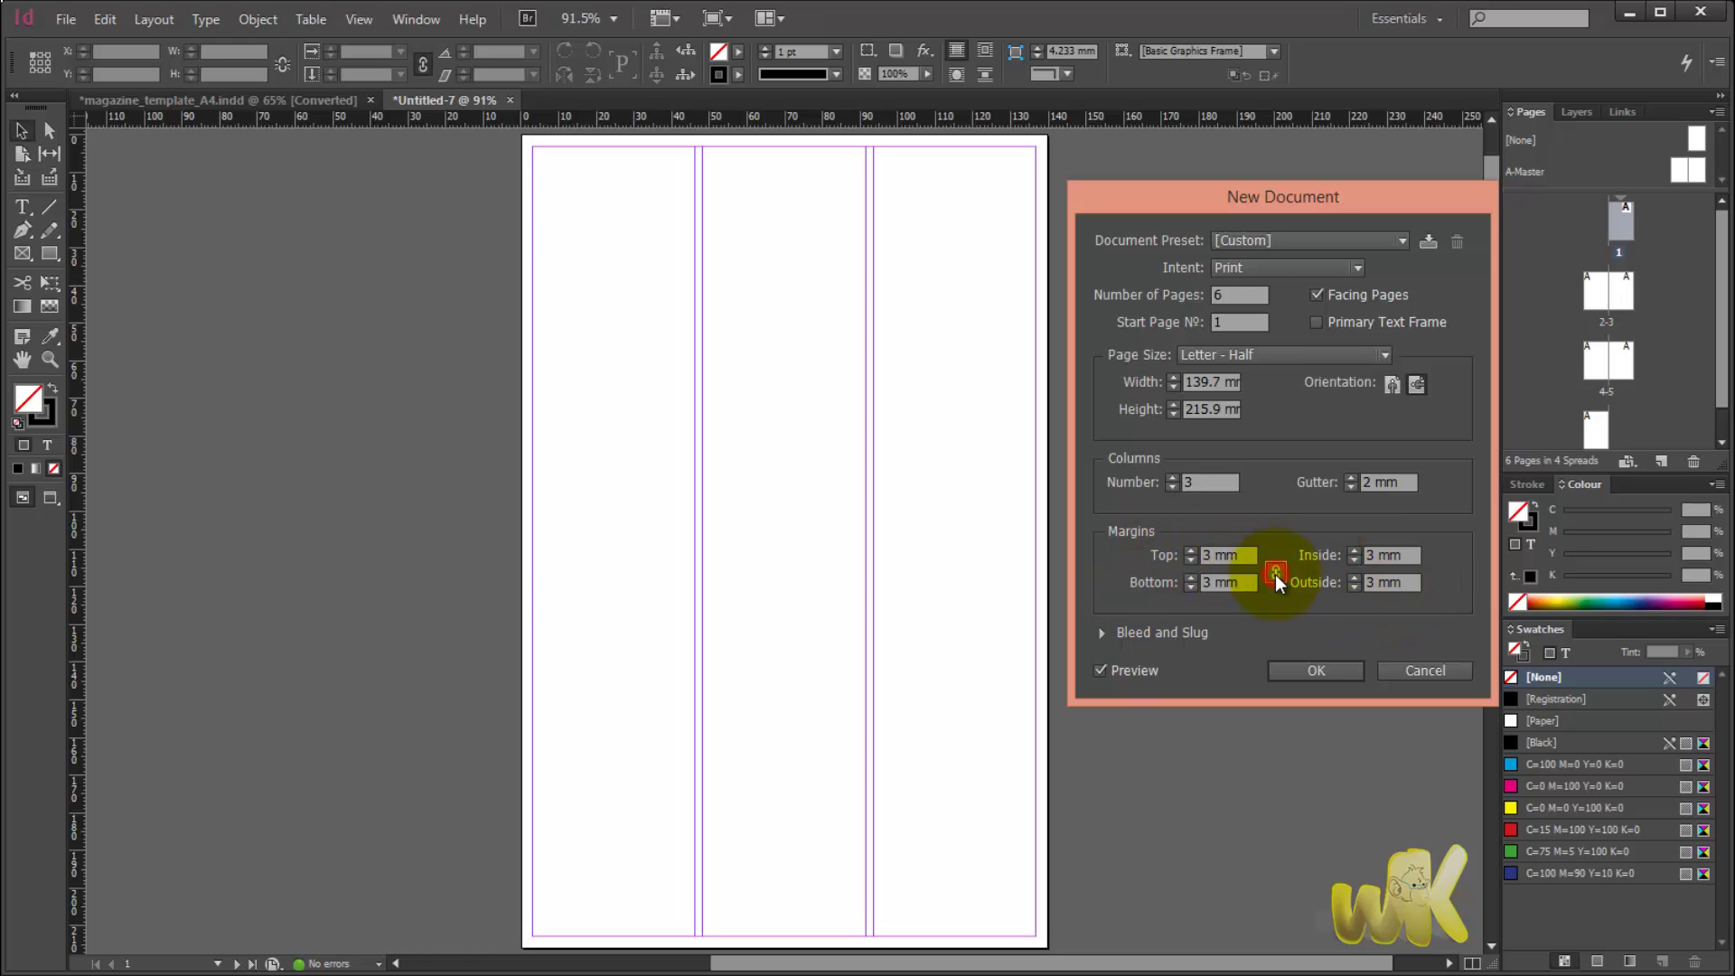
# Set the unlinked top margin to 5 mm and the outside margin to 5 mm.
pyautogui.click(1222, 557)
pyautogui.click(1222, 556)
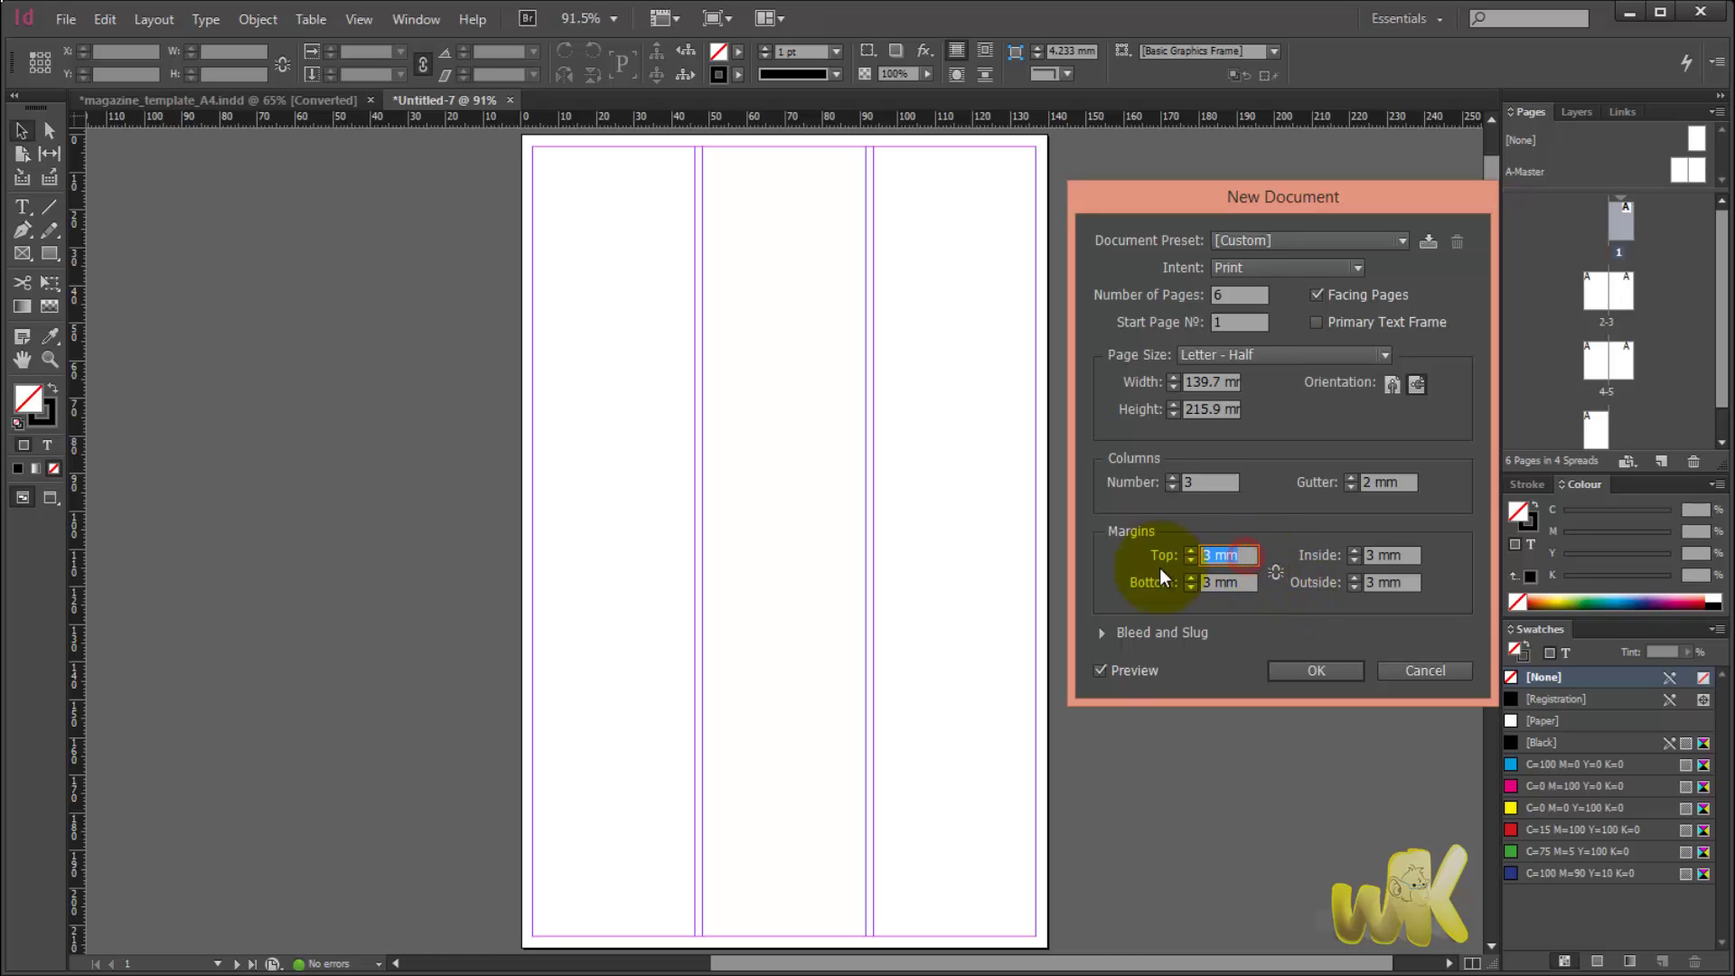
pyautogui.write('5')
pyautogui.press('Tab')
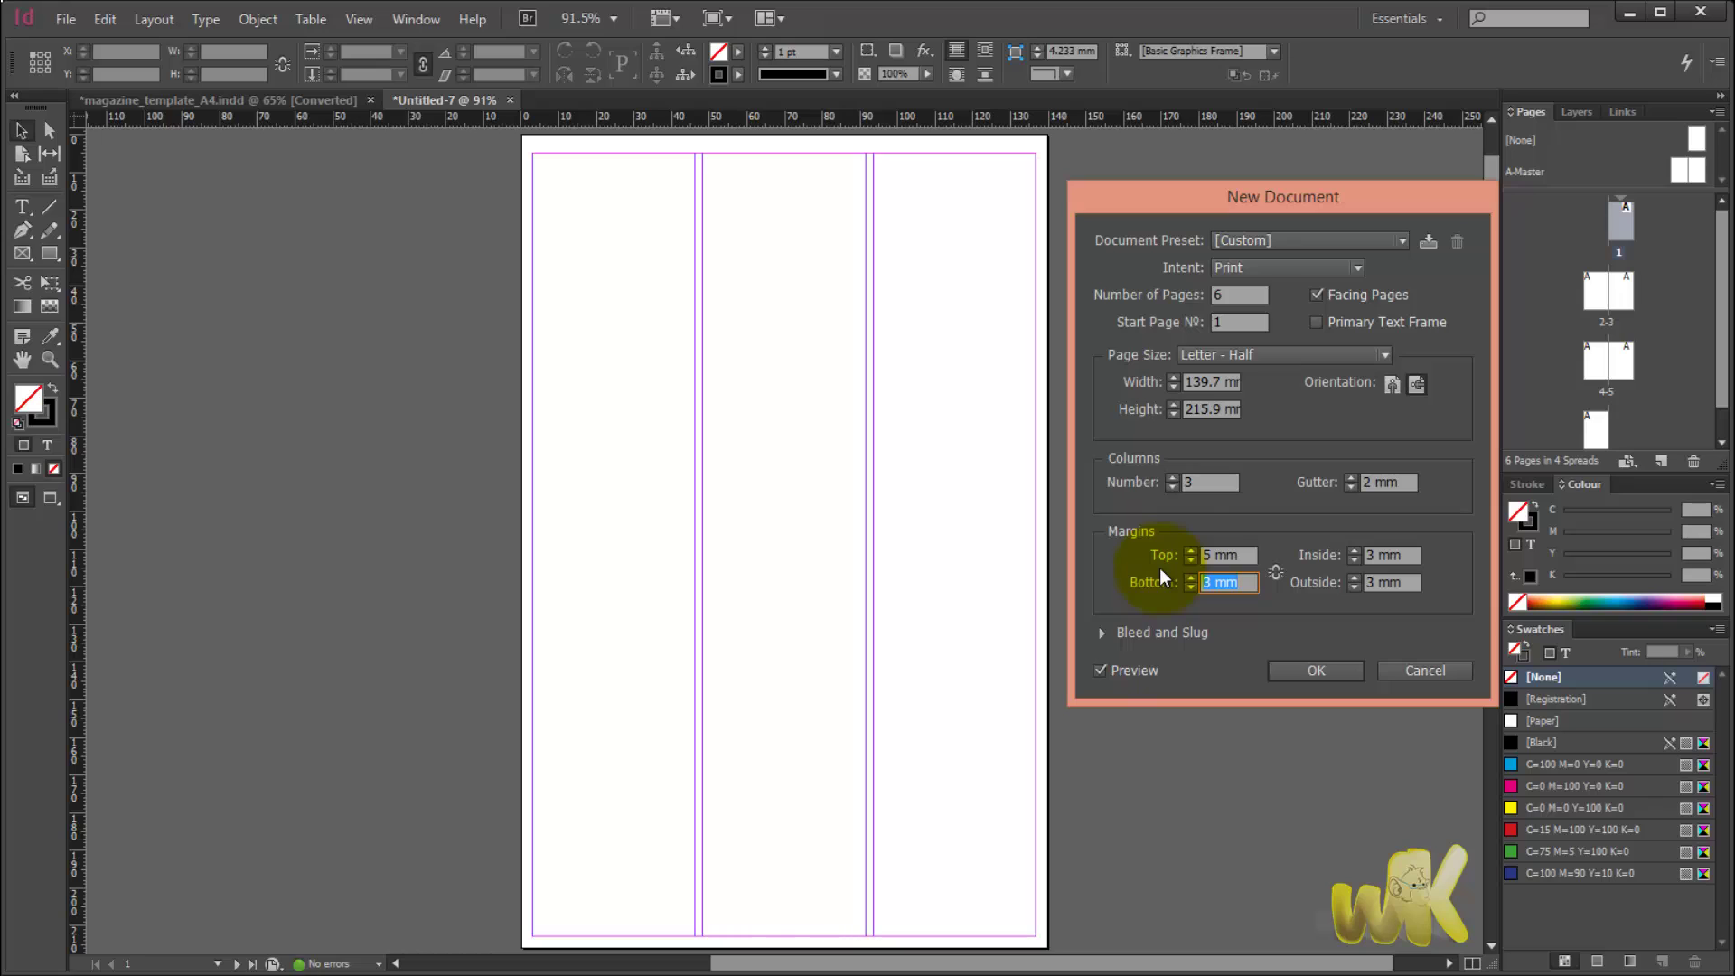
pyautogui.click(1403, 583)
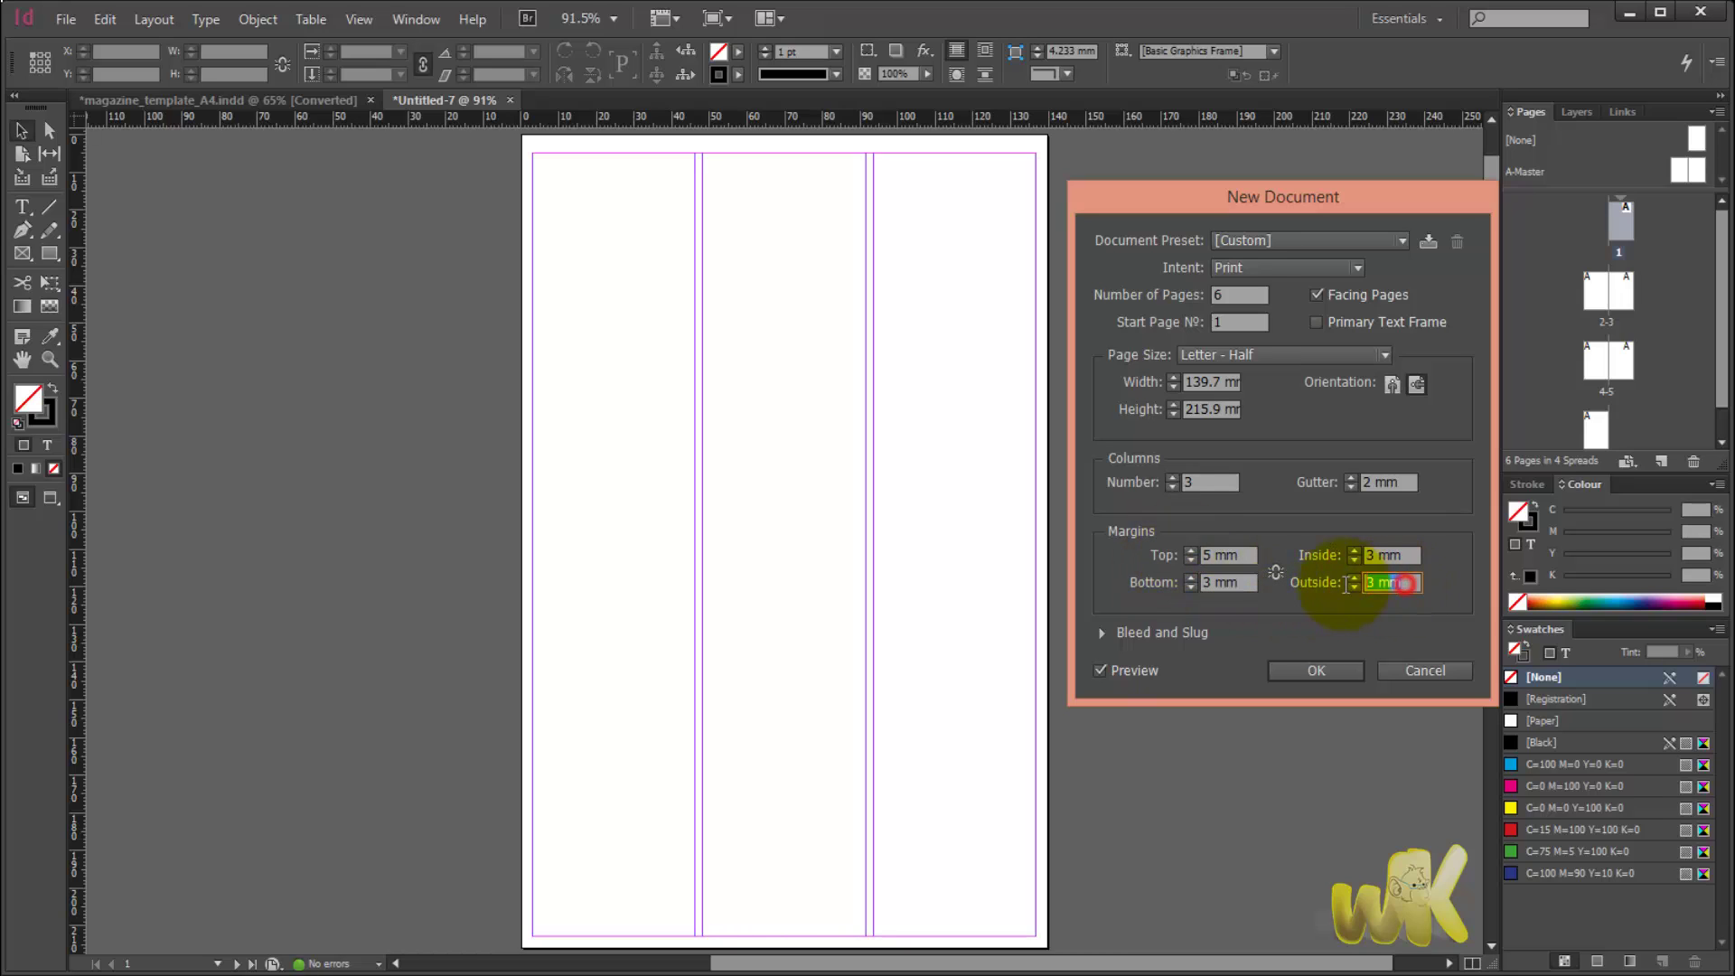
pyautogui.write('5')
pyautogui.press('Tab')
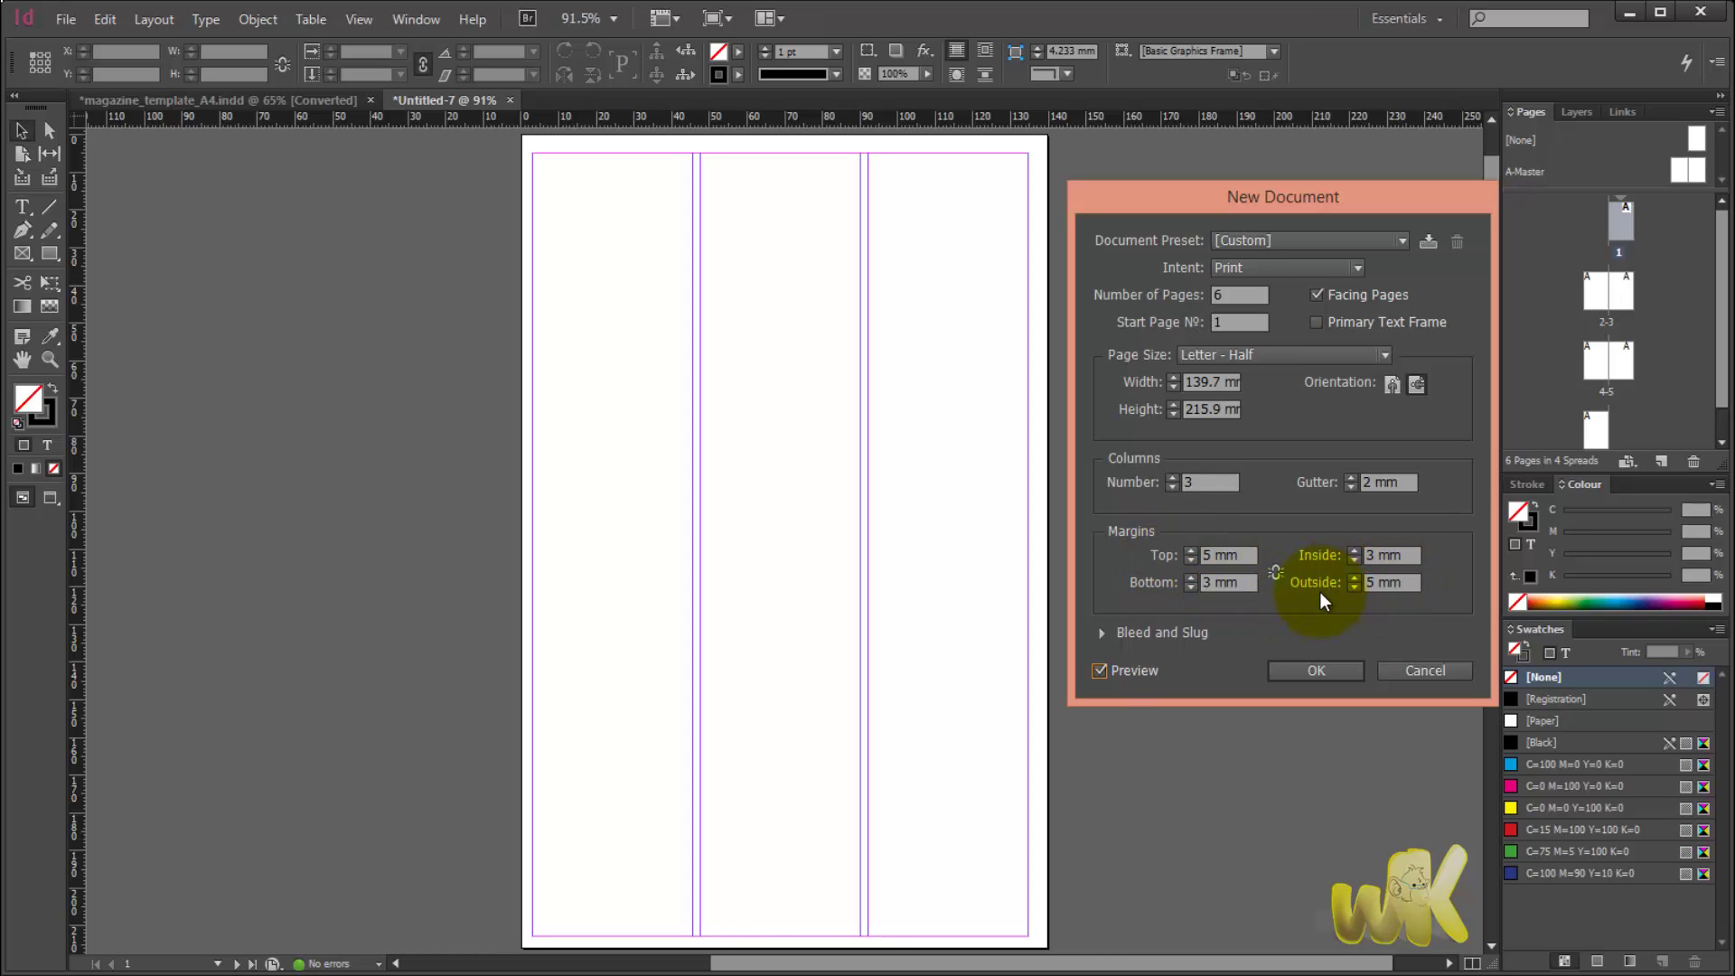
# Relink the margin values so all four use 5 mm, and move the New Document dialog slightly away from the page preview.
pyautogui.click(1276, 573)
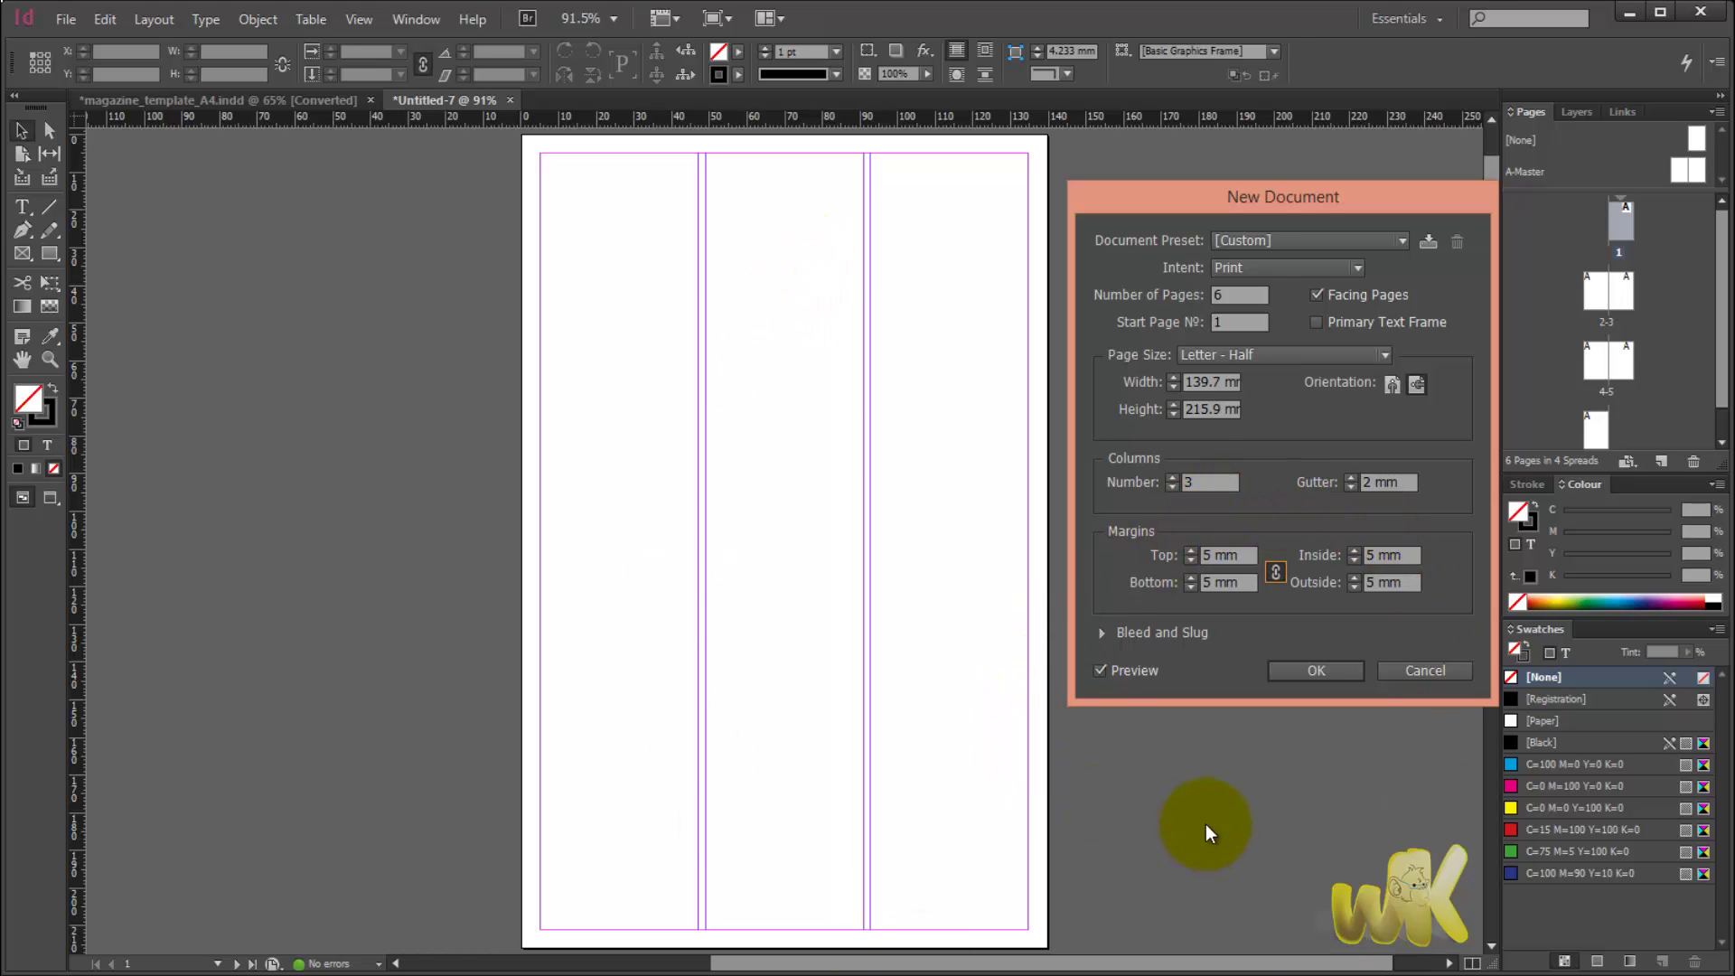
pyautogui.click(1236, 224)
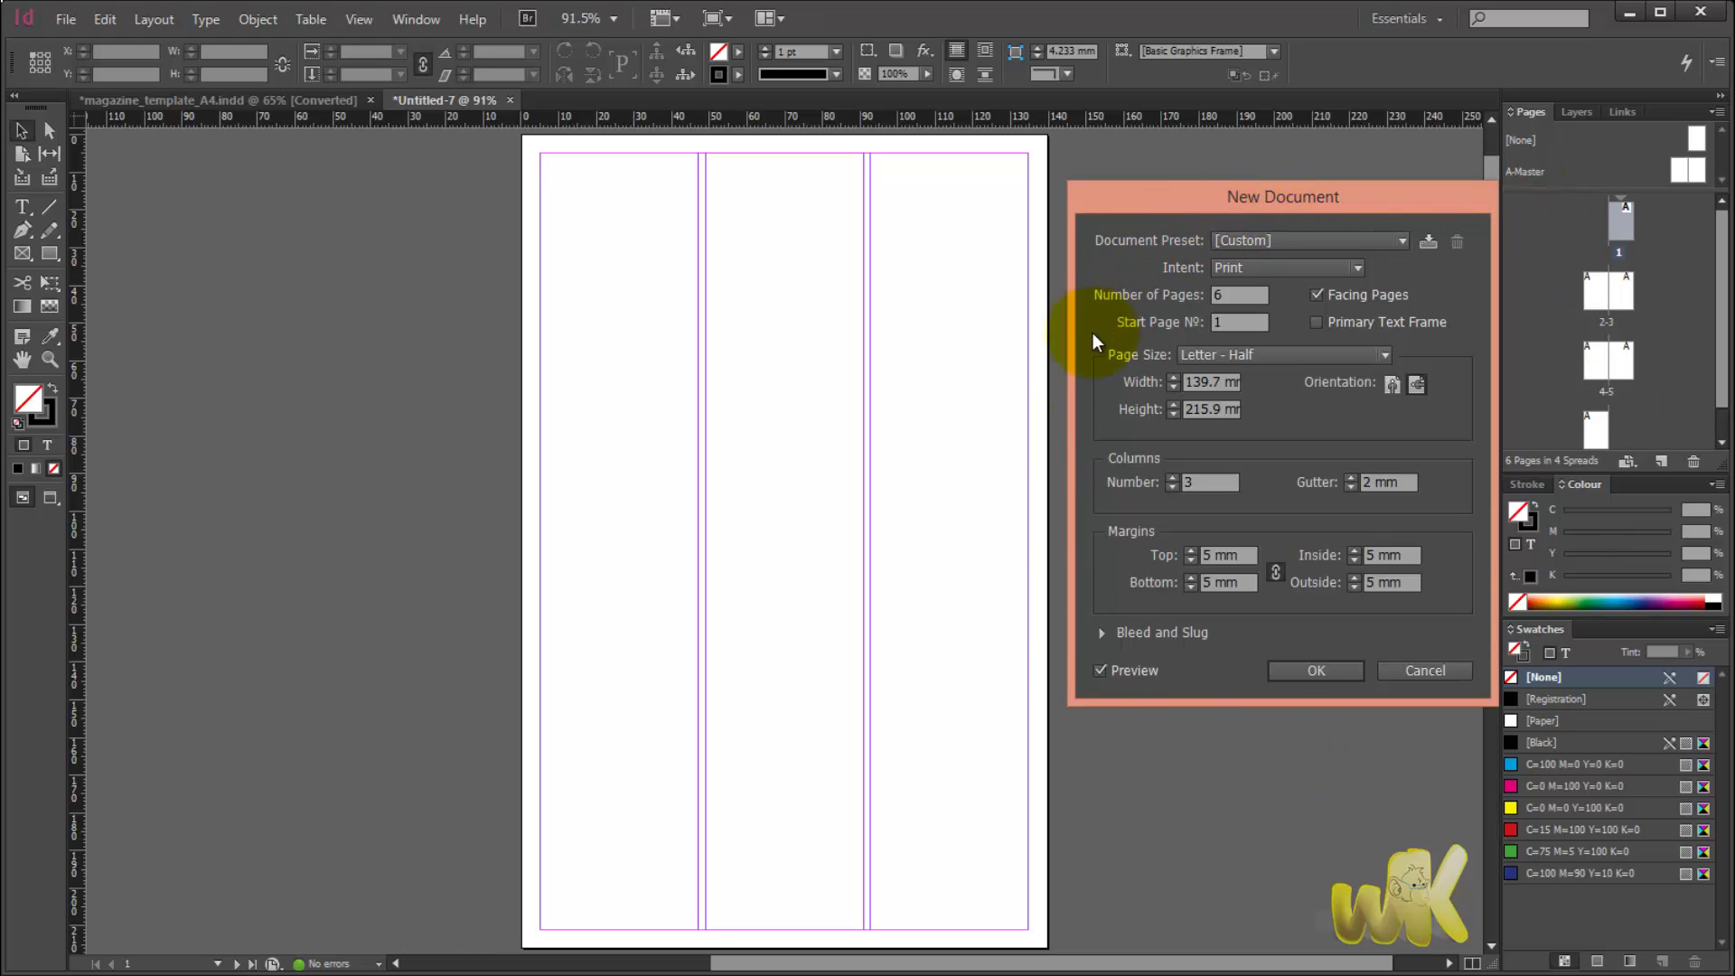
pyautogui.moveTo(1195, 207); pyautogui.dragTo(1208, 194)
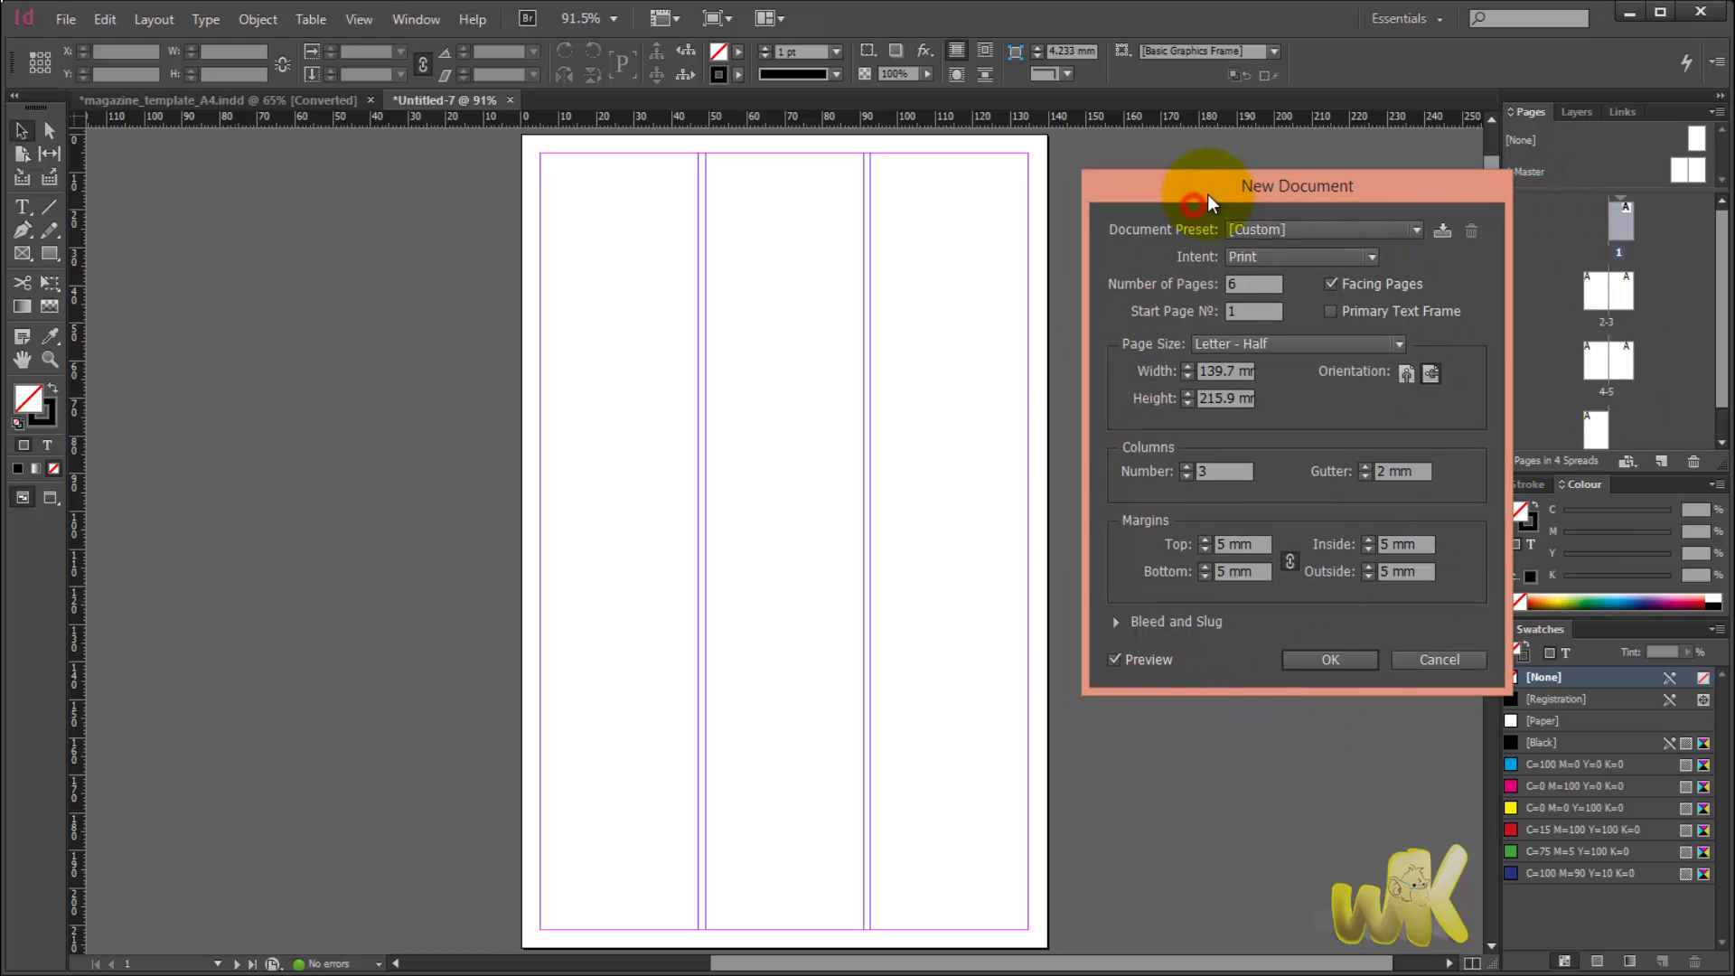